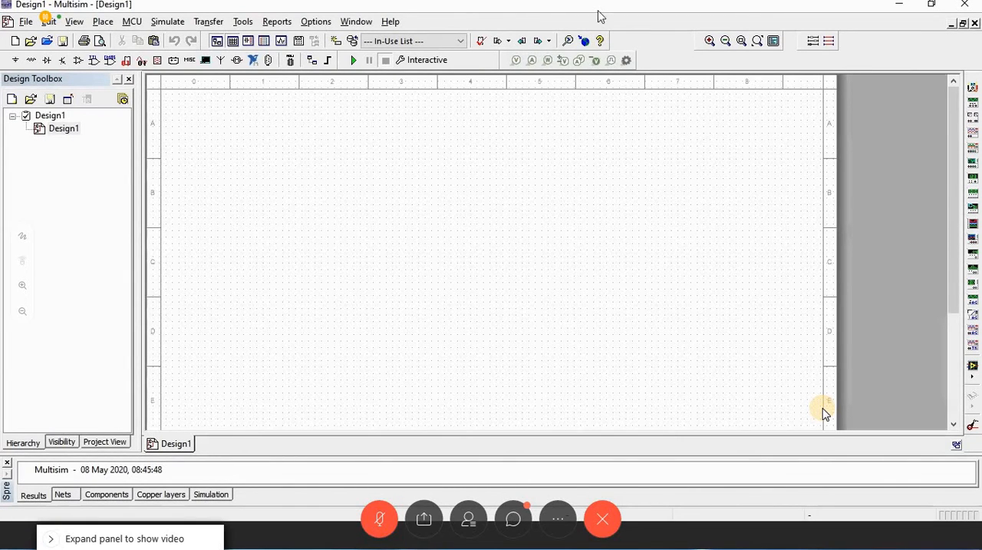
# Step: Send "yes sir" to everyone in the meeting chat and close the chat
pyautogui.click(510, 520)
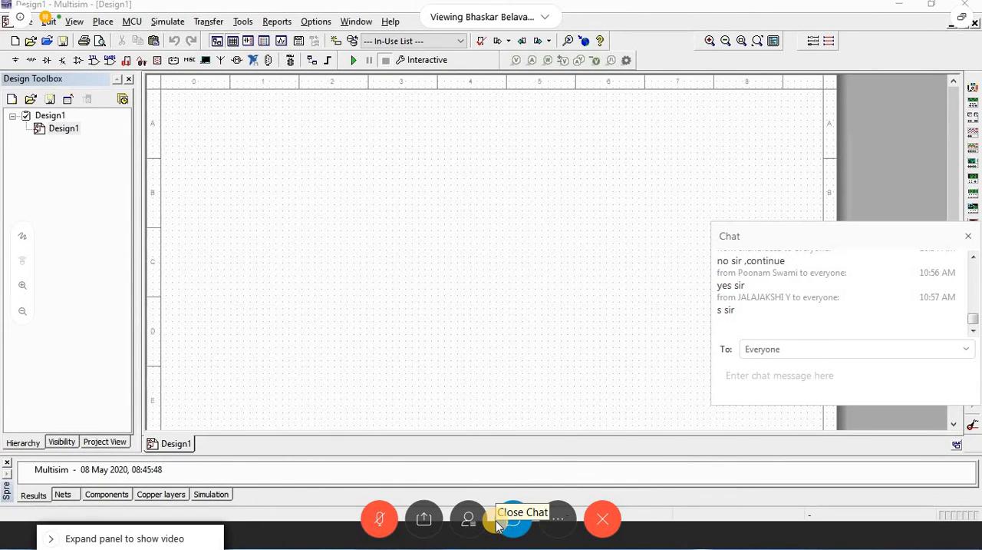
pyautogui.click(810, 391)
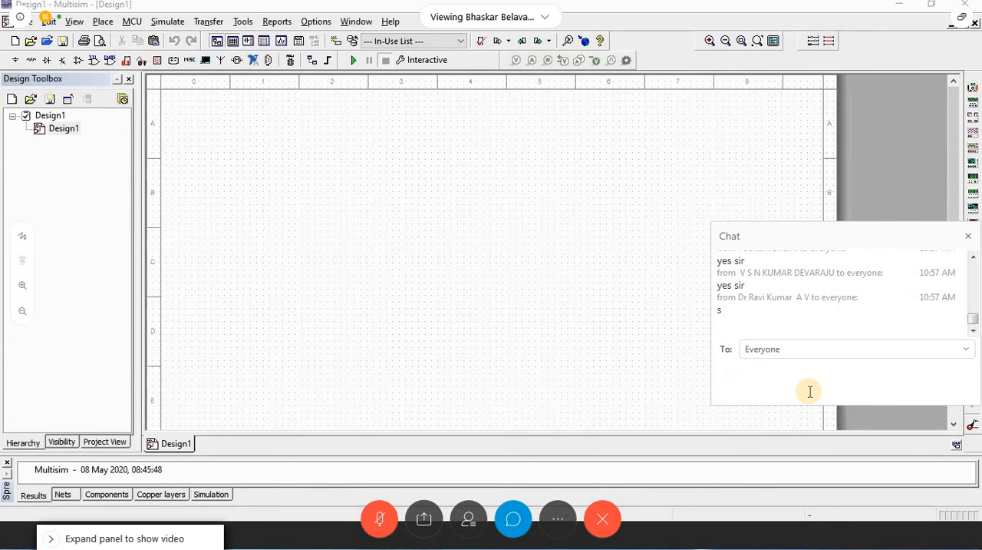
pyautogui.write('yes ')
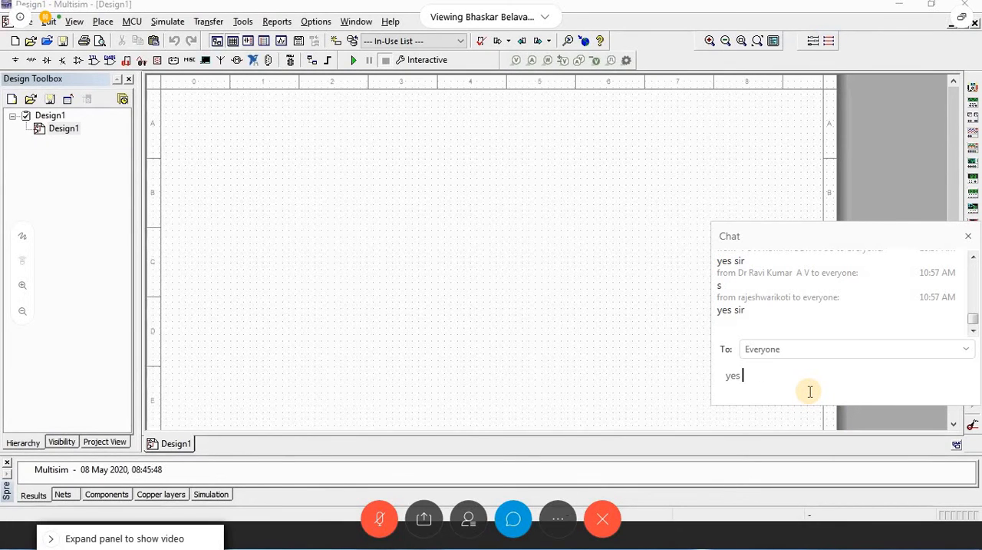
pyautogui.write('sir')
pyautogui.press('Return')
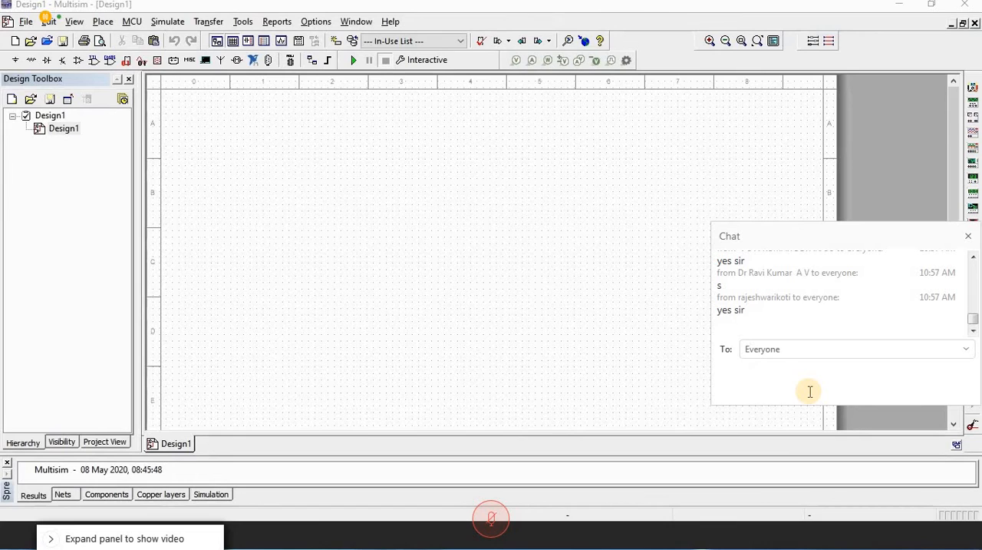
pyautogui.click(969, 236)
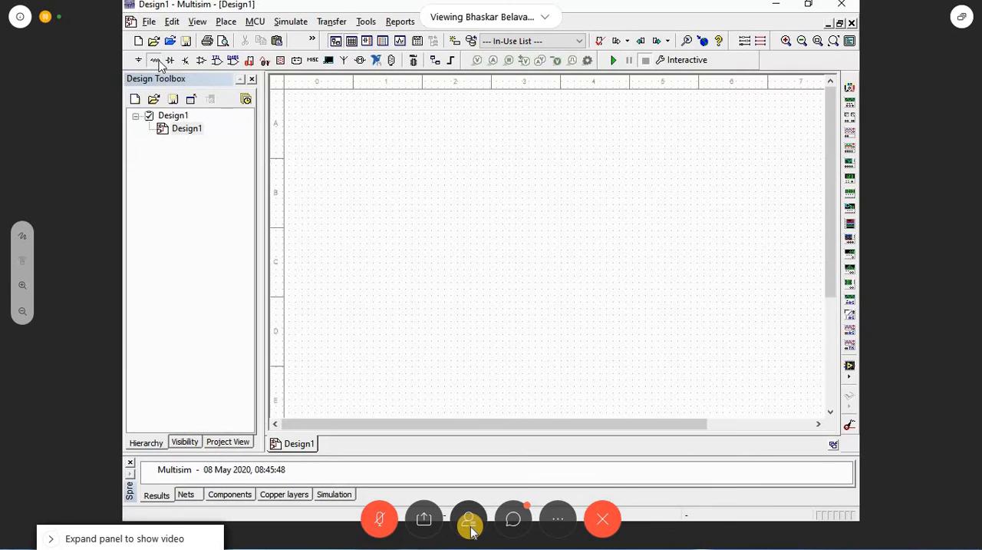
# Step: Place four 1k resistors from the Basic group's RESISTOR family on the schematic, and close the component browser
pyautogui.click(165, 60)
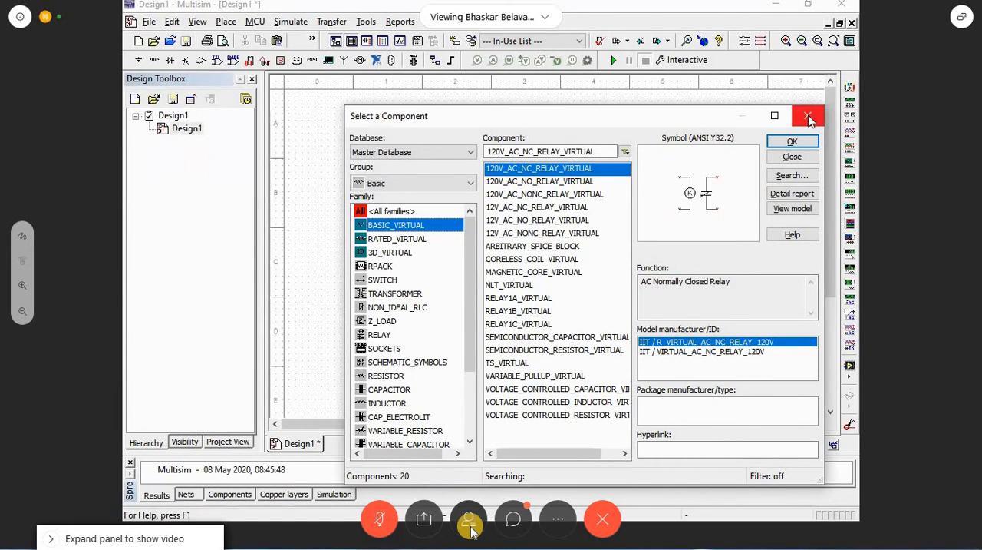
pyautogui.click(386, 375)
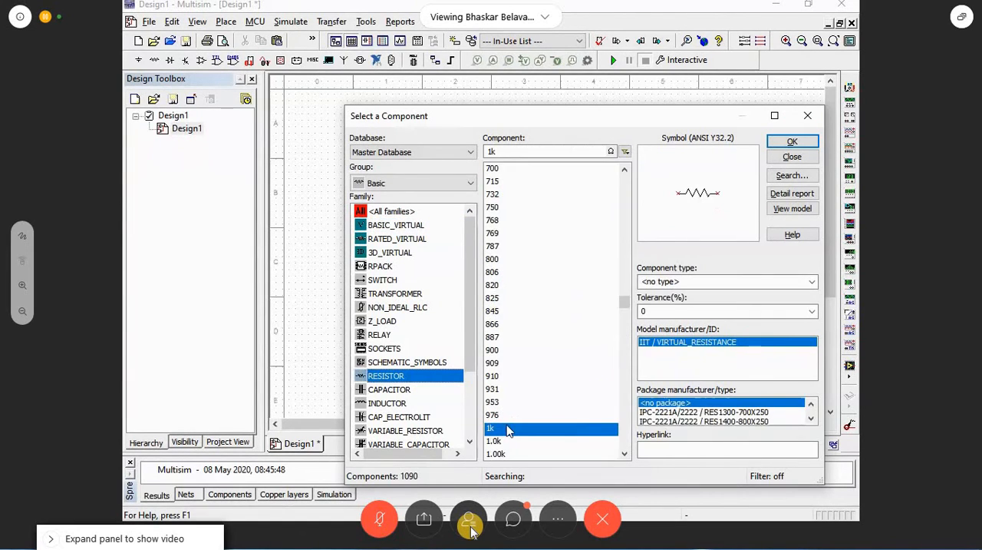
pyautogui.doubleClick(507, 429)
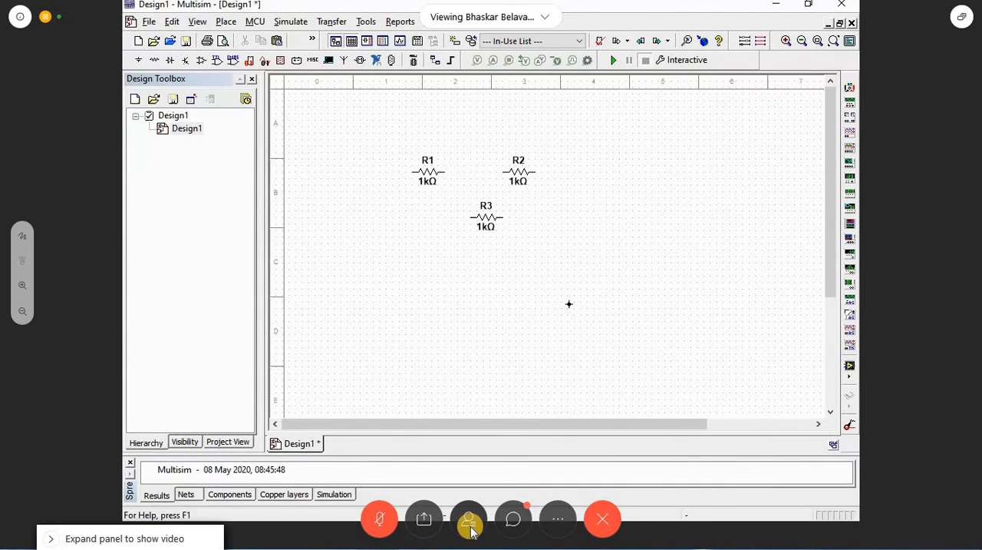
pyautogui.click(614, 205)
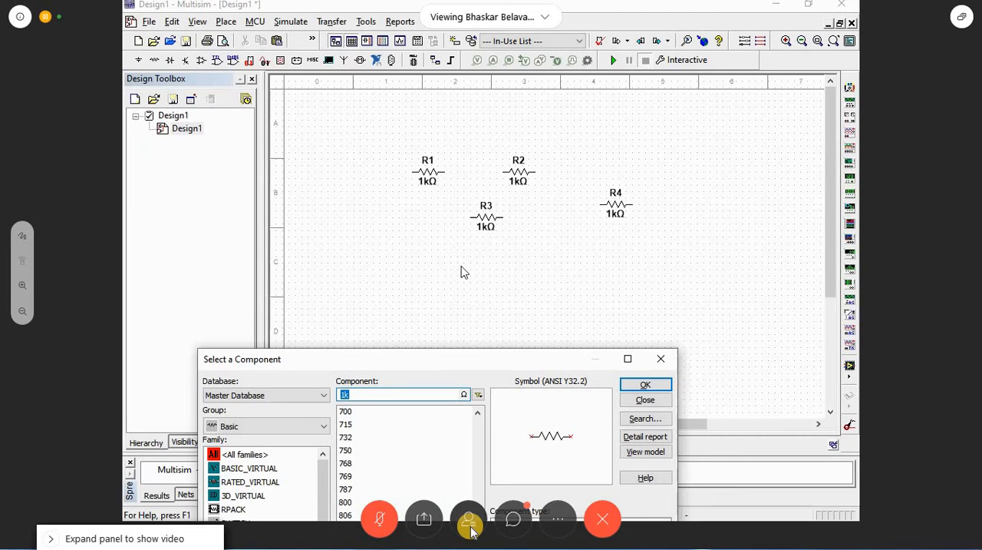
pyautogui.moveTo(428, 356); pyautogui.dragTo(461, 267)
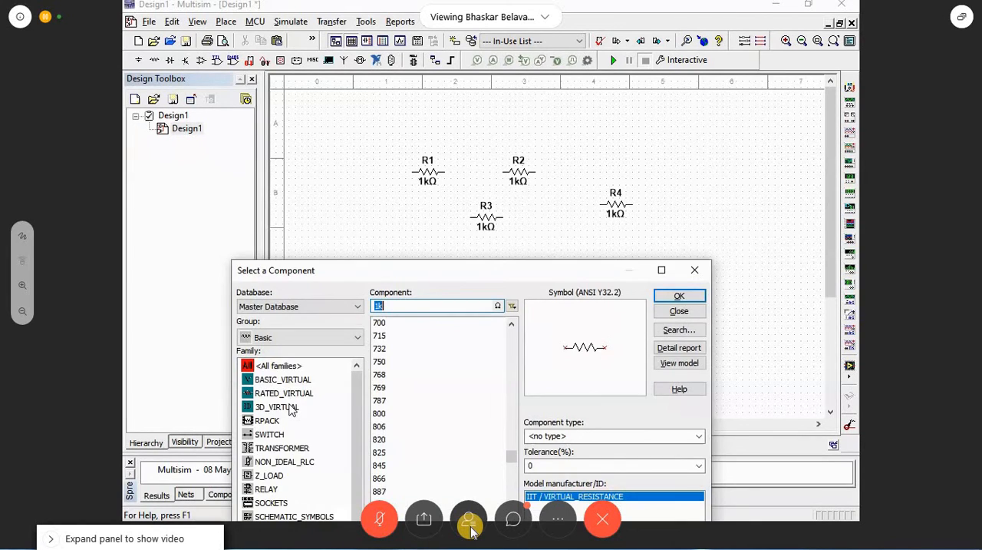
pyautogui.press('Escape')
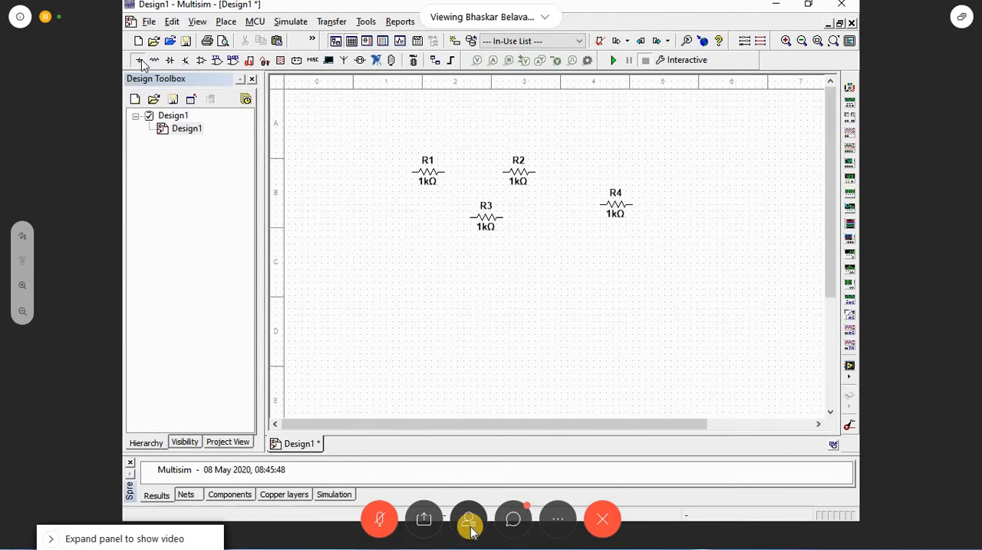
pyautogui.click(141, 62)
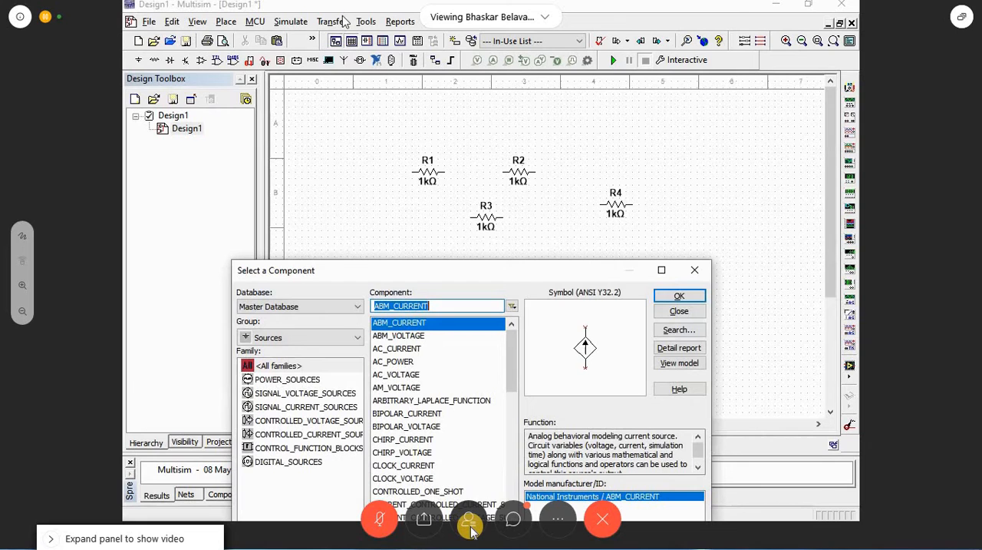
pyautogui.click(344, 17)
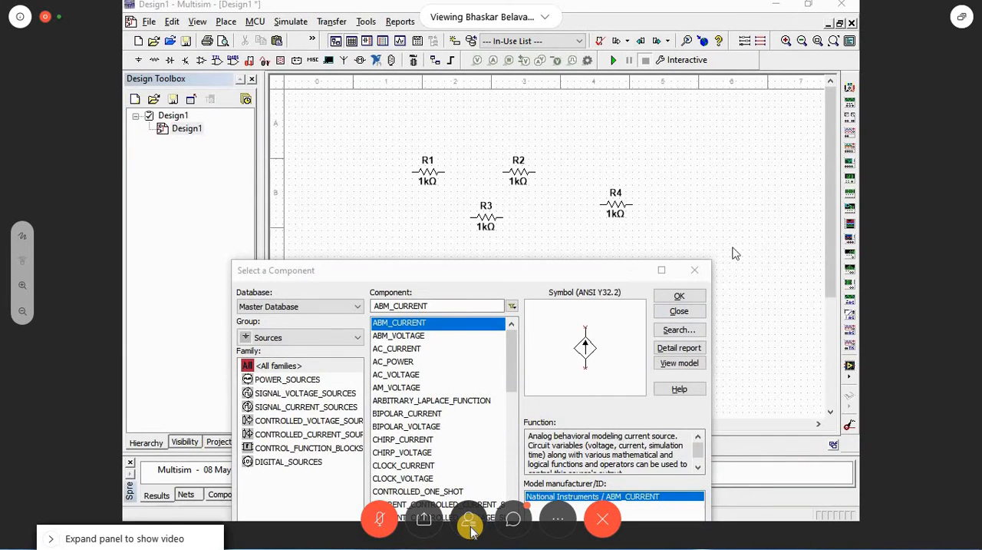
pyautogui.click(695, 271)
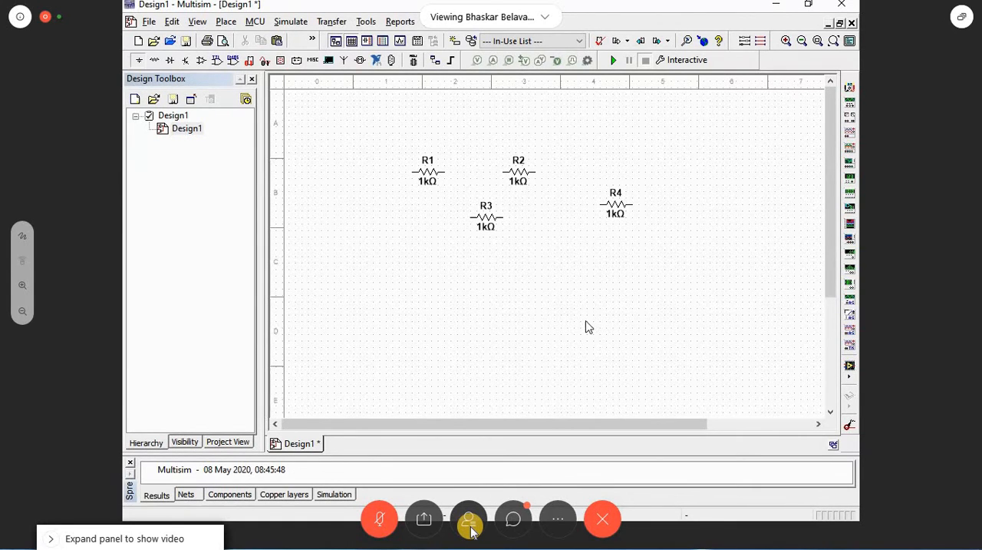
# Step: Place a DC_POWER source from the POWER_SOURCES family beside the resistors, to the left of R1
pyautogui.hotkey('ctrl', 'w')
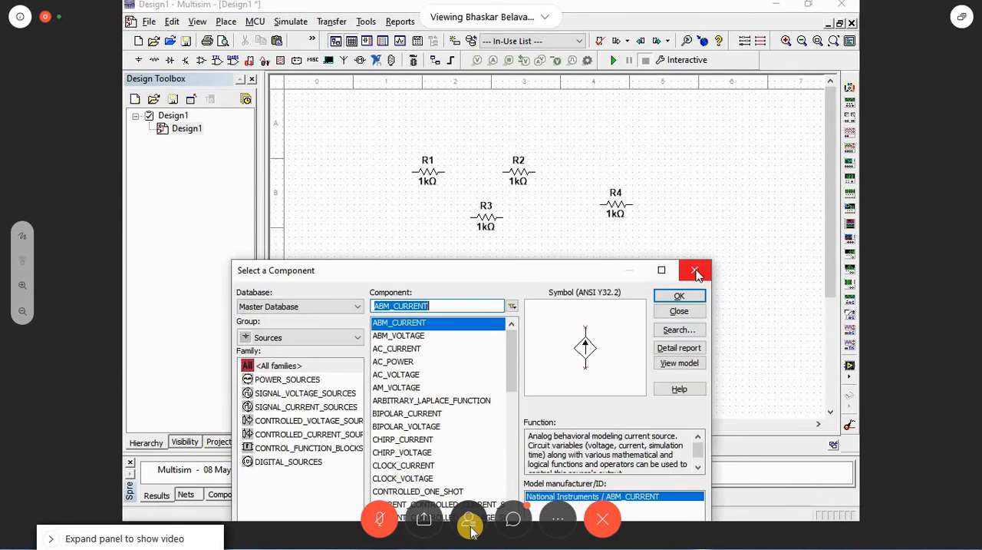
pyautogui.click(307, 380)
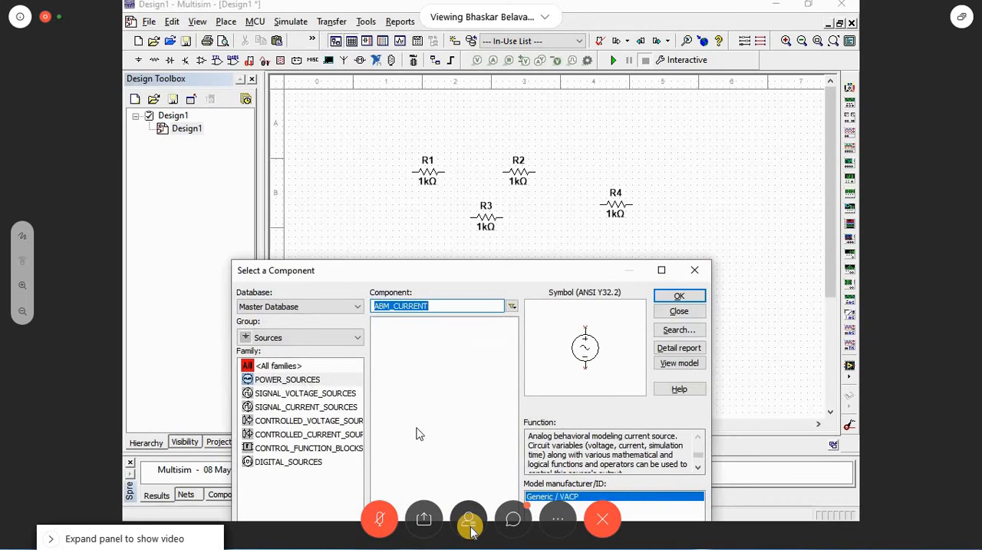
pyautogui.click(406, 337)
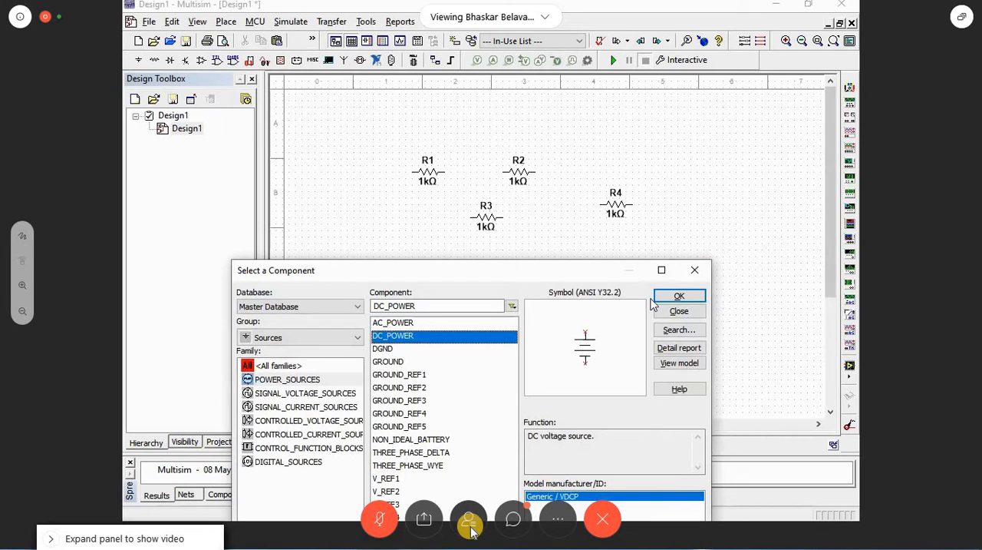
pyautogui.click(679, 296)
pyautogui.click(347, 197)
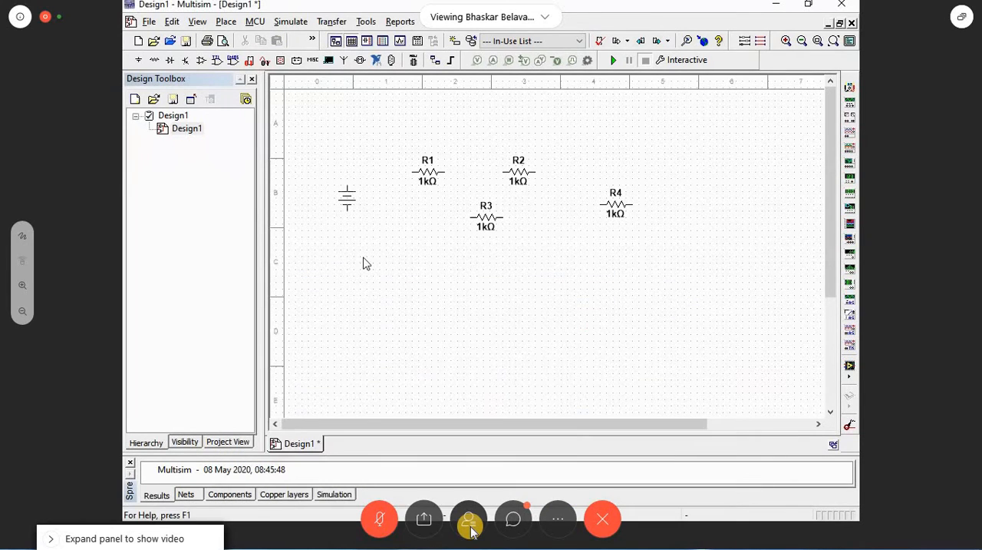
# Step: Place a GROUND symbol below the voltage source and close the component browser
pyautogui.click(428, 361)
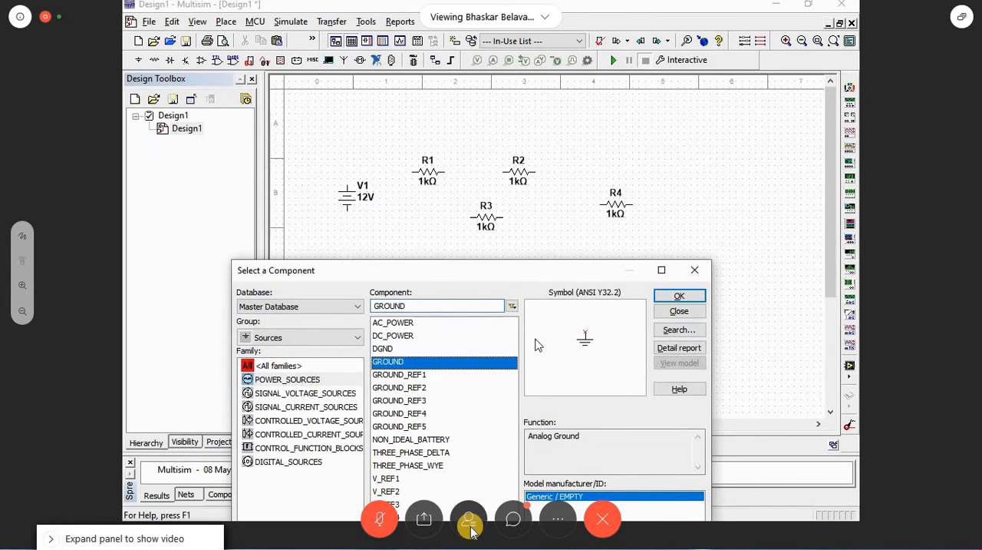
pyautogui.press('Return')
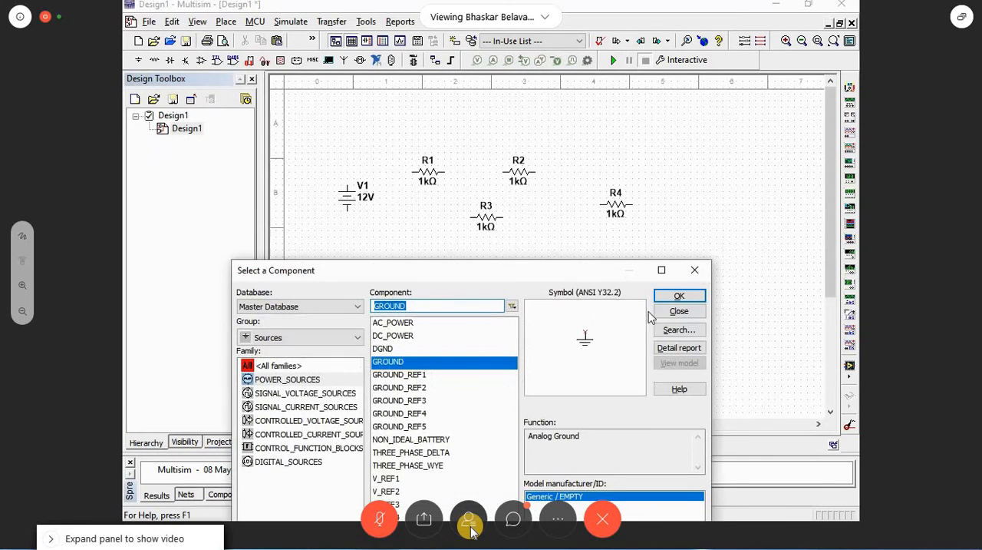
pyautogui.click(680, 268)
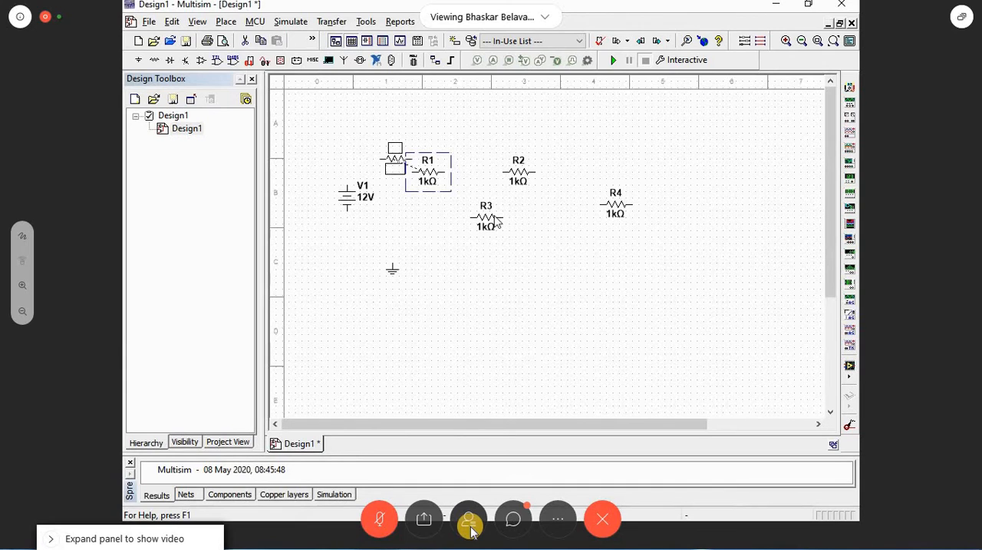
# Step: Move R1 up beside the voltage source and align R2 on the same row
pyautogui.moveTo(499, 223); pyautogui.dragTo(413, 165)
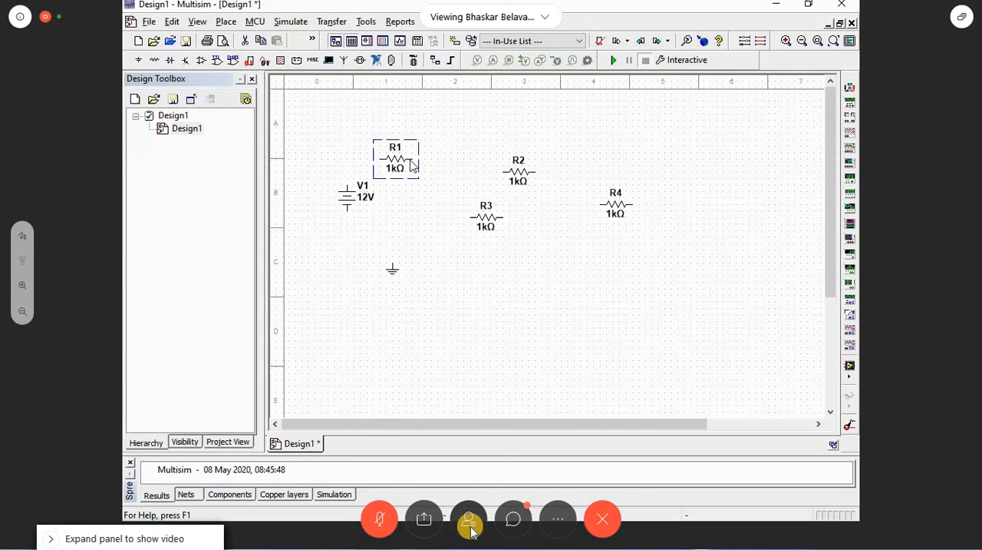
pyautogui.click(518, 173)
pyautogui.moveTo(519, 175); pyautogui.dragTo(525, 162)
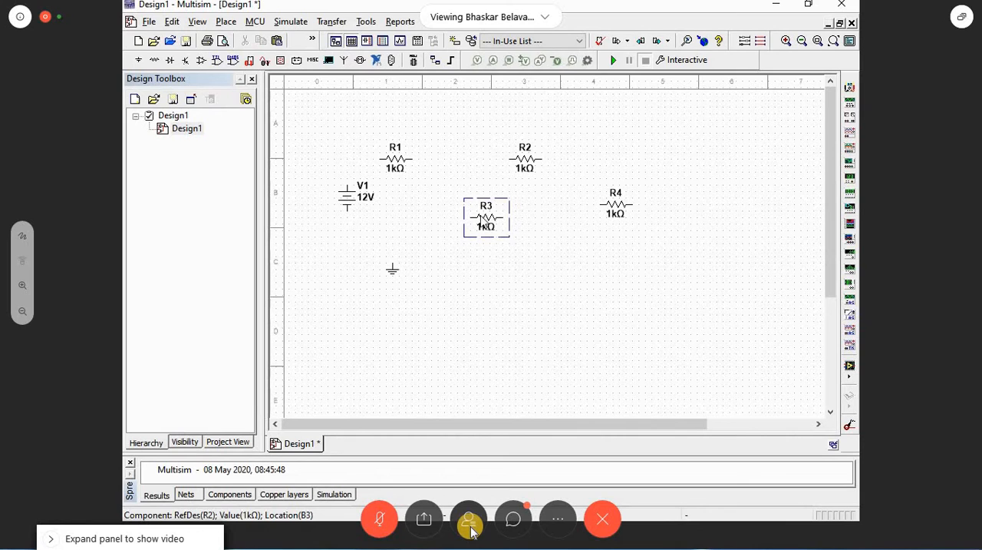
# Step: Rotate R3 90° counter clockwise and move it below and between R1 and R2
pyautogui.rightClick(481, 221)
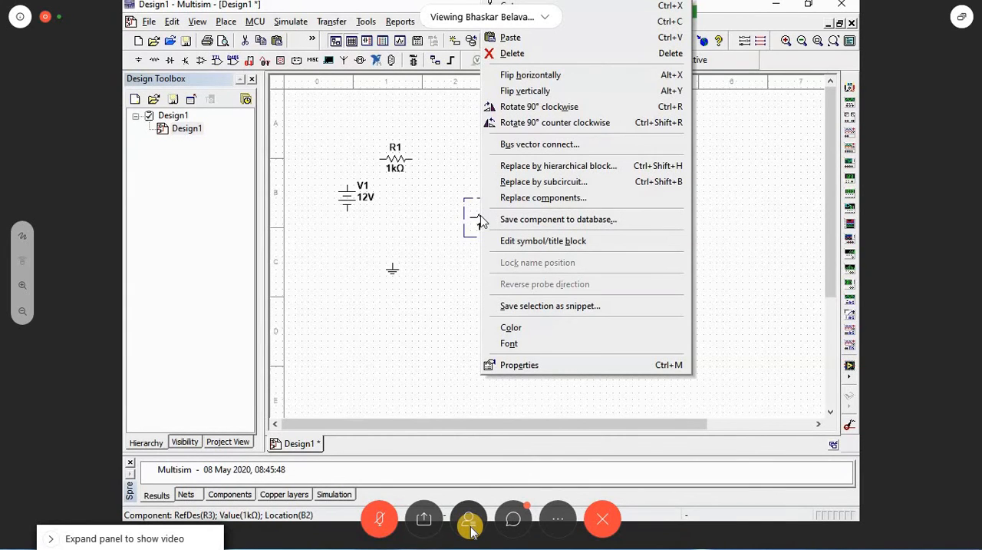
pyautogui.click(553, 122)
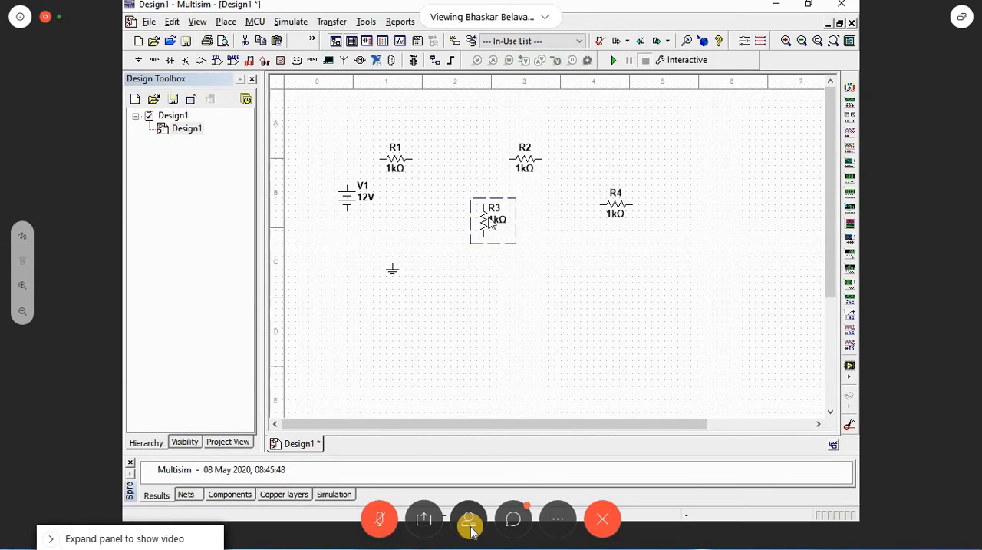
pyautogui.moveTo(485, 219); pyautogui.dragTo(465, 200)
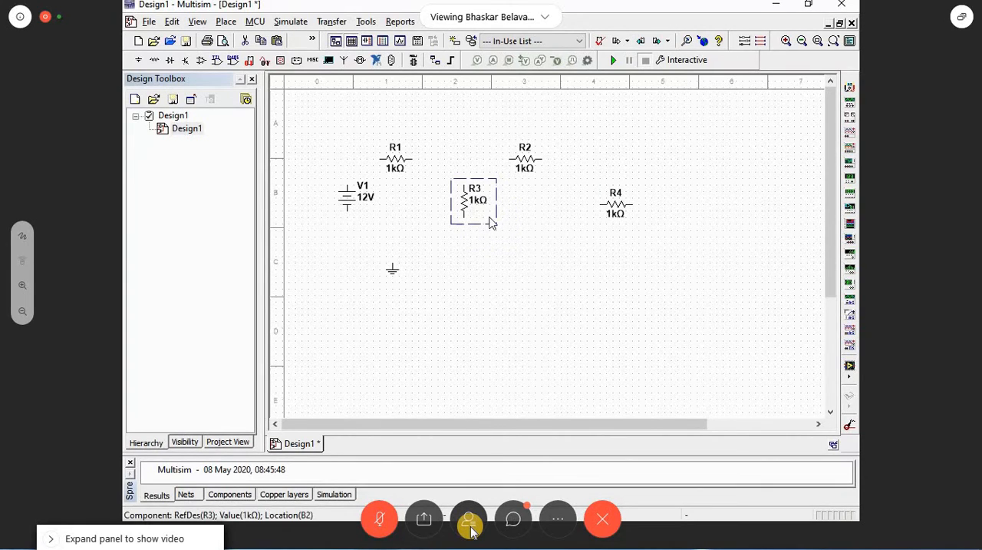
# Step: Rotate R4 90° clockwise and move it level with R3, to the right of R2
pyautogui.click(614, 211)
pyautogui.rightClick(611, 209)
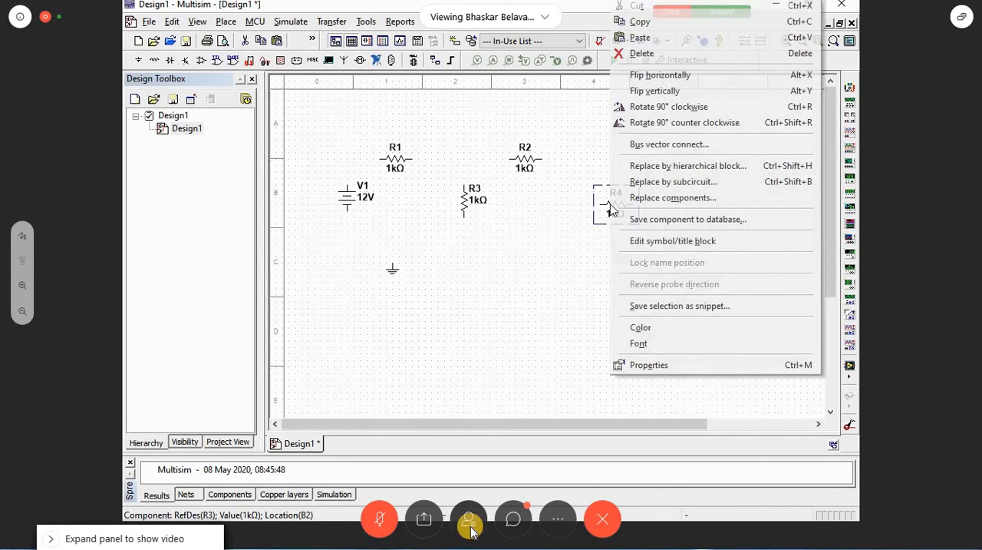
pyautogui.click(668, 106)
pyautogui.moveTo(614, 216); pyautogui.dragTo(602, 208)
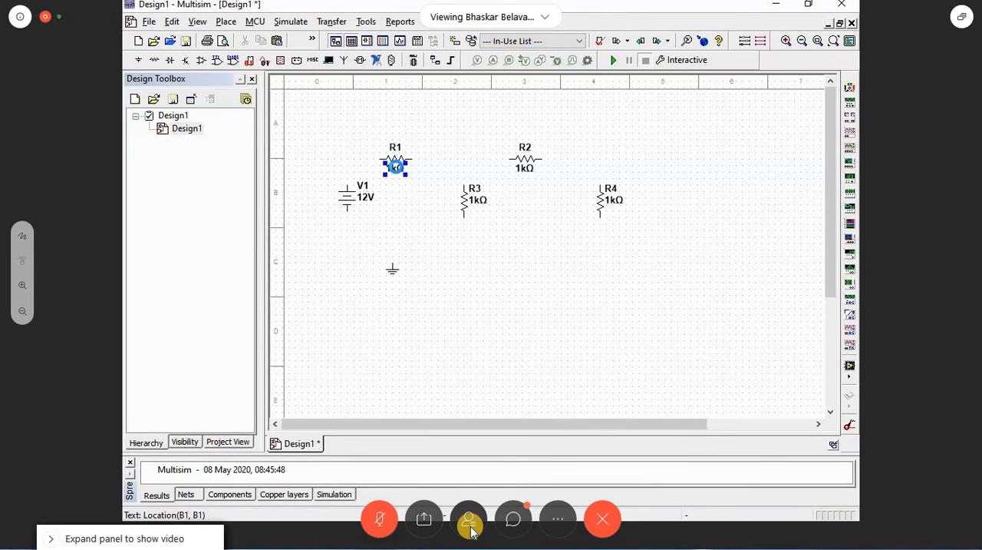
# Step: Set R1's resistance to 2.2k
pyautogui.doubleClick(396, 164)
pyautogui.doubleClick(466, 121)
pyautogui.write('2.2')
pyautogui.press('Return')
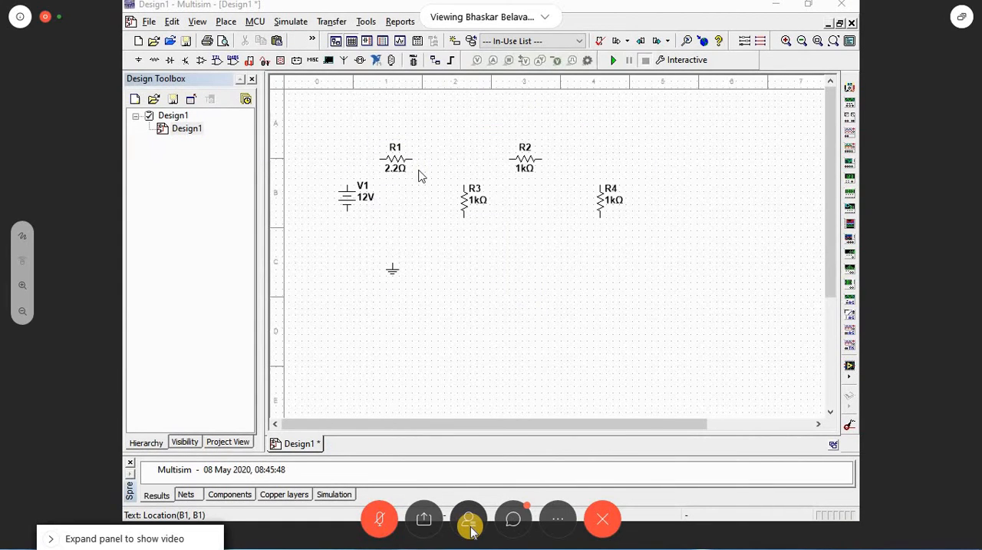
pyautogui.click(397, 167)
pyautogui.doubleClick(395, 167)
pyautogui.write('k')
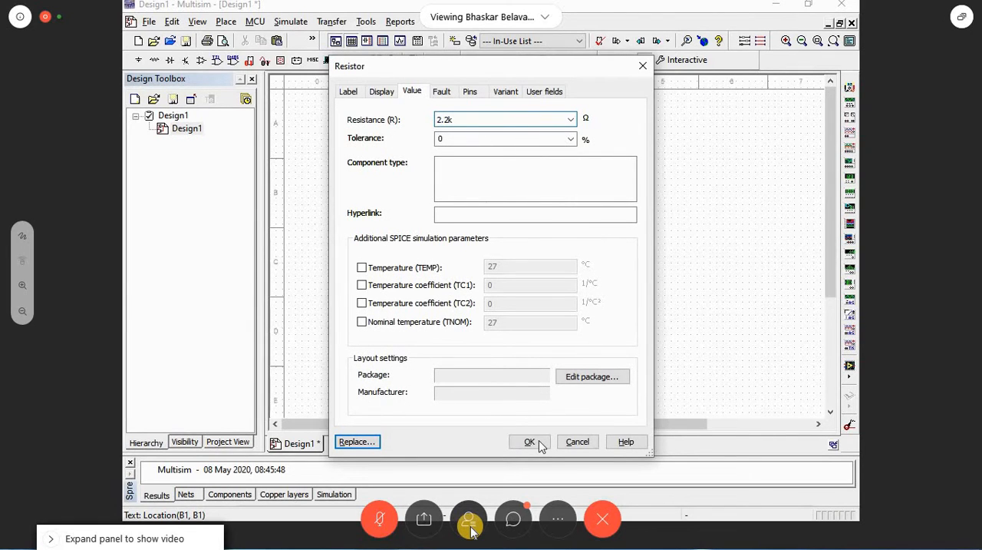
pyautogui.click(540, 445)
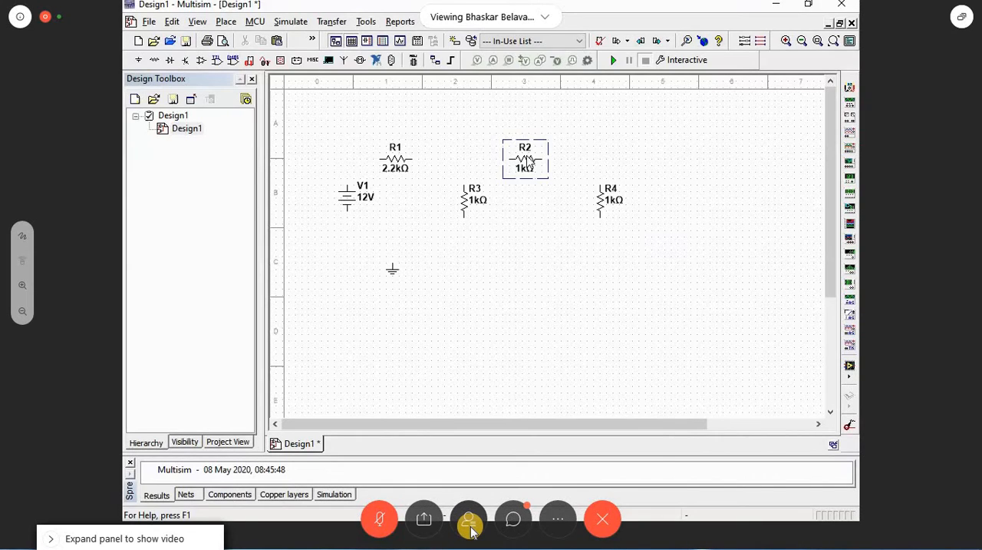
# Step: Set R2's resistance to 5k and R4's resistance to 10k
pyautogui.doubleClick(528, 164)
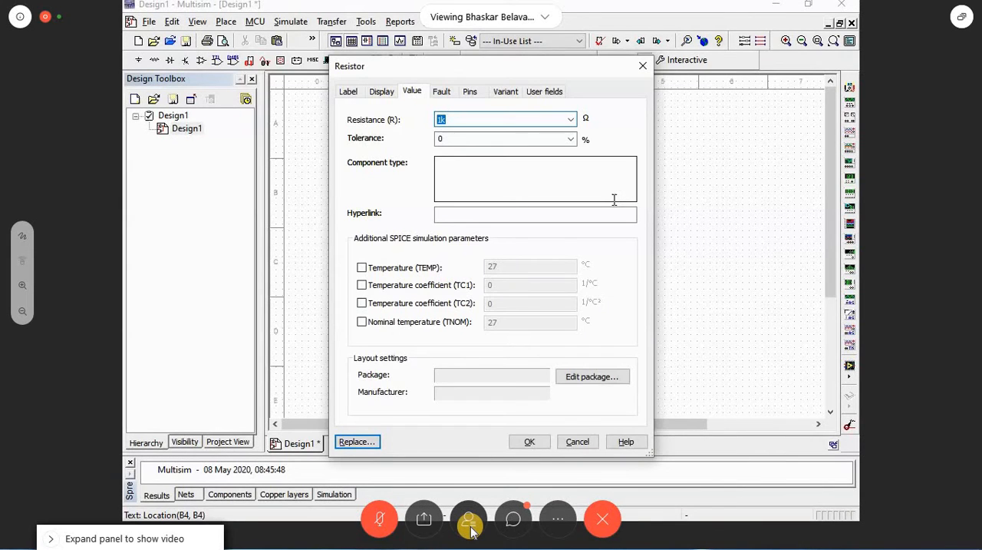
pyautogui.write('5k')
pyautogui.press('Return')
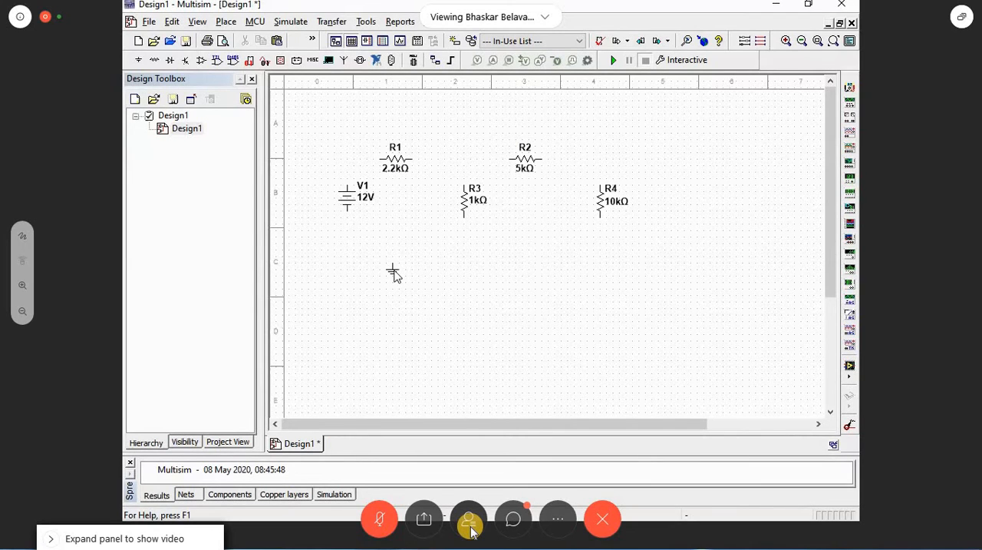
# Step: Move the ground symbol below R3, and wire V1's upper terminal to R1 and its lower terminal to ground
pyautogui.moveTo(394, 274); pyautogui.dragTo(472, 273)
pyautogui.click(380, 158)
pyautogui.click(347, 211)
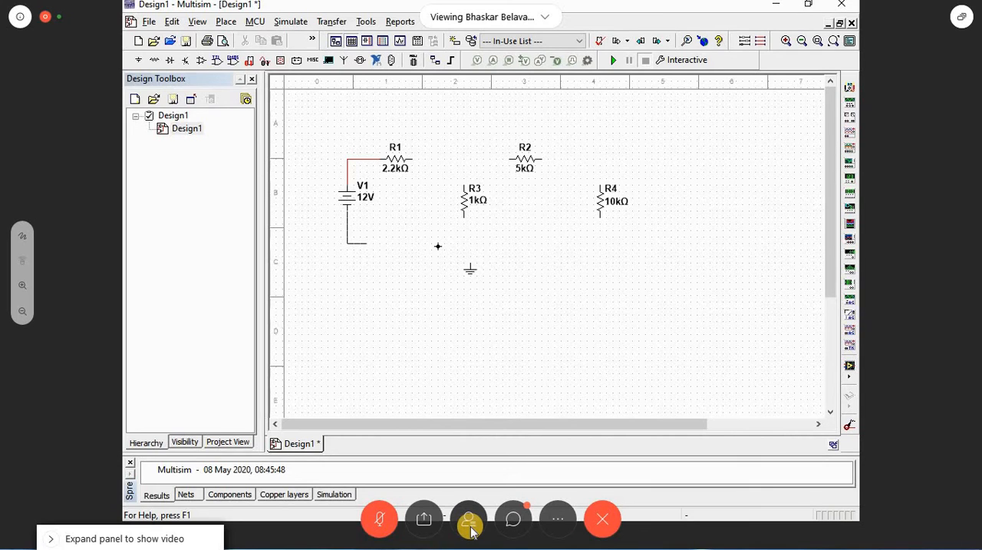
pyautogui.press('Escape')
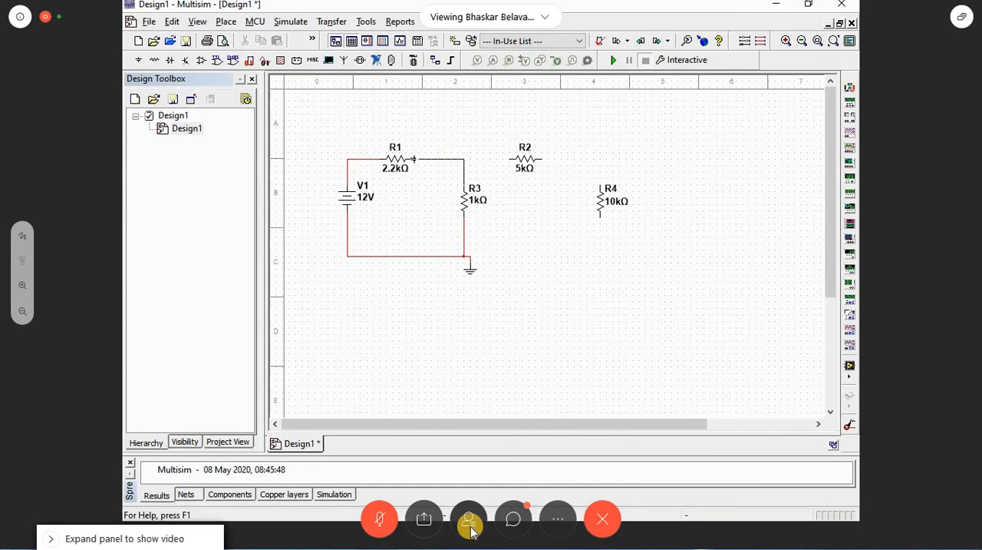
# Step: Wire R1 to R2, connect R3 between their junction and ground, and wire R2 through R4 to the ground node
pyautogui.click(416, 159)
pyautogui.click(542, 159)
pyautogui.click(599, 183)
pyautogui.click(470, 255)
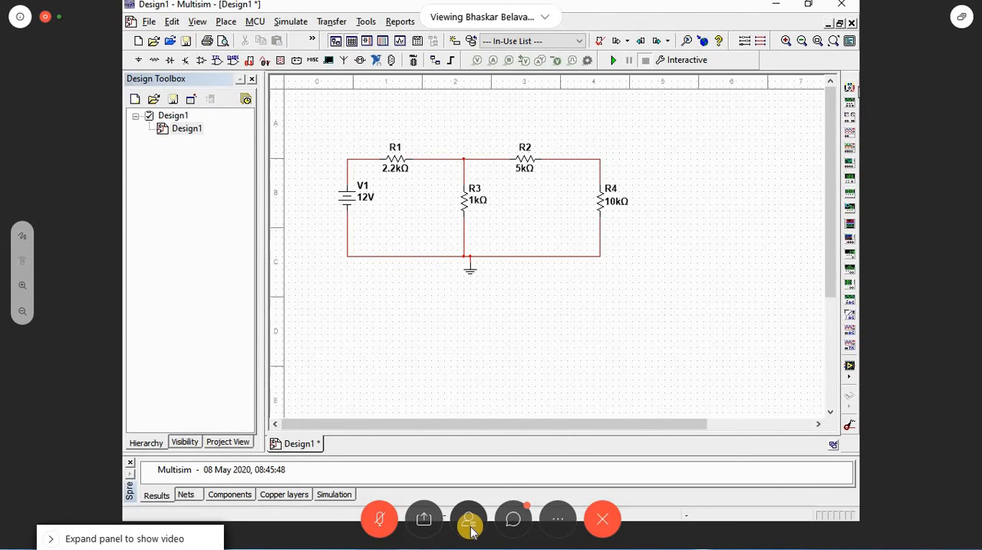
# Step: Place a multimeter above and to the right of R4 and set it to measure DC voltage
pyautogui.click(850, 88)
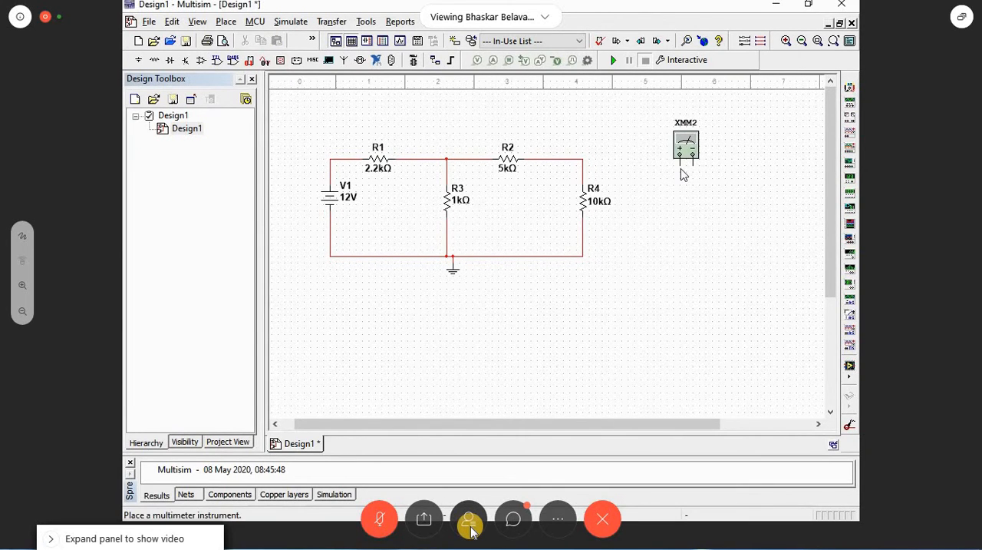
pyautogui.click(655, 160)
pyautogui.doubleClick(660, 140)
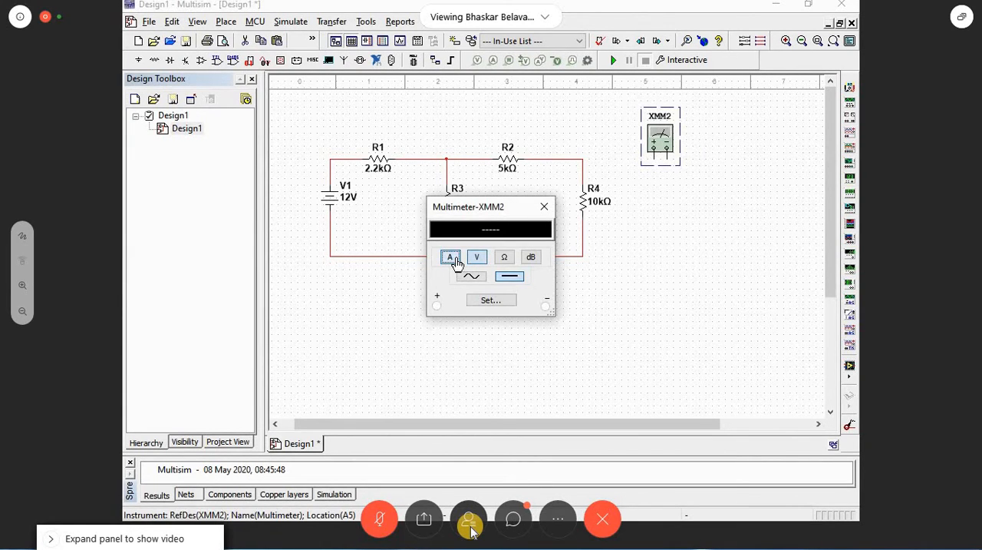
pyautogui.click(452, 257)
pyautogui.click(476, 257)
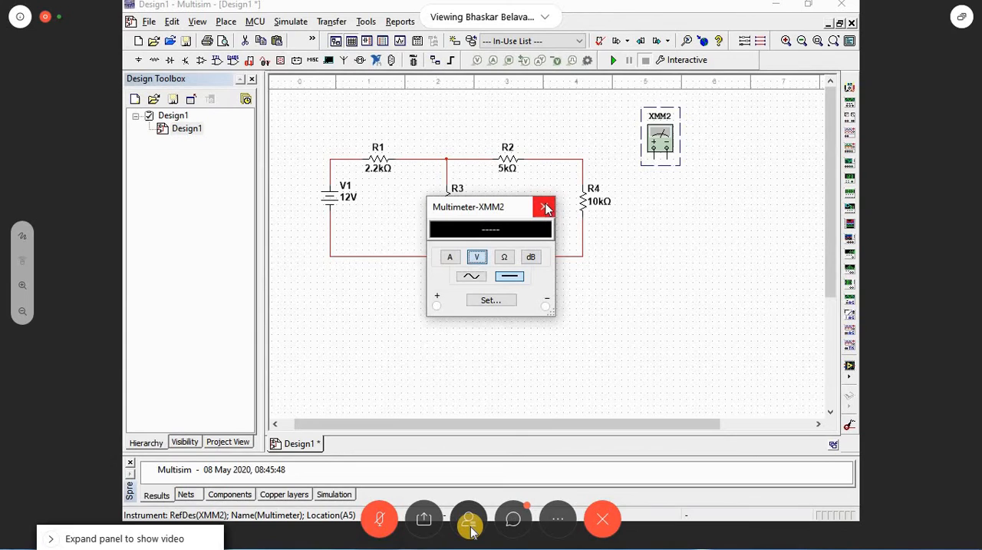
pyautogui.click(545, 207)
# Step: Connect the multimeter across R4, with its positive terminal to the upper node and its negative terminal to the lower node
pyautogui.click(653, 149)
pyautogui.click(584, 164)
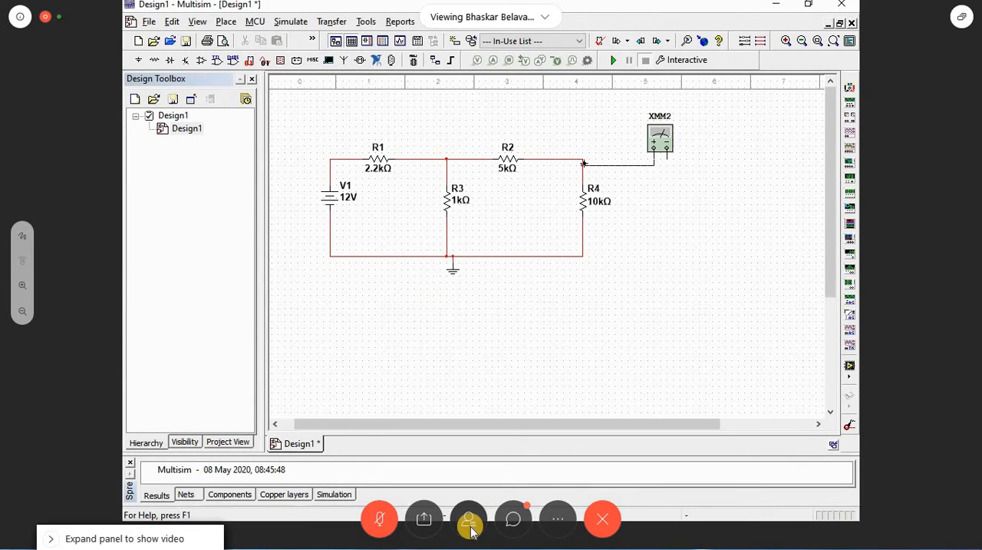
pyautogui.click(667, 149)
pyautogui.click(583, 249)
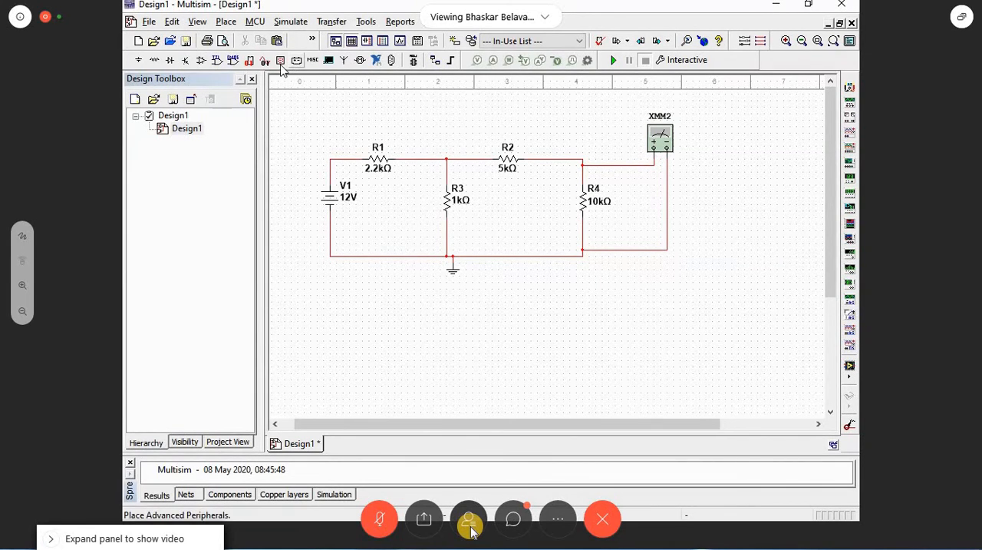
# Step: Run the simulation and read the voltage across R4 on the multimeter
pyautogui.click(613, 62)
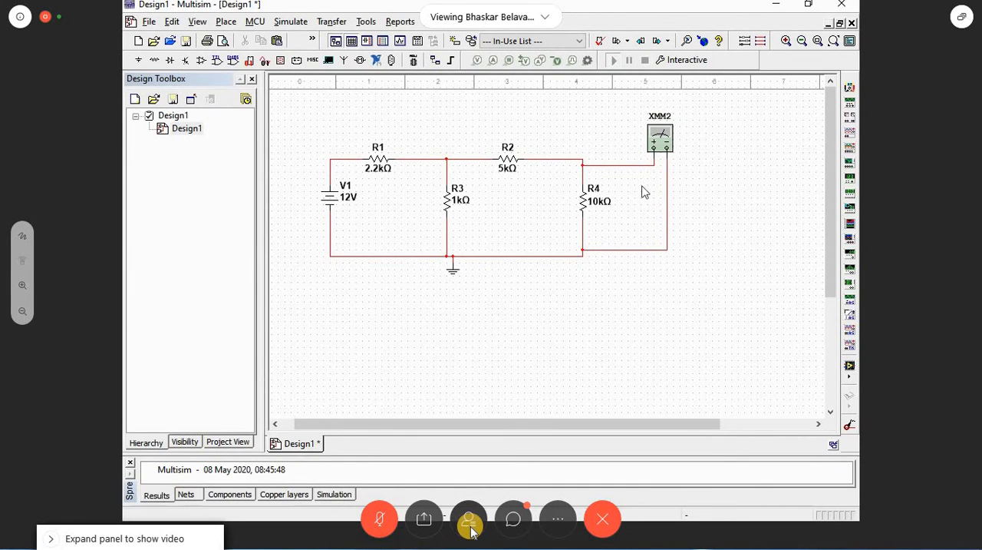
pyautogui.doubleClick(660, 143)
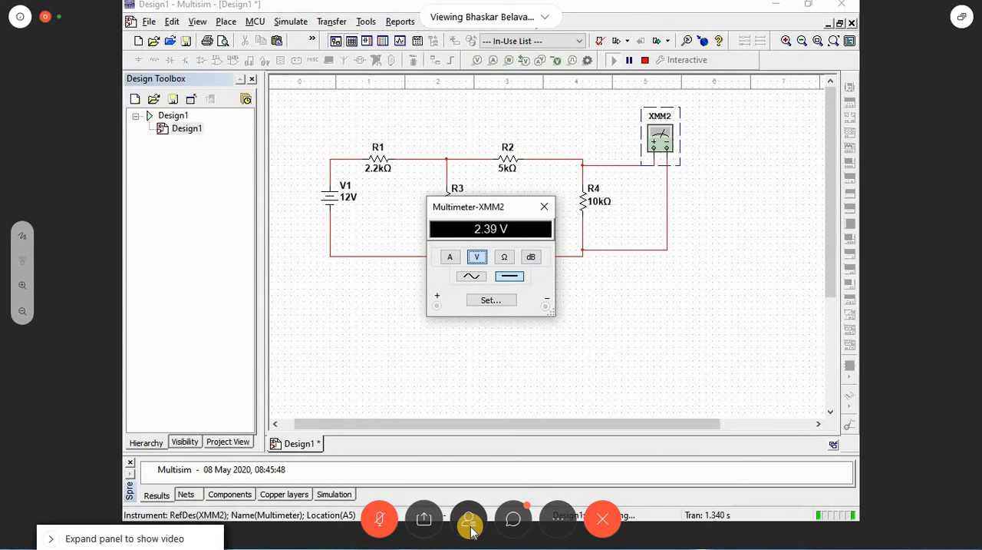
pyautogui.click(588, 14)
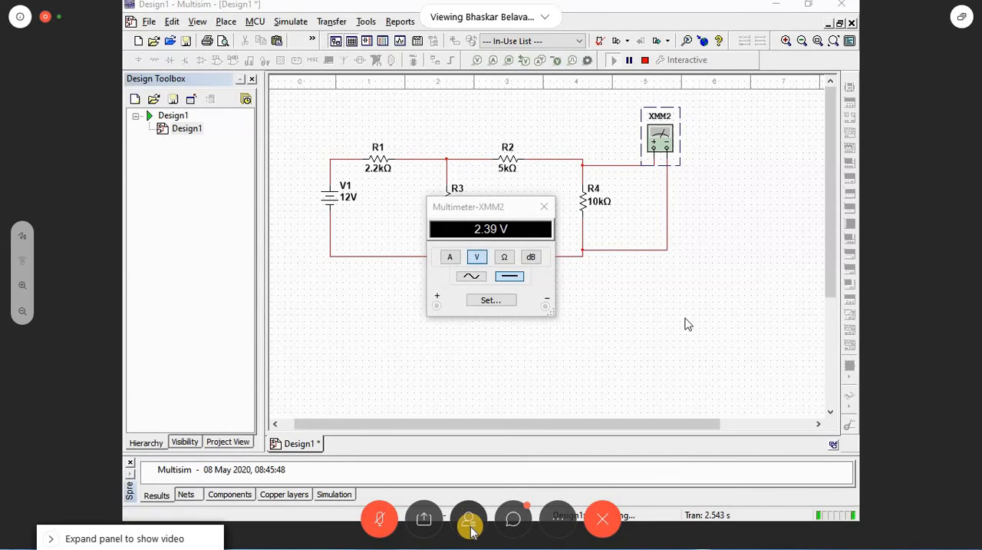
pyautogui.click(544, 207)
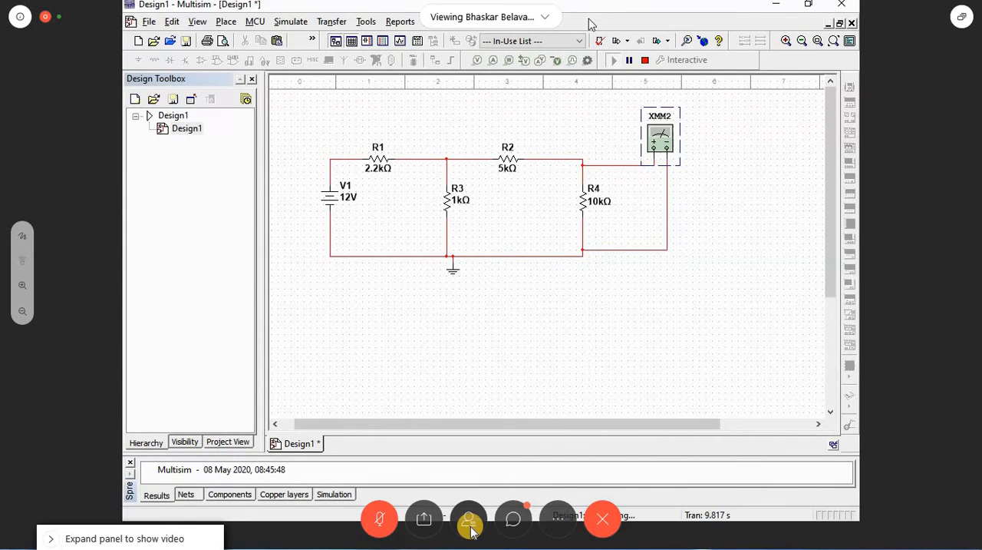
# Step: Narrow the Design Toolbox to widen the schematic area and view the Transistors group in the component selector
pyautogui.moveTo(263, 175); pyautogui.dragTo(192, 174)
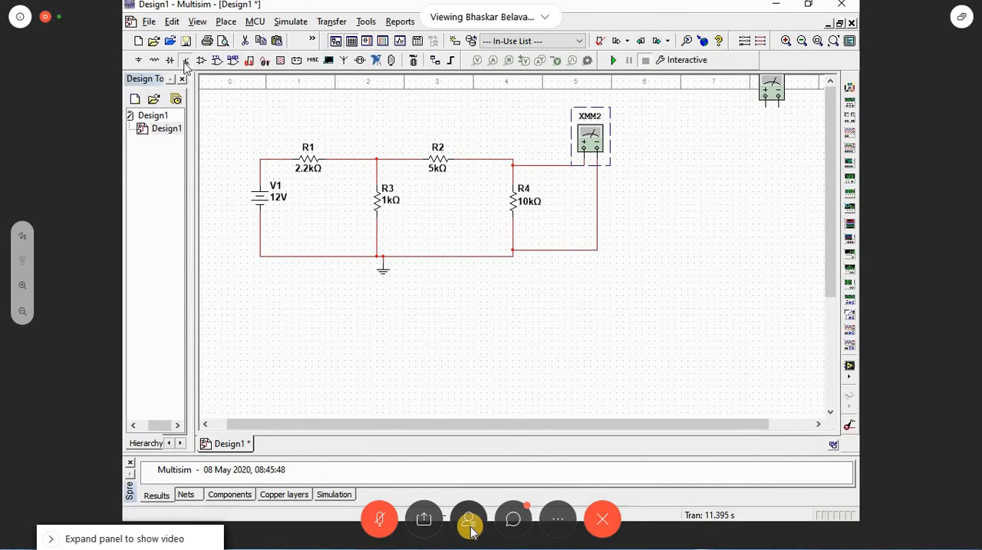
pyautogui.click(185, 61)
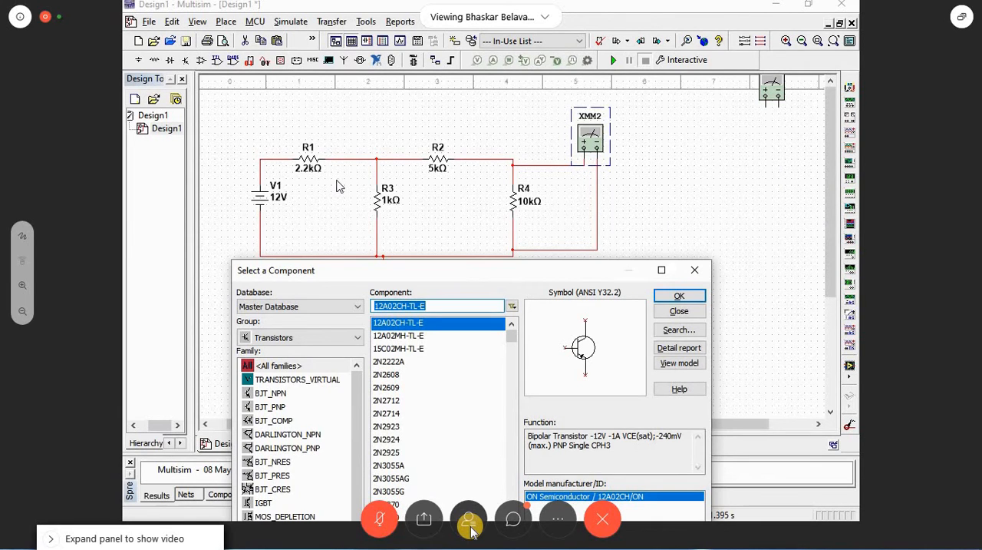
pyautogui.click(695, 271)
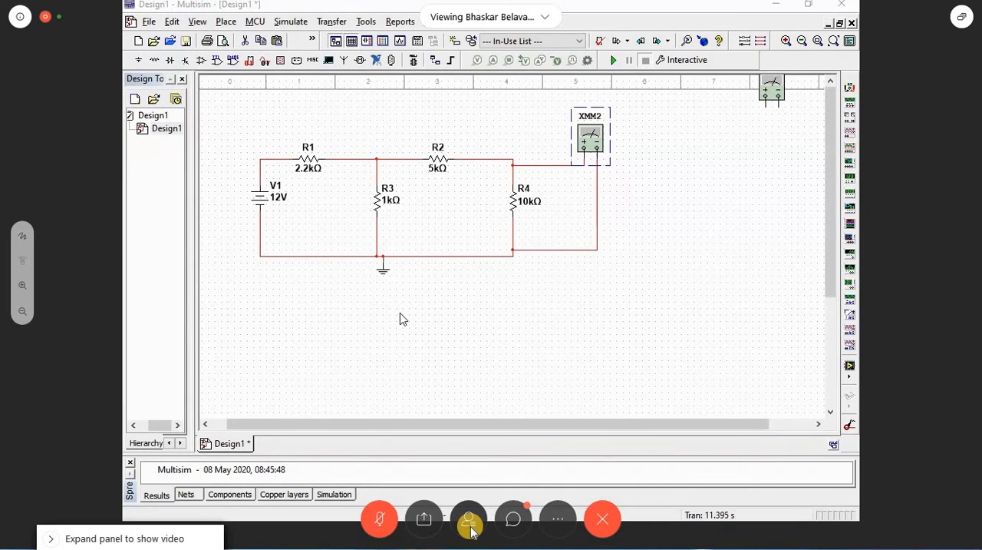
pyautogui.click(161, 132)
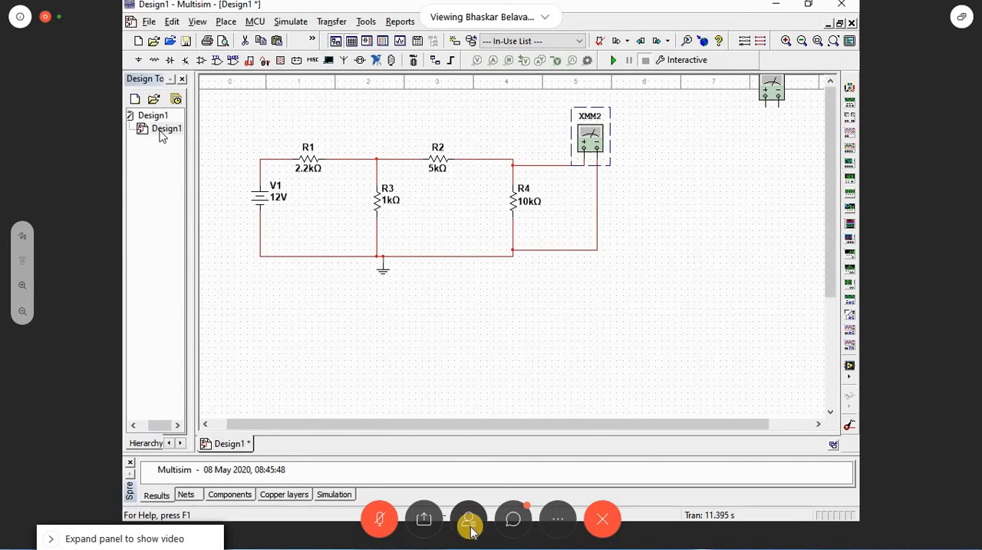
pyautogui.click(160, 132)
pyautogui.rightClick(151, 118)
pyautogui.click(173, 147)
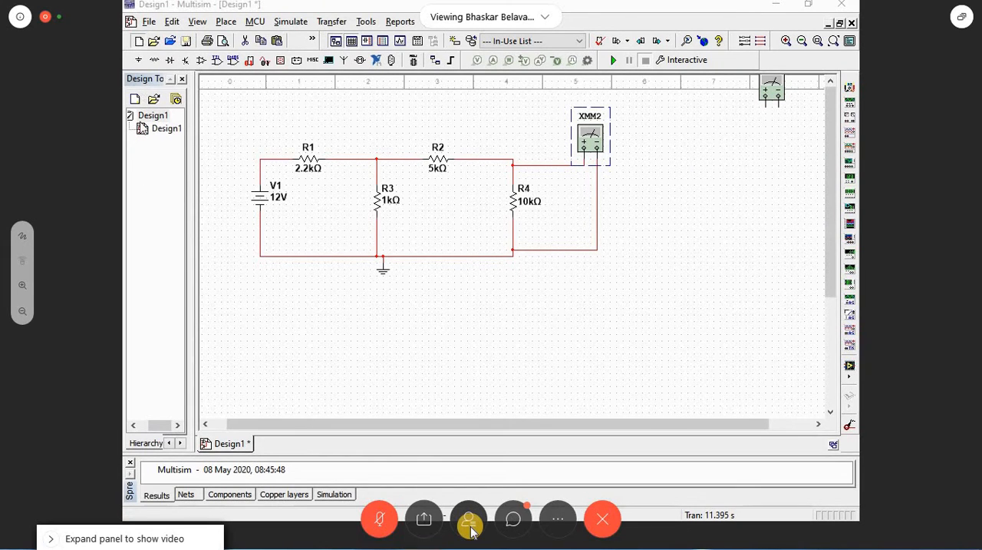
pyautogui.doubleClick(339, 119)
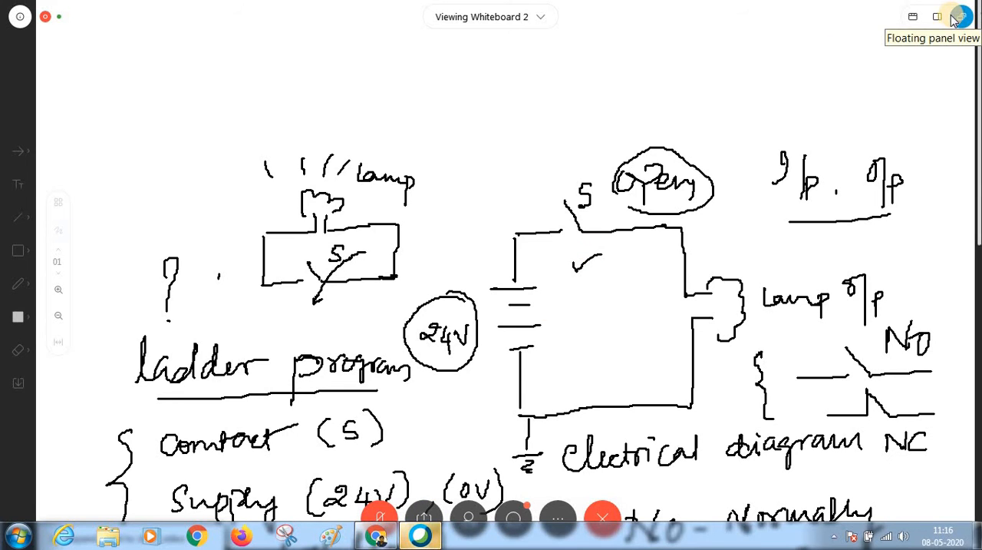
# Step: In Webex, try the side-by-side and top-strip participant layouts and return to the floating panel view
pyautogui.click(937, 16)
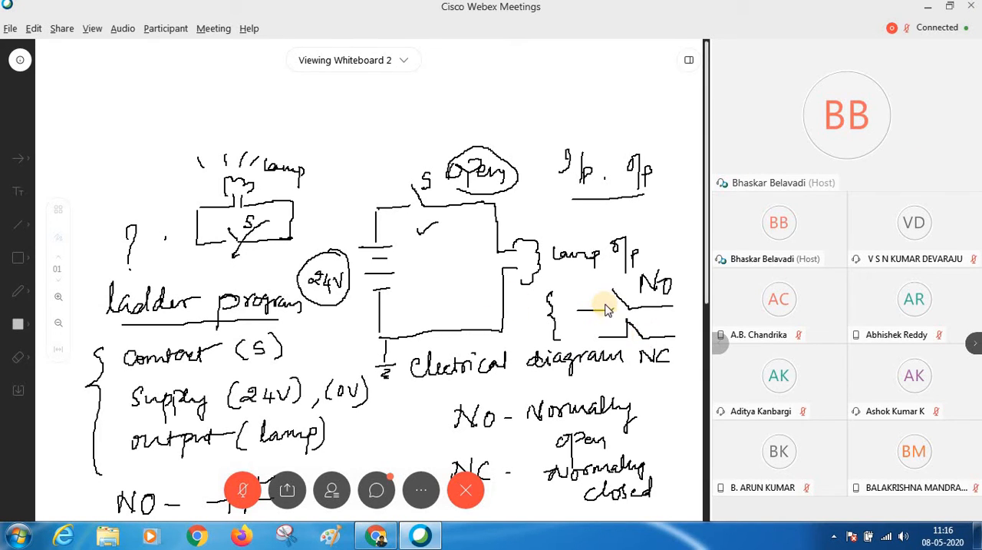
pyautogui.click(689, 59)
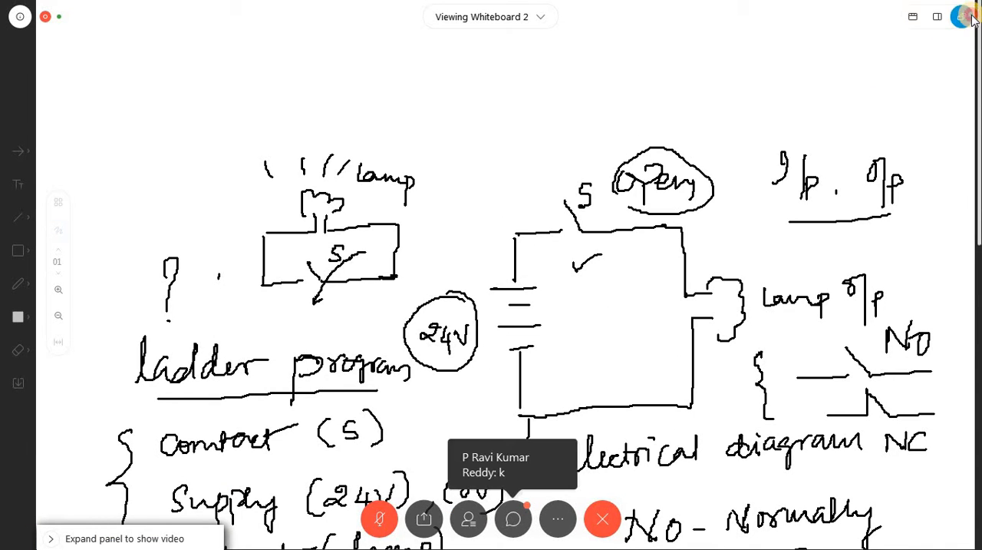
pyautogui.click(913, 18)
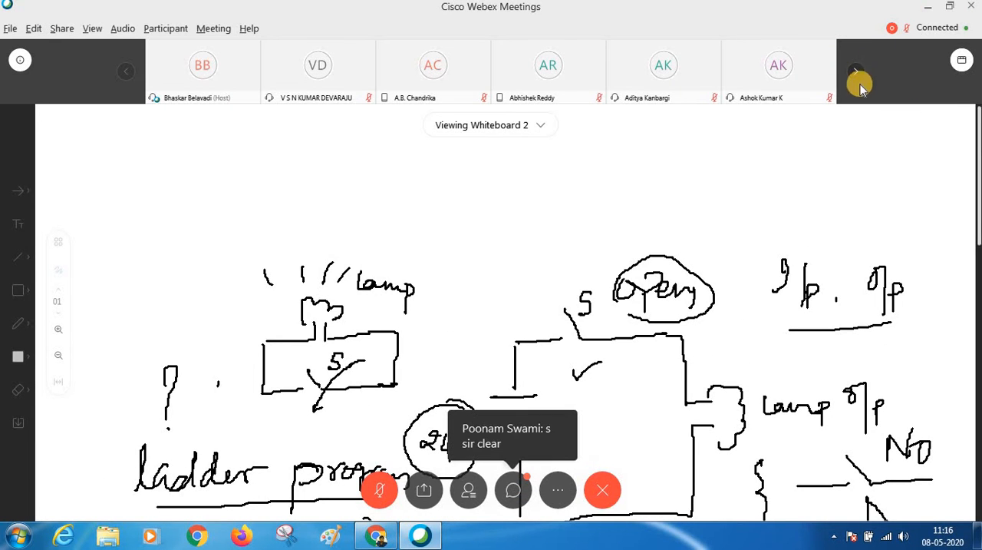
pyautogui.click(960, 60)
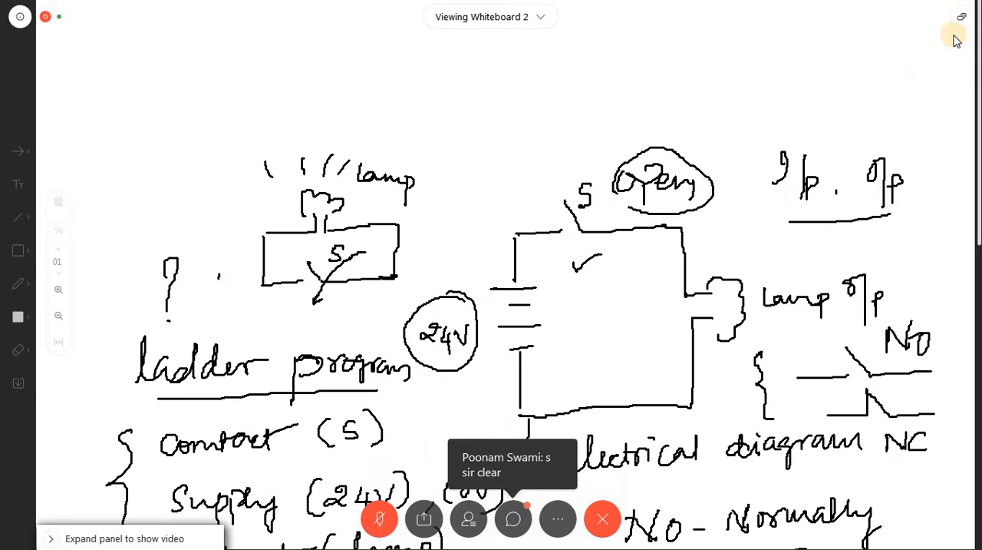
pyautogui.click(946, 22)
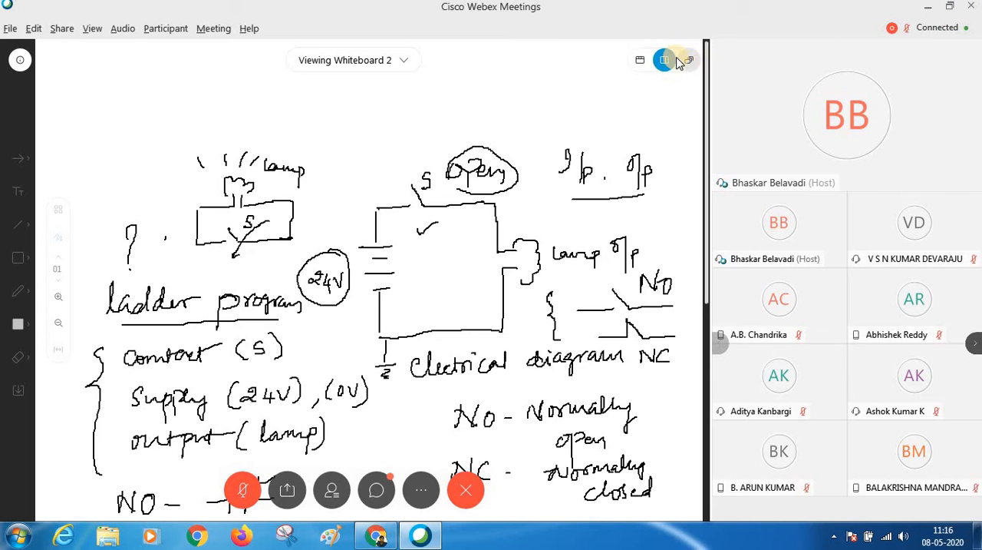
pyautogui.click(689, 62)
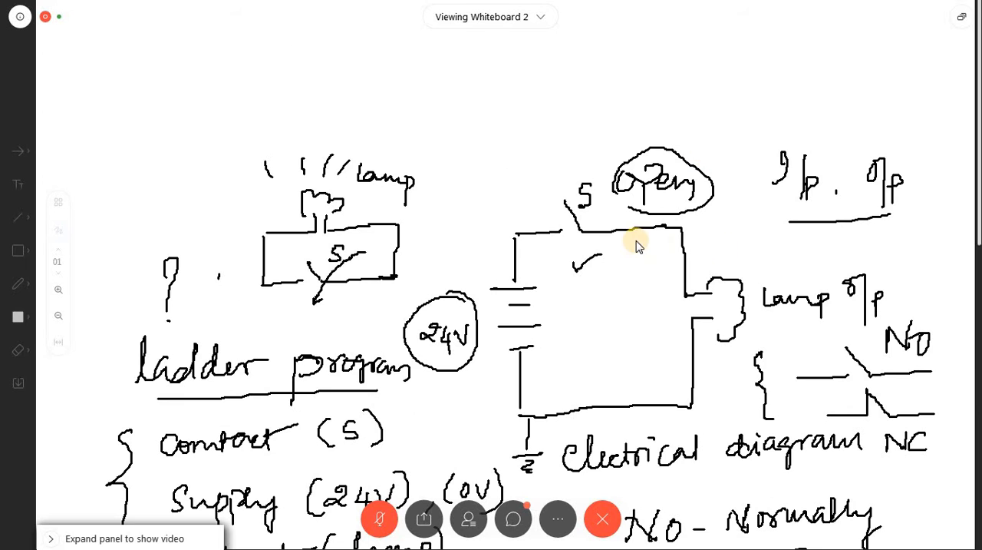
# Step: Adjust the shared whiteboard's zoom to view the NO and NC contact symbols together with the lamp circuit
pyautogui.click(58, 315)
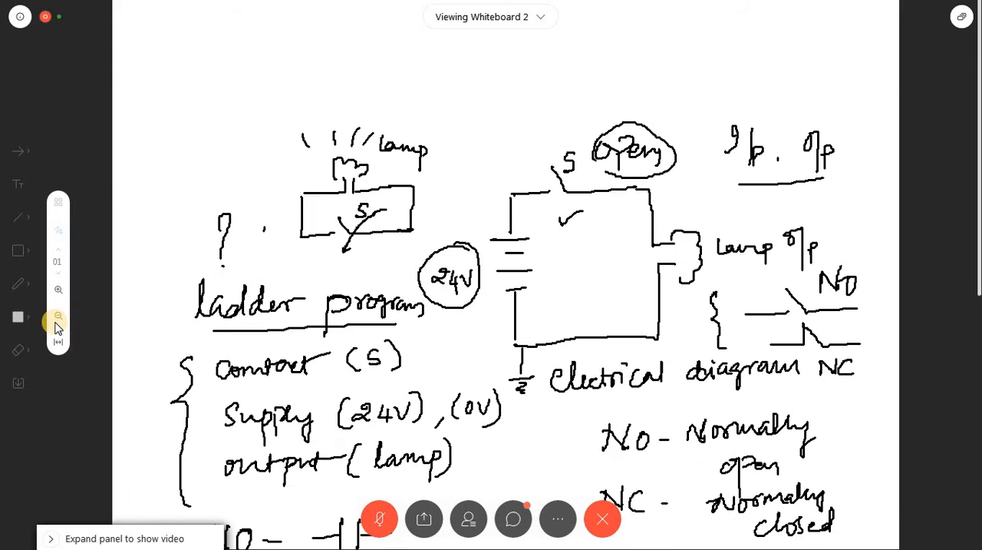
pyautogui.click(58, 317)
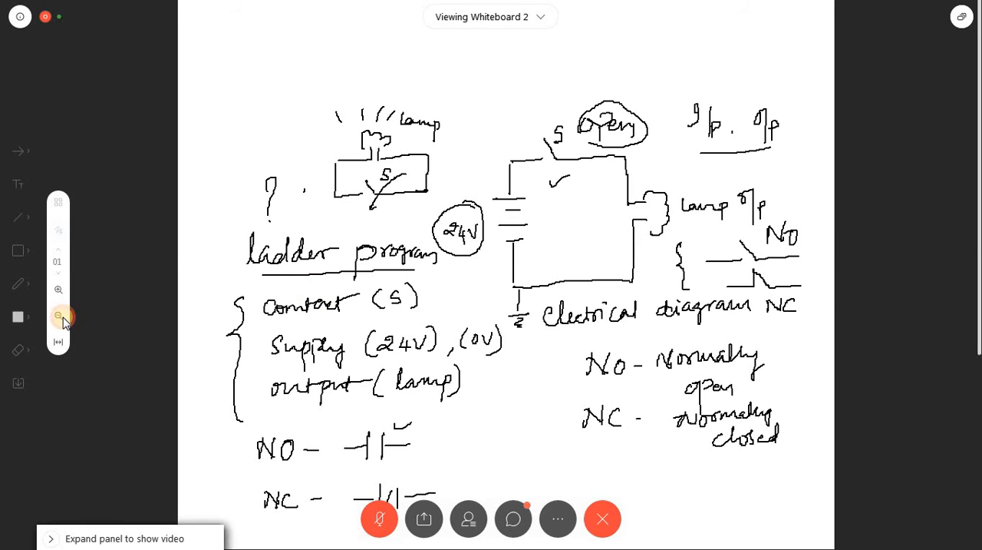
pyautogui.click(62, 317)
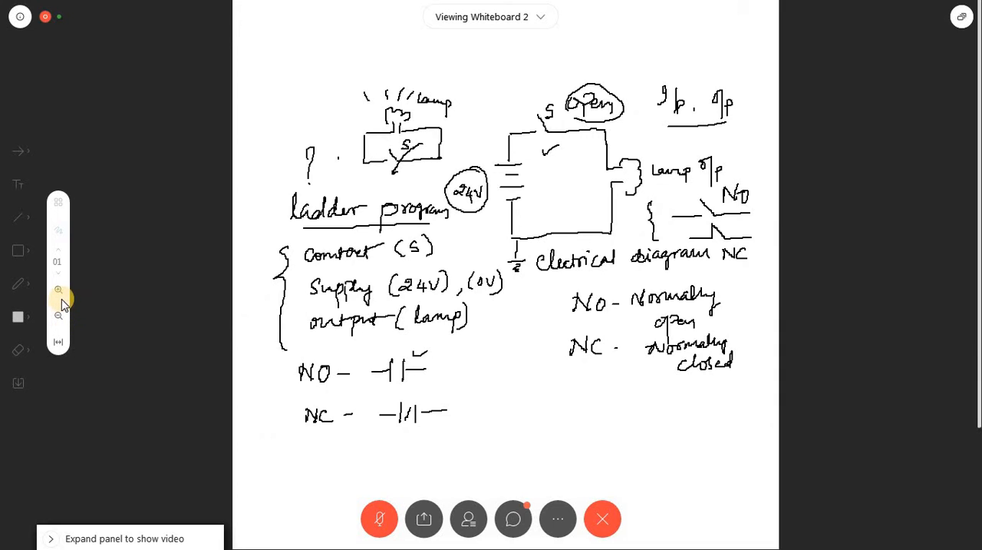
pyautogui.click(61, 291)
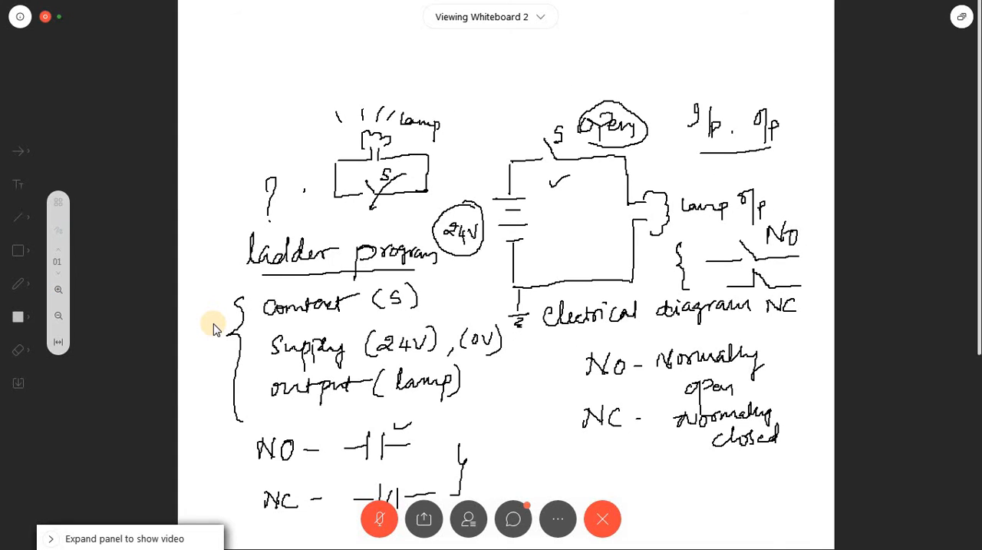
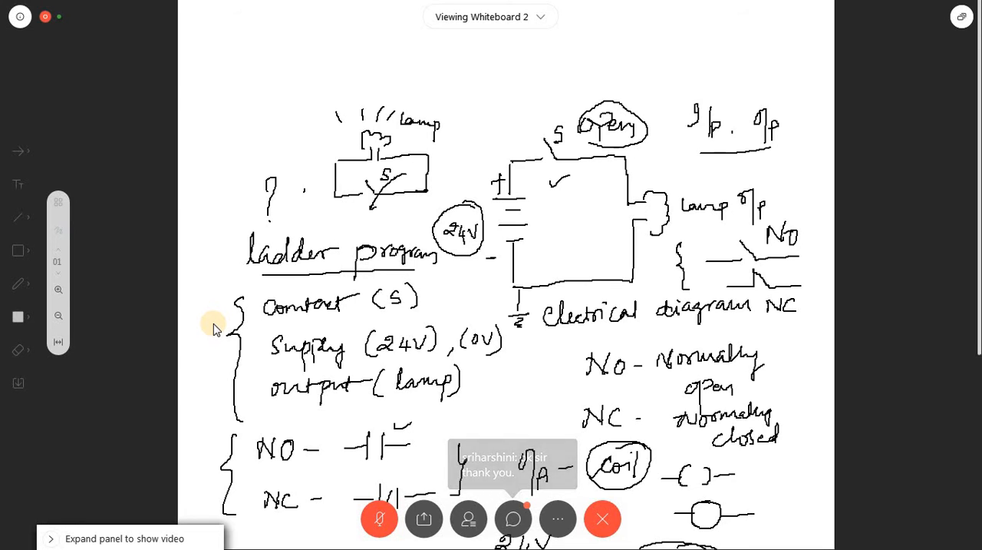
# Step: Zoom out the shared whiteboard to view the full page, from the lamp circuit down to the 24V–0V ladder sketch
pyautogui.click(58, 316)
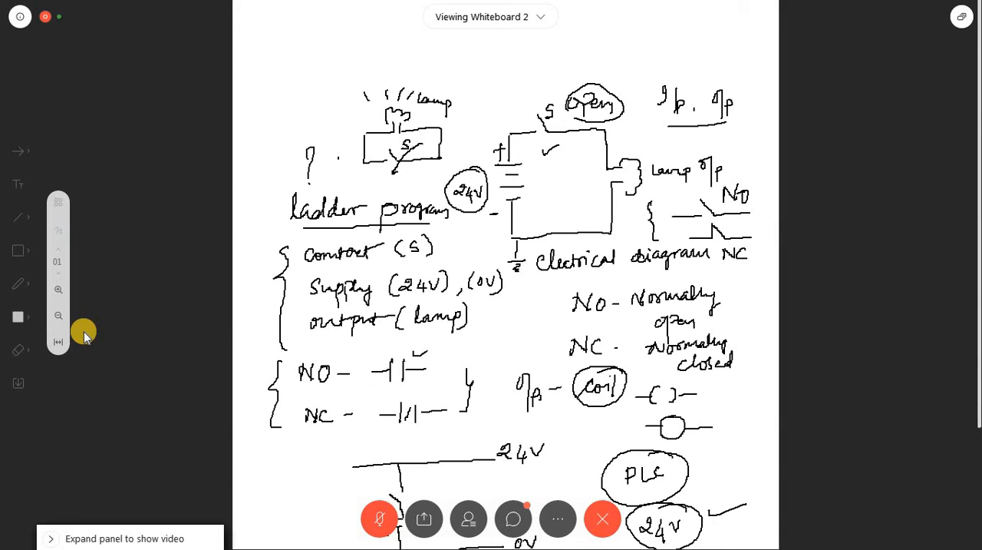
pyautogui.click(59, 314)
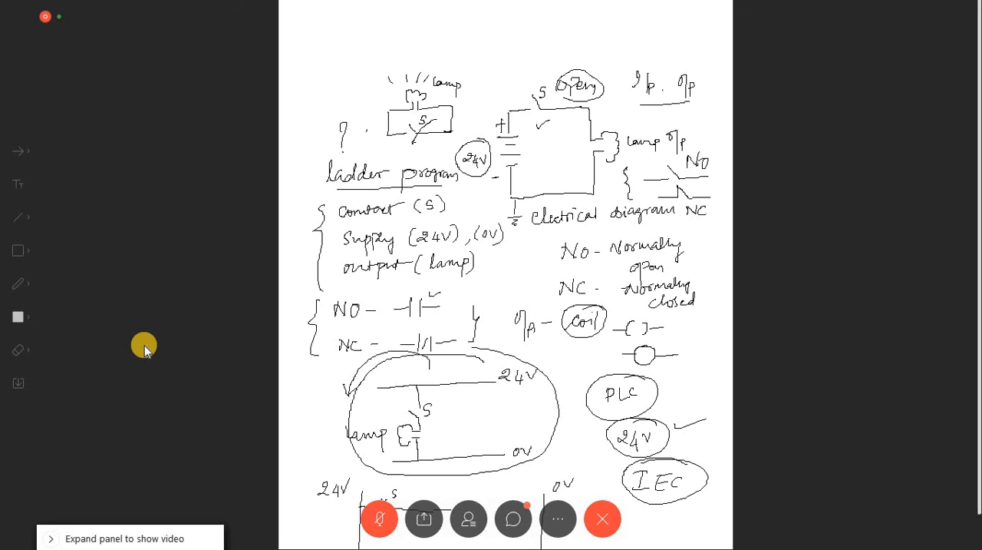
pyautogui.click(59, 317)
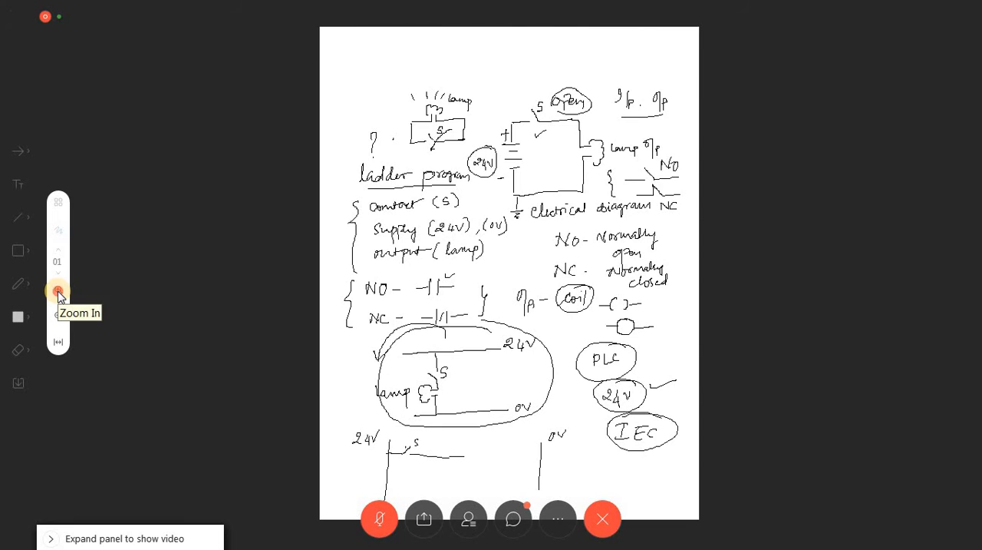
pyautogui.click(59, 293)
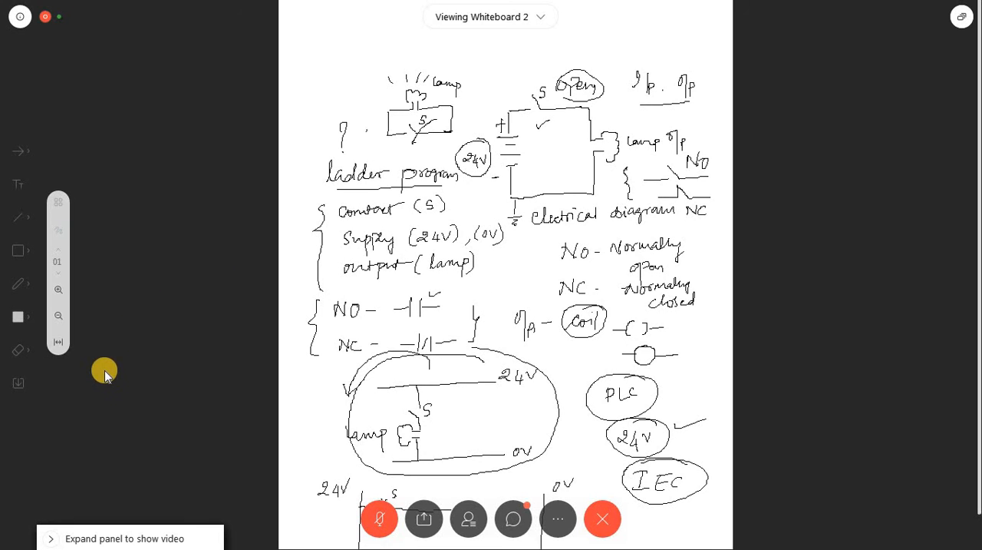
pyautogui.click(58, 315)
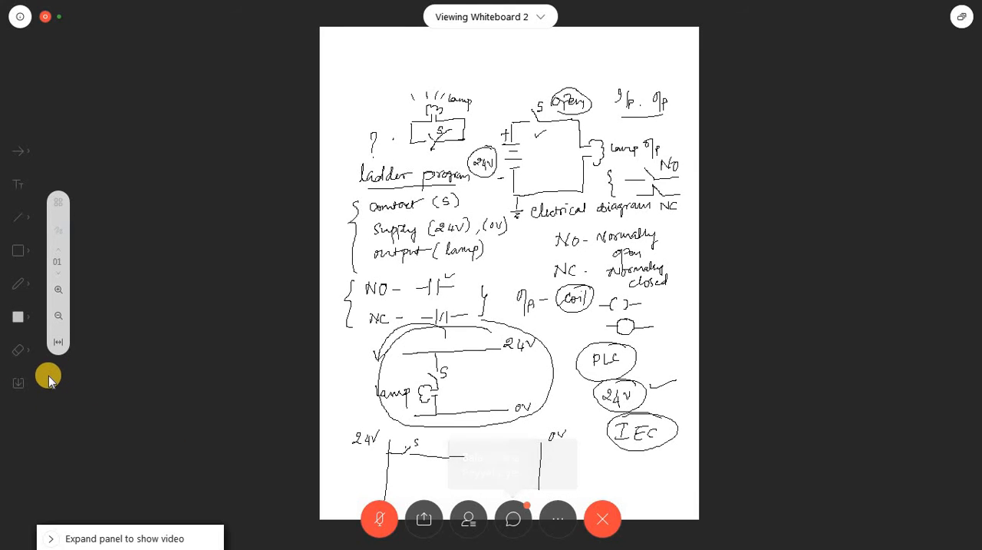
# Step: Try the whiteboard's fit-to-width view, then set a smaller zoom that keeps the entire page in sight
pyautogui.click(54, 341)
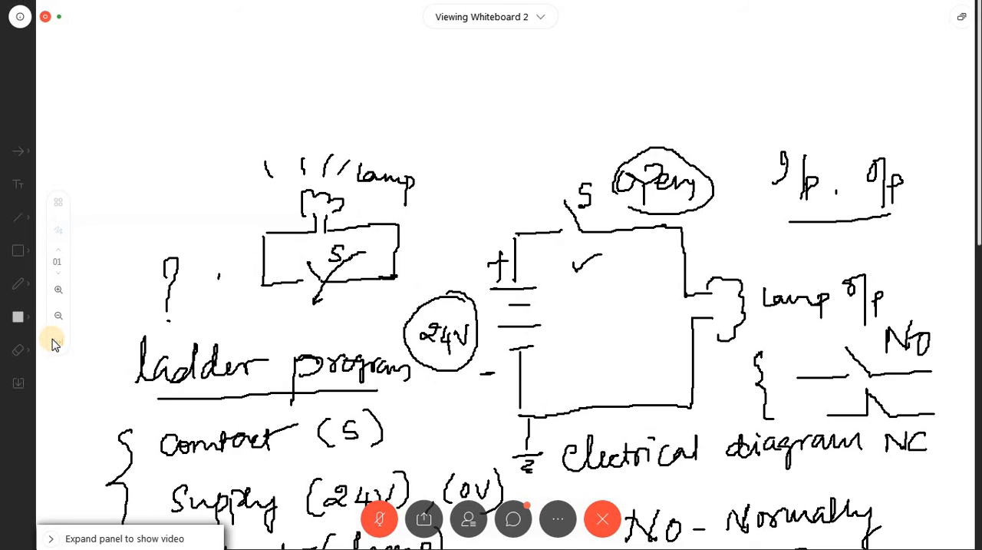
pyautogui.click(58, 316)
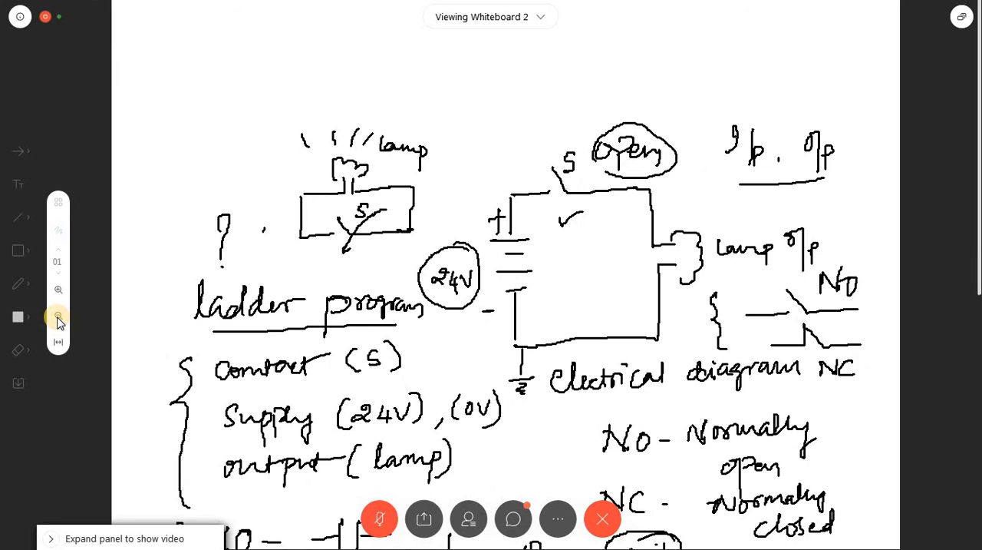
pyautogui.click(58, 317)
pyautogui.click(57, 317)
pyautogui.click(58, 317)
pyautogui.click(58, 317)
pyautogui.click(57, 317)
pyautogui.click(57, 317)
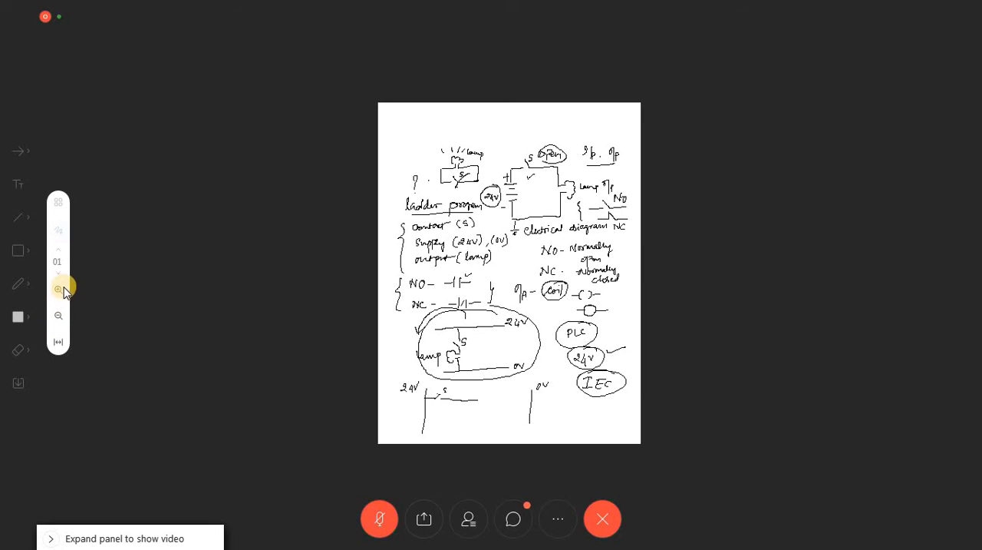
pyautogui.click(58, 290)
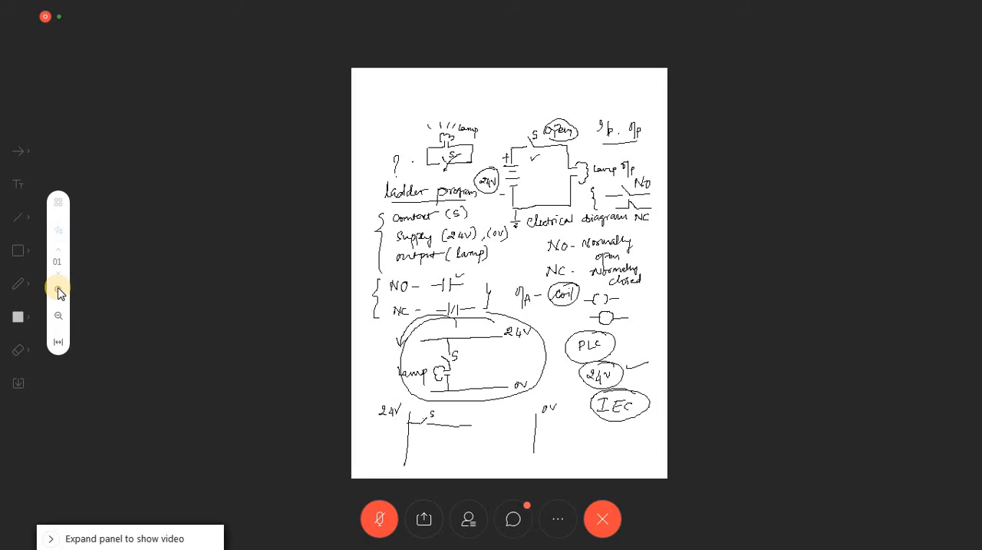
pyautogui.click(59, 289)
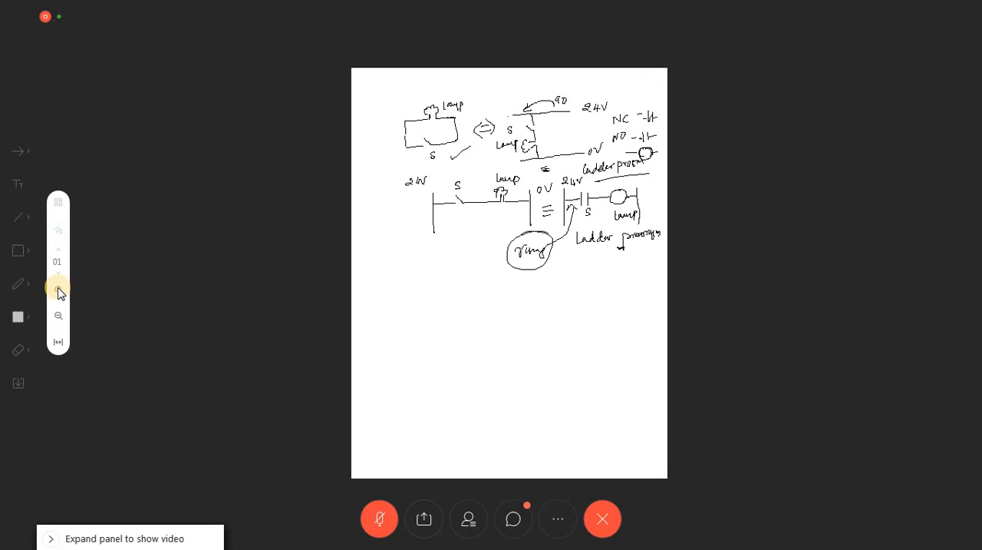
pyautogui.click(59, 289)
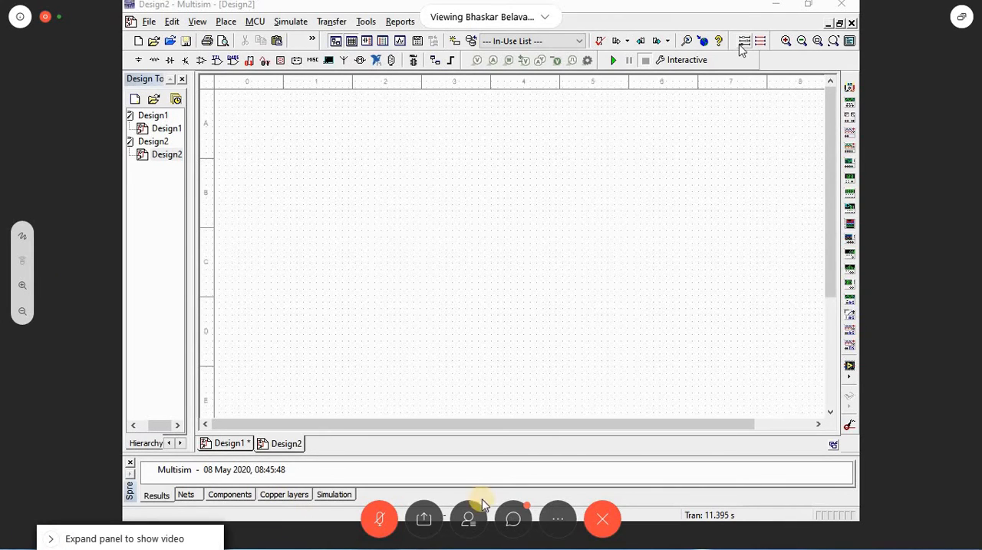
# Step: Send the chat reply "s\" to everyone in the meeting and close the chat
pyautogui.click(514, 519)
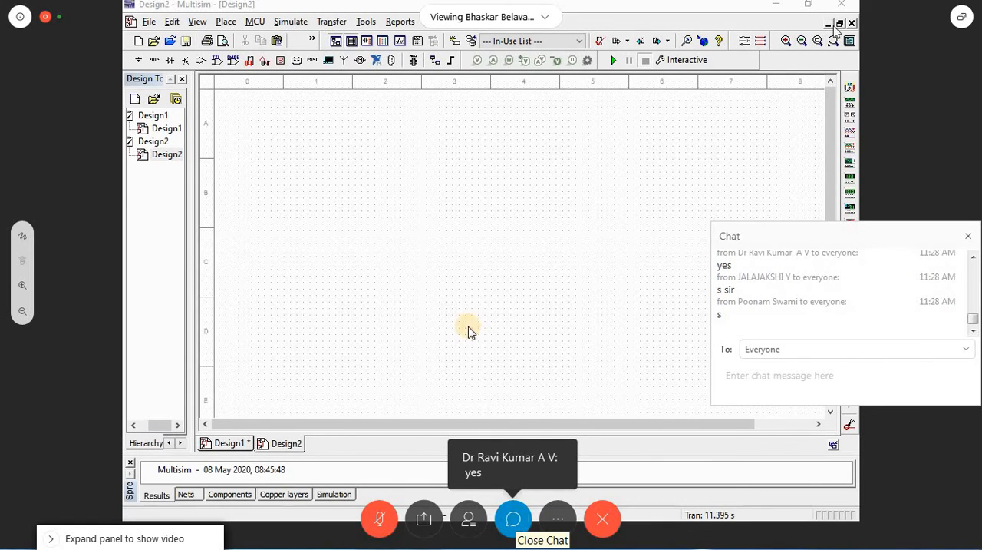
pyautogui.click(749, 388)
pyautogui.write('s\\')
pyautogui.press('Return')
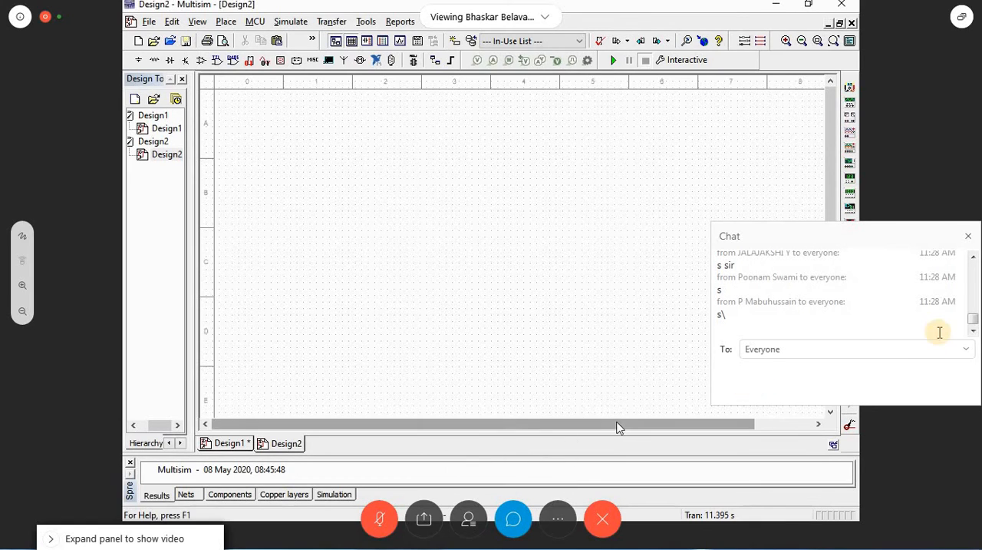
pyautogui.click(969, 236)
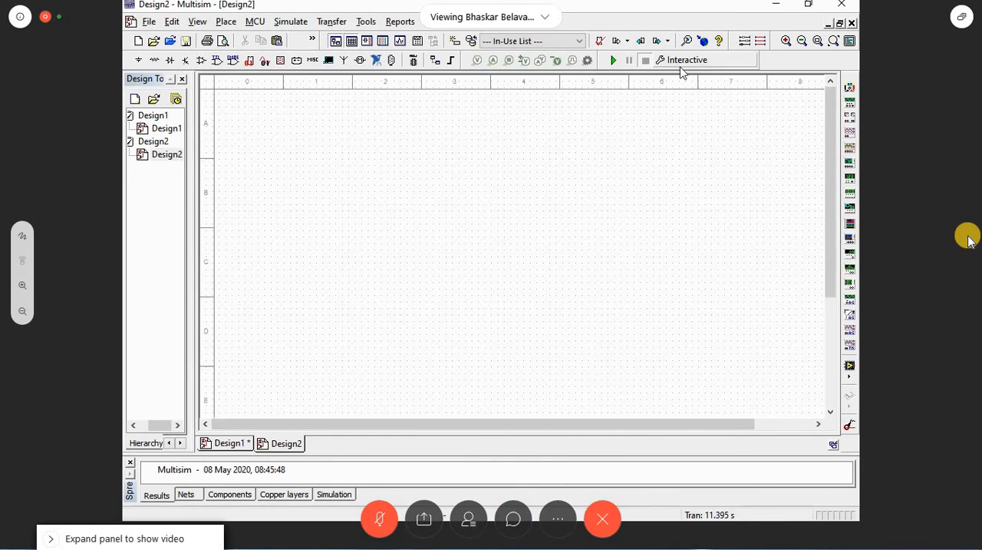
# Step: In Multisim, examine where the Place Ladder Rungs command and the Ladder diagram toolbar option are found
pyautogui.click(227, 22)
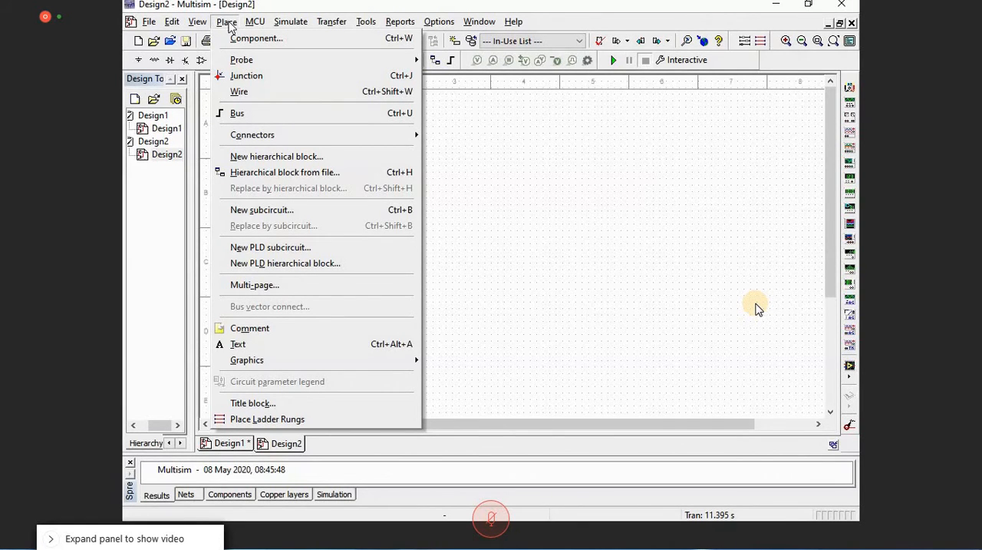
pyautogui.click(285, 420)
pyautogui.rightClick(779, 61)
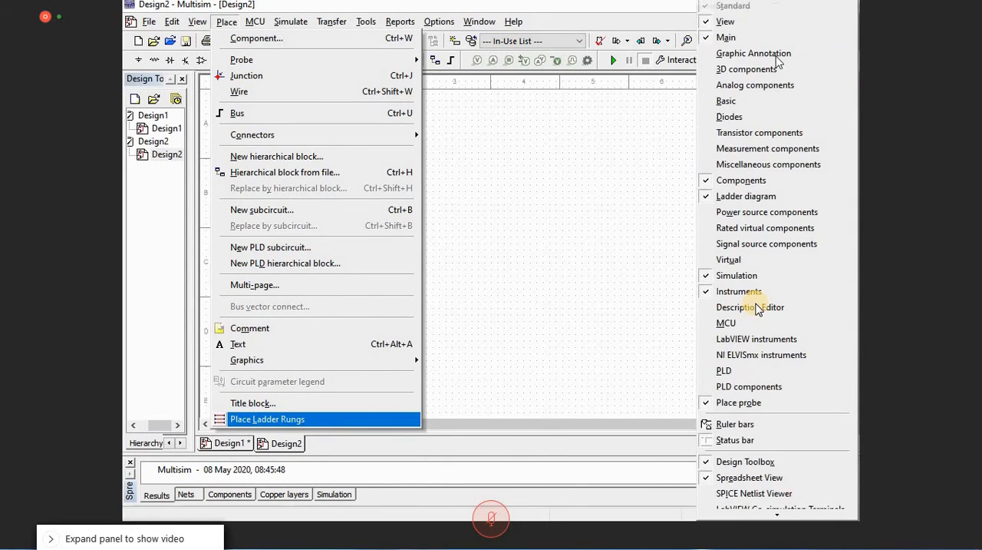
pyautogui.click(583, 173)
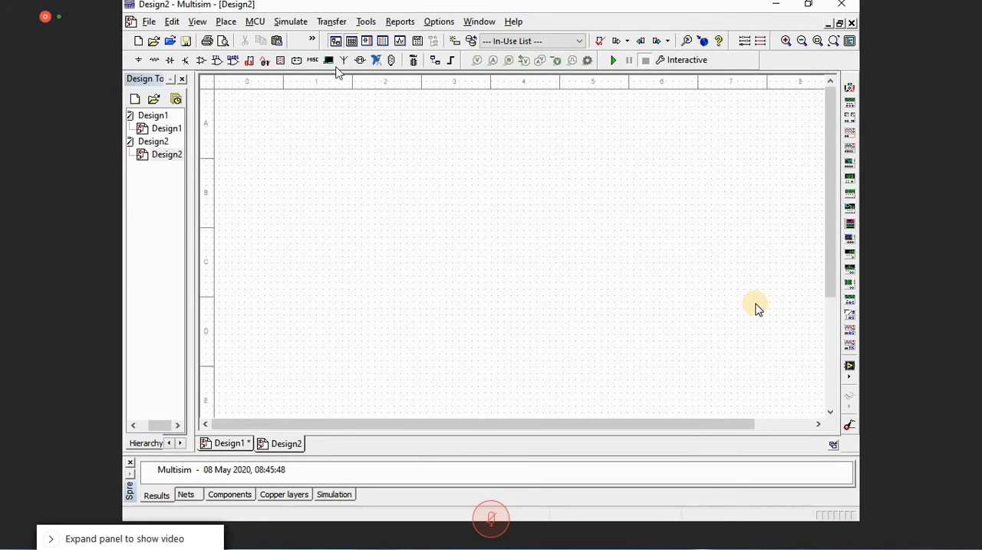
pyautogui.hotkey('alt', 'p')
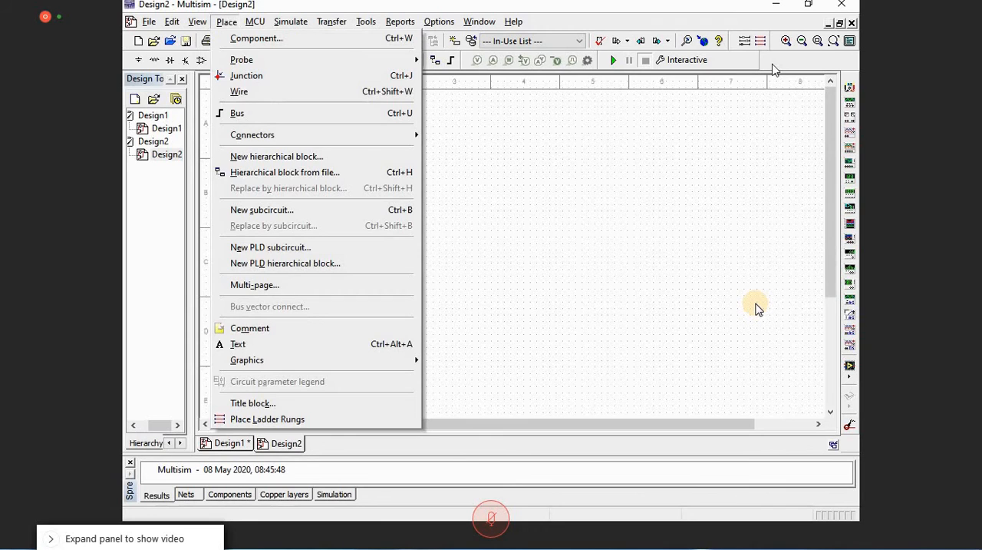
pyautogui.click(756, 304)
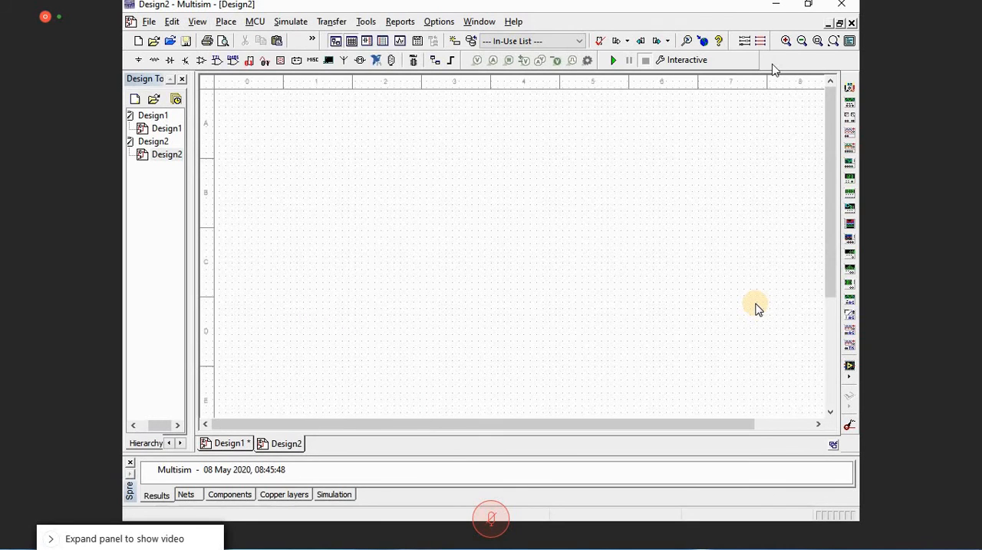
pyautogui.rightClick(773, 64)
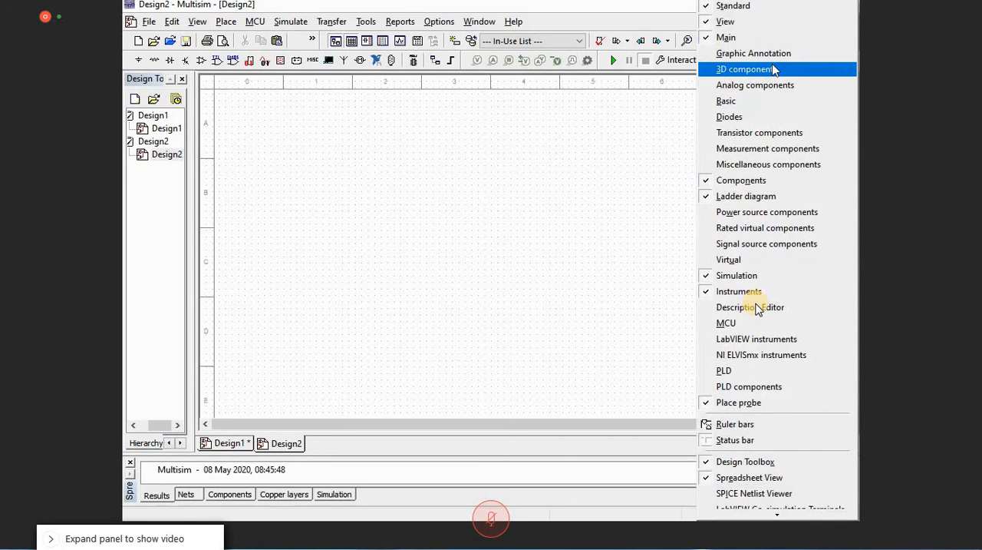
pyautogui.press('Escape')
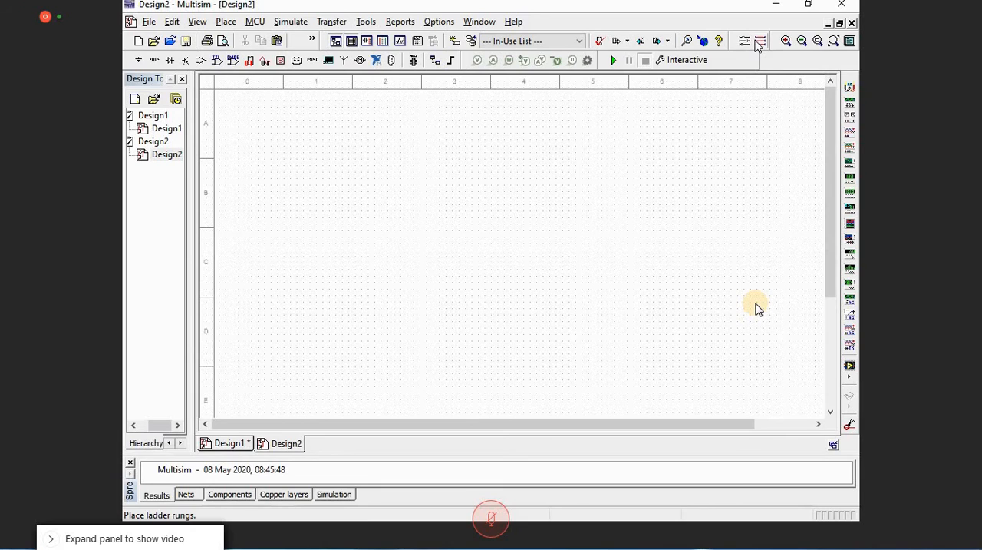
# Step: Place a single ladder rung across the upper part of the empty Design2 schematic
pyautogui.click(759, 43)
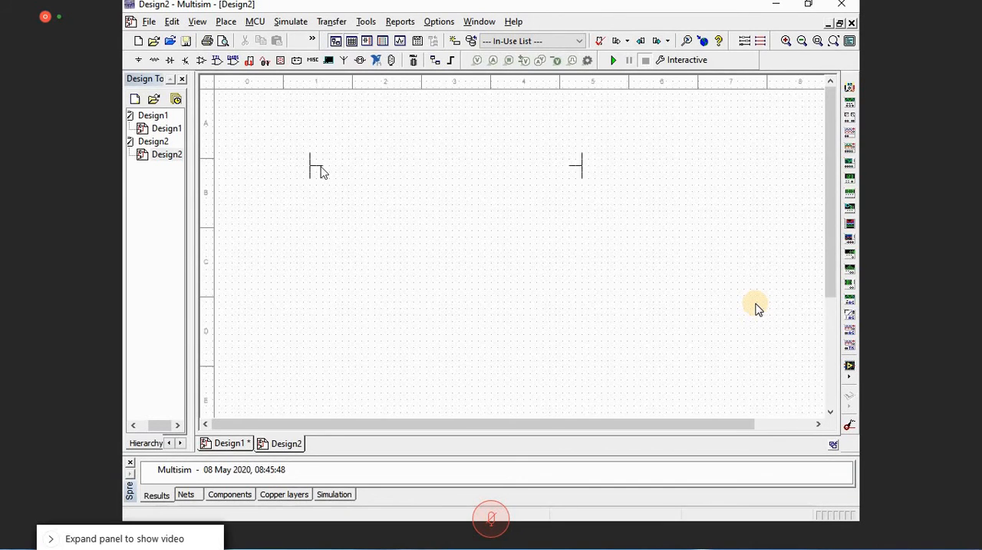
pyautogui.click(311, 158)
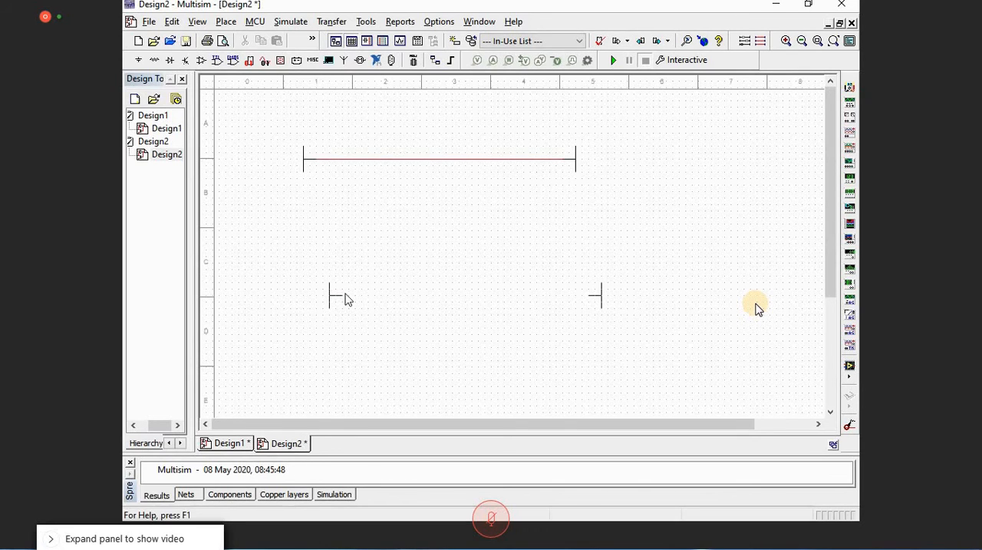
pyautogui.press('Escape')
# Step: Inspect the label, value and package settings of the rung's left L1 rail, and close them without changes
pyautogui.doubleClick(305, 165)
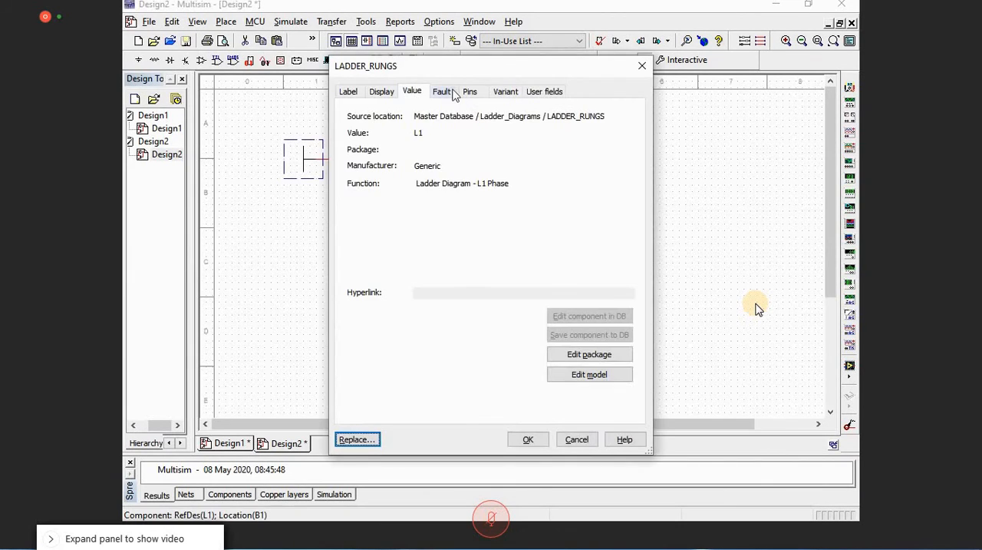
pyautogui.click(355, 94)
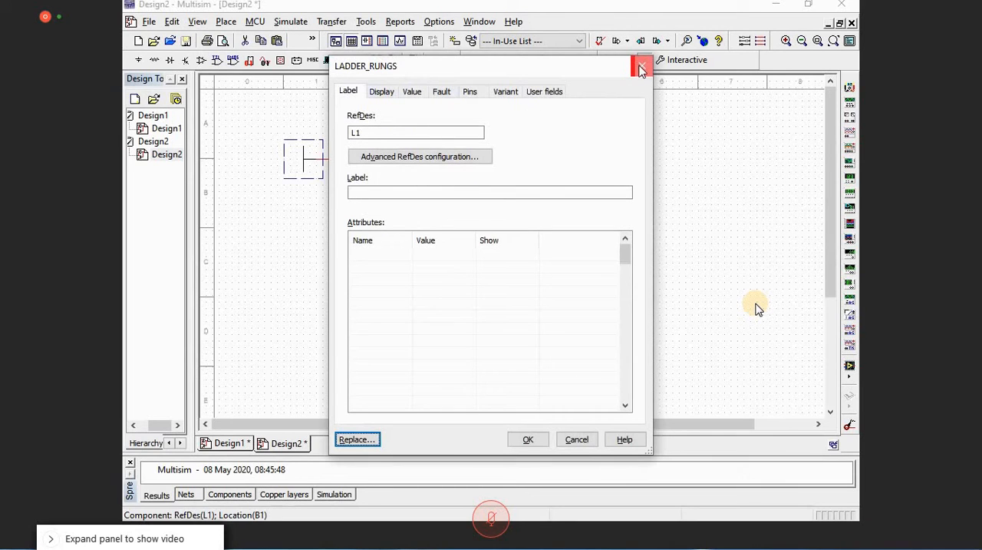
pyautogui.click(642, 69)
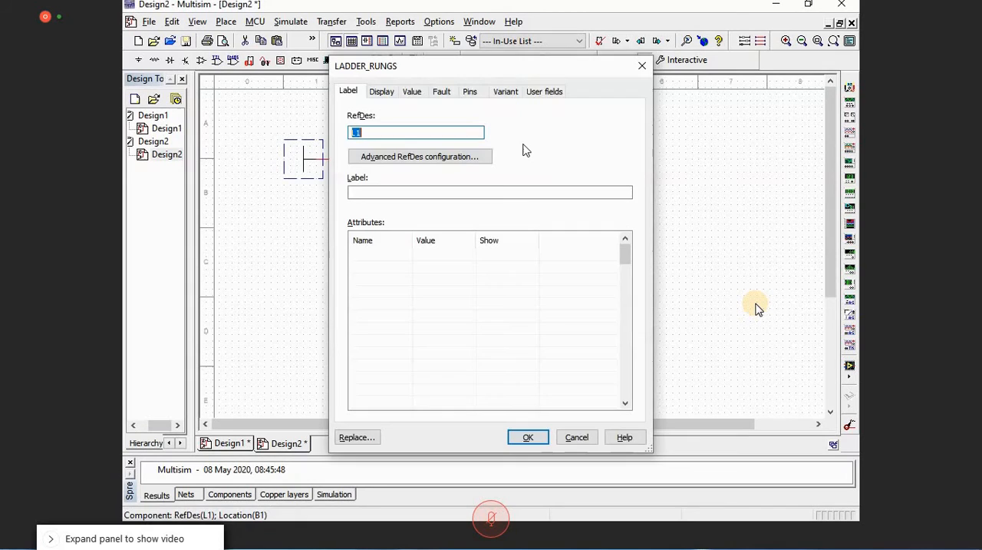
pyautogui.click(427, 161)
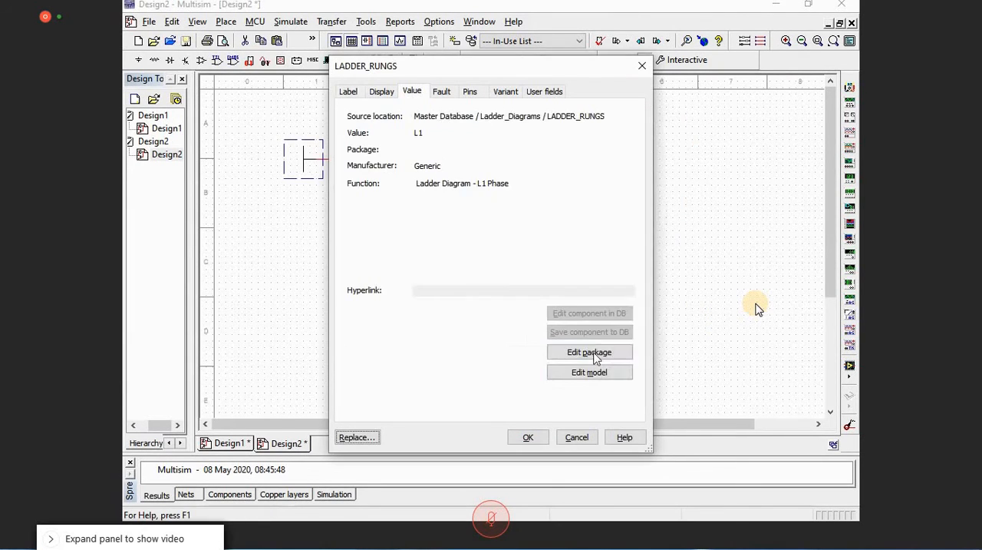
pyautogui.click(596, 355)
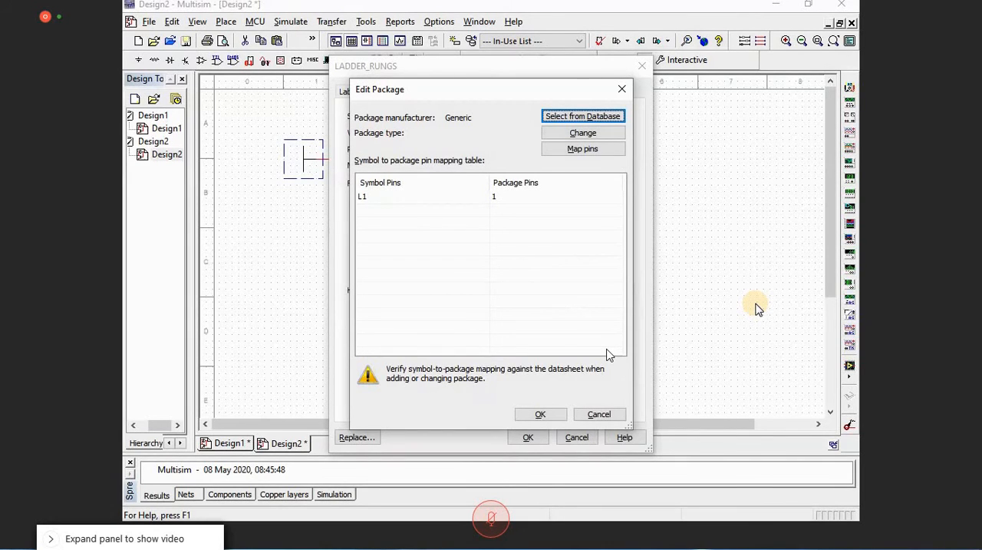
pyautogui.click(622, 89)
pyautogui.click(642, 67)
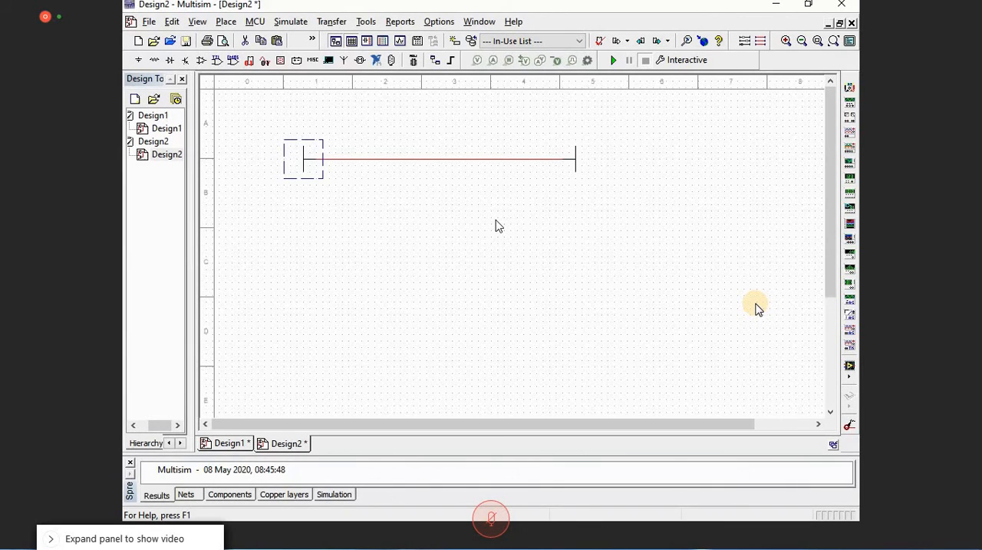
# Step: Insert an INPUT_CONTACT_NO from the LADDER_CONTACTS family into the rung and move it close to the left rail
pyautogui.click(746, 42)
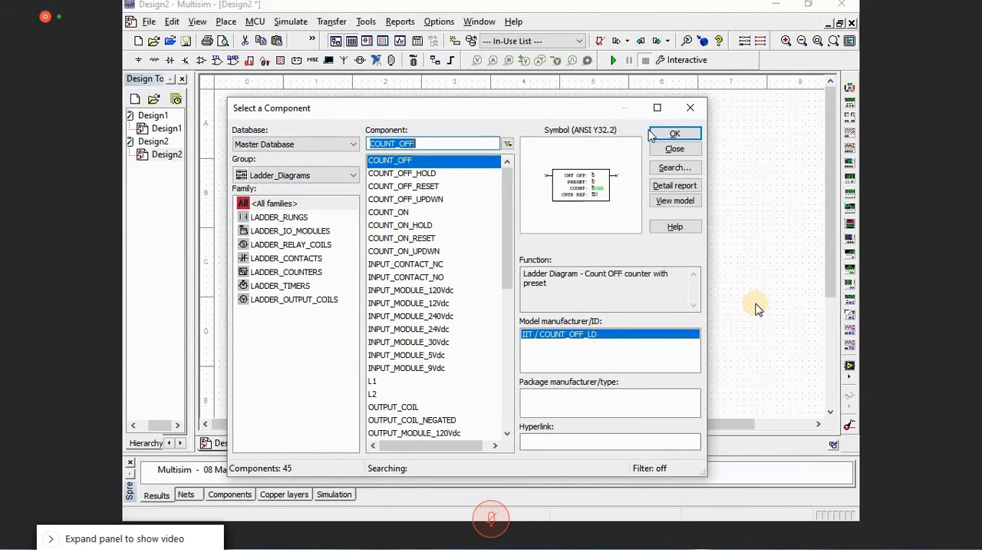
pyautogui.click(308, 259)
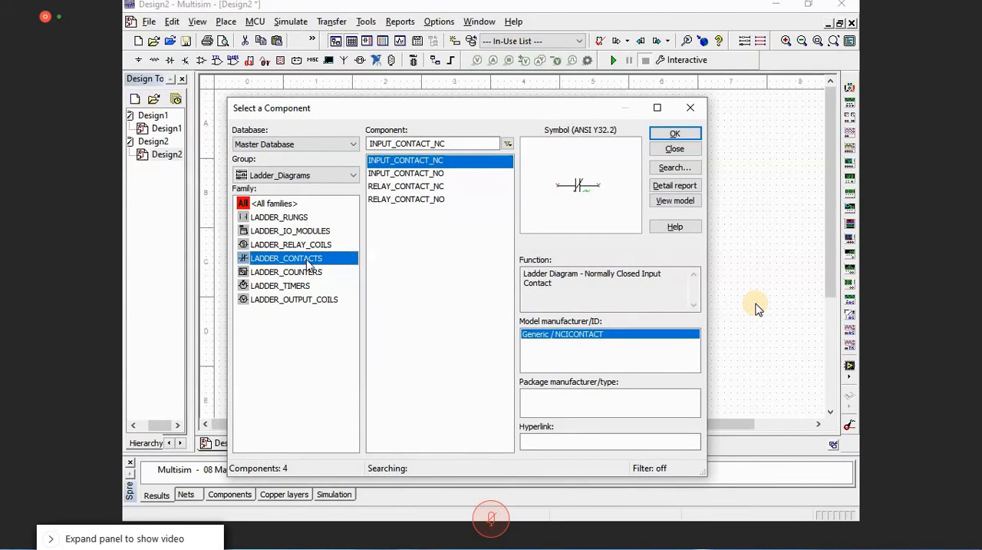
pyautogui.click(405, 173)
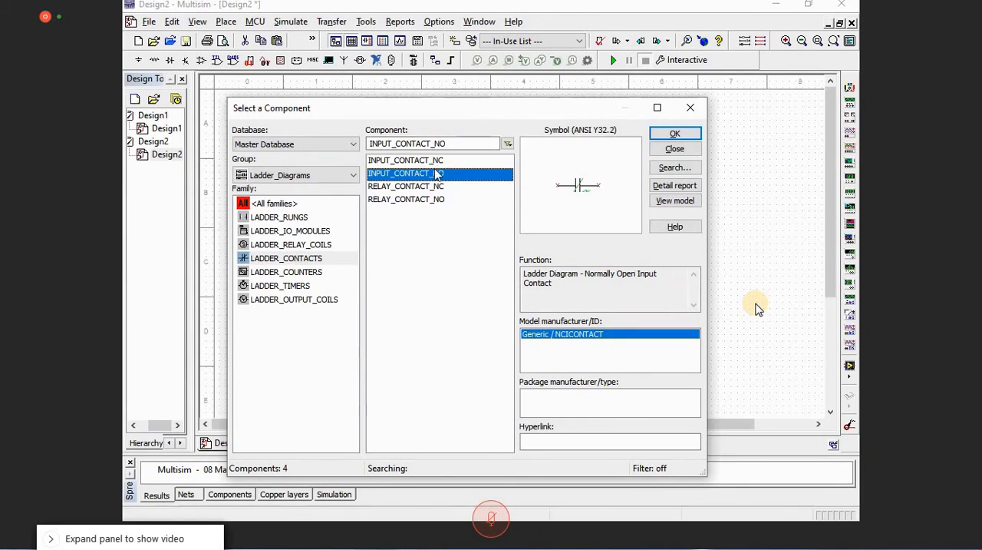
pyautogui.click(671, 134)
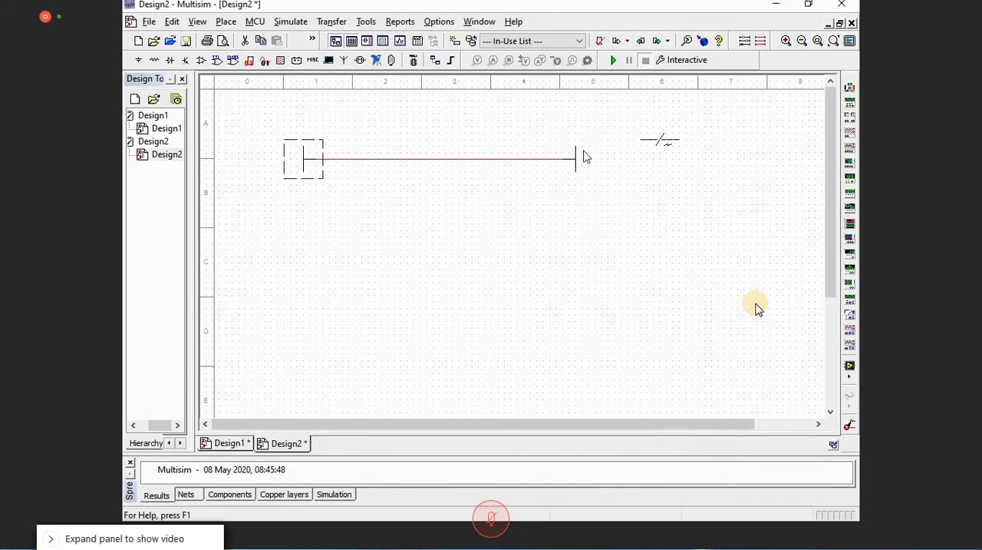
pyautogui.click(368, 158)
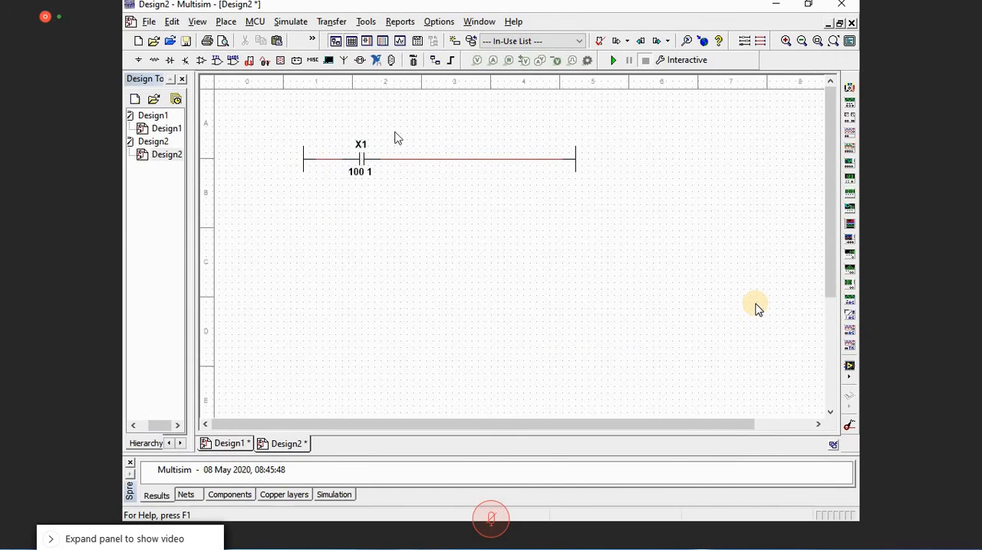
pyautogui.moveTo(362, 175); pyautogui.dragTo(345, 167)
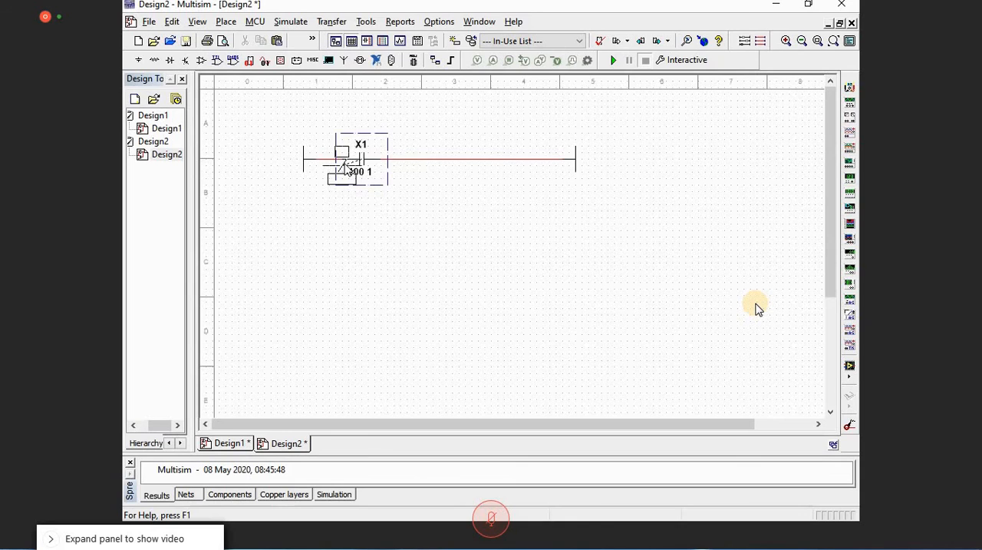
pyautogui.moveTo(345, 167); pyautogui.dragTo(338, 170)
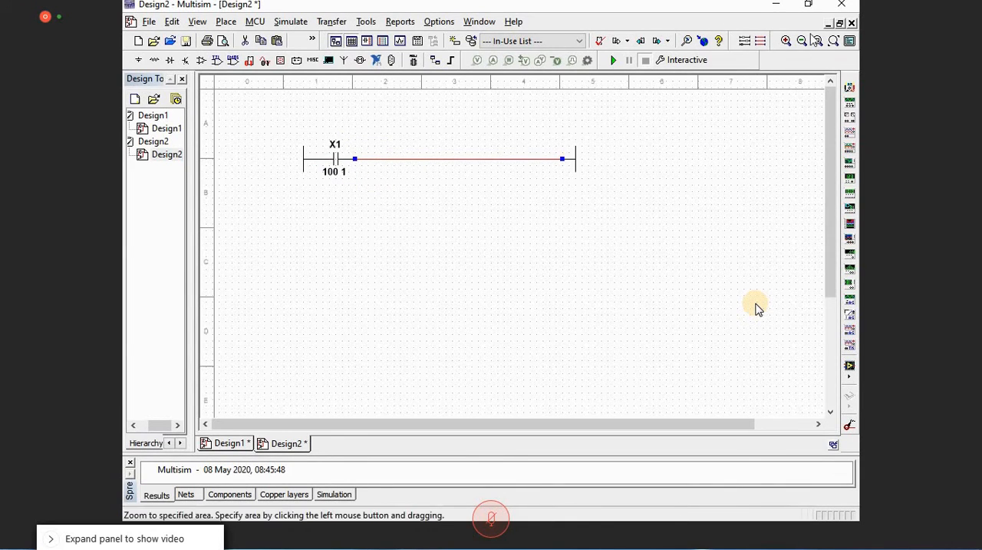
# Step: Look through the Master Database component groups and families for a lamp for the rung
pyautogui.click(761, 41)
pyautogui.click(326, 176)
pyautogui.click(327, 185)
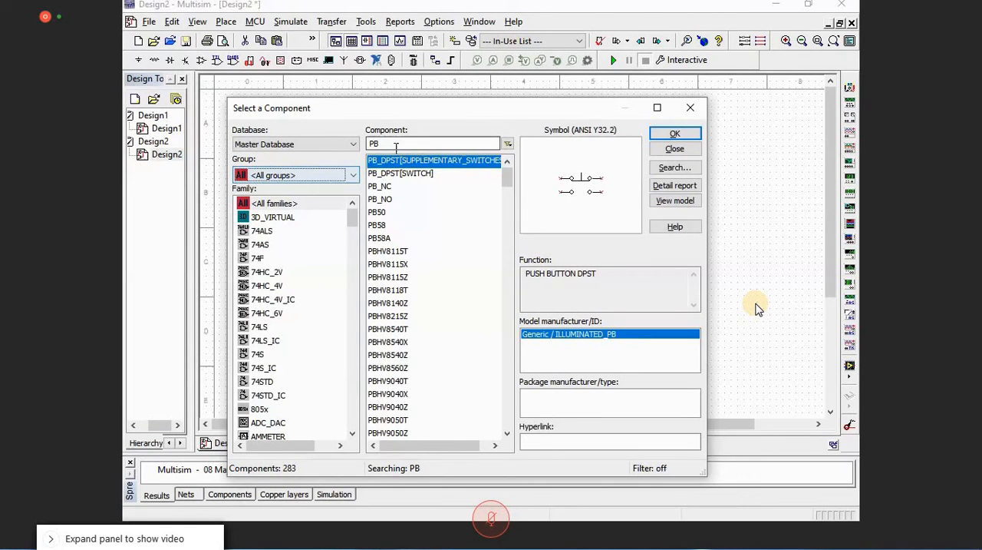
pyautogui.click(281, 176)
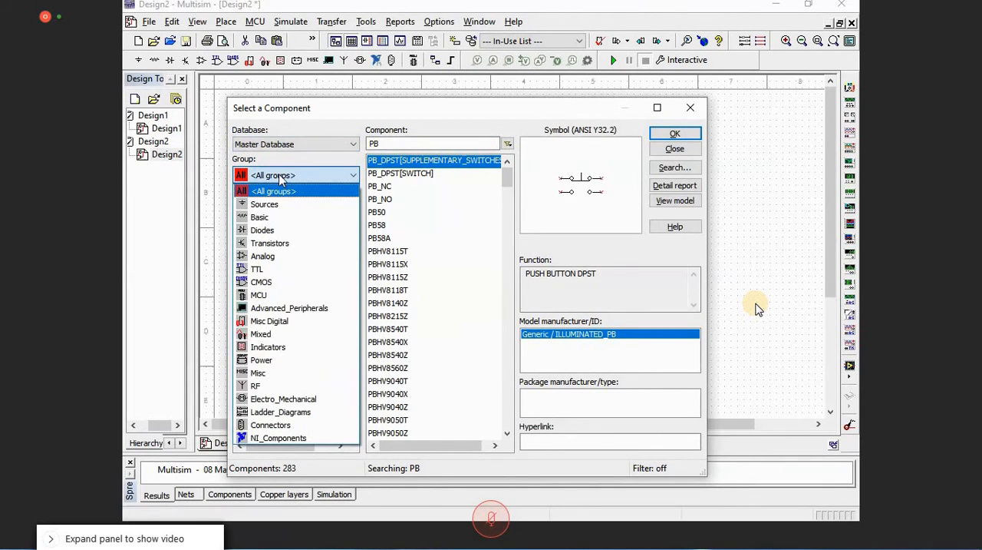
pyautogui.click(281, 176)
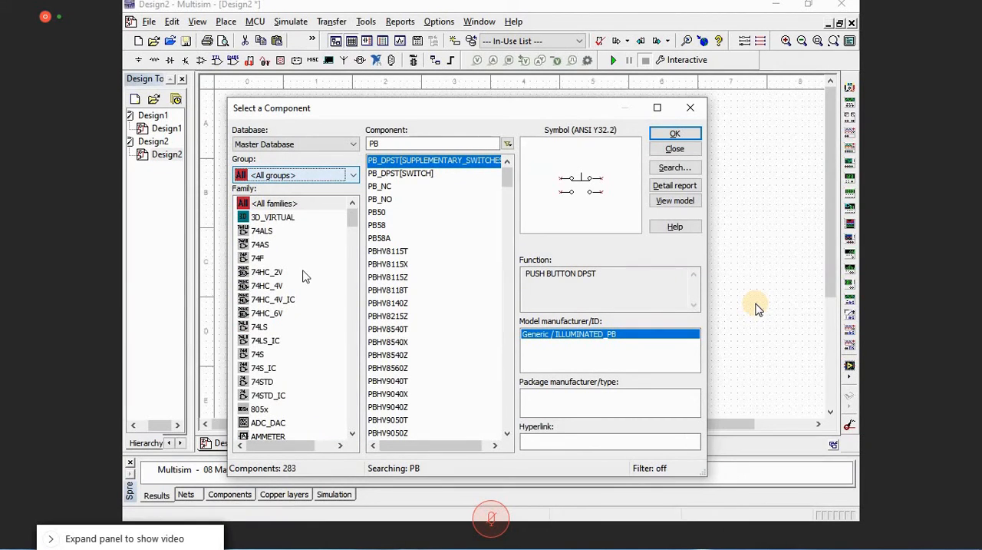
pyautogui.click(298, 175)
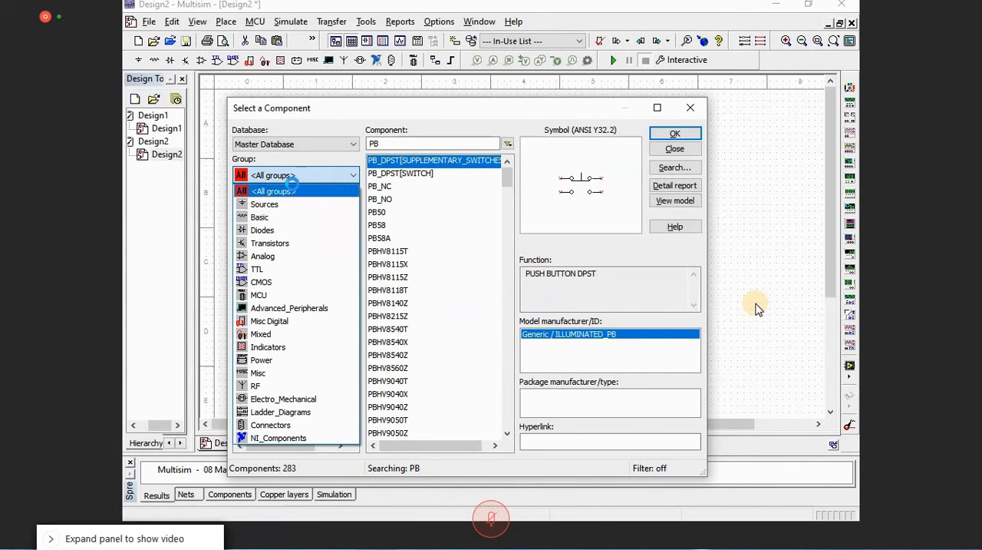
pyautogui.click(292, 186)
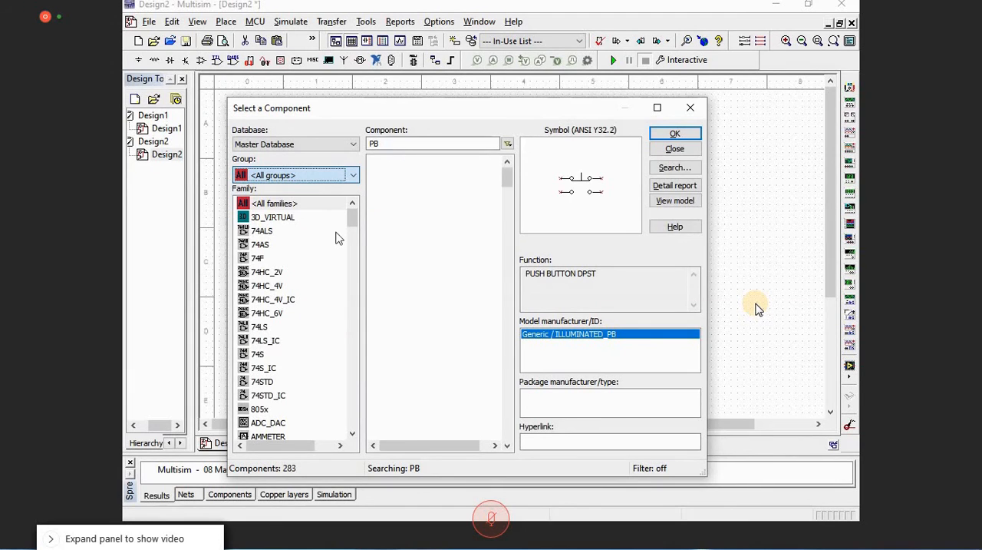
pyautogui.scroll(-14, 302, 338)
pyautogui.scroll(-4, 282, 401)
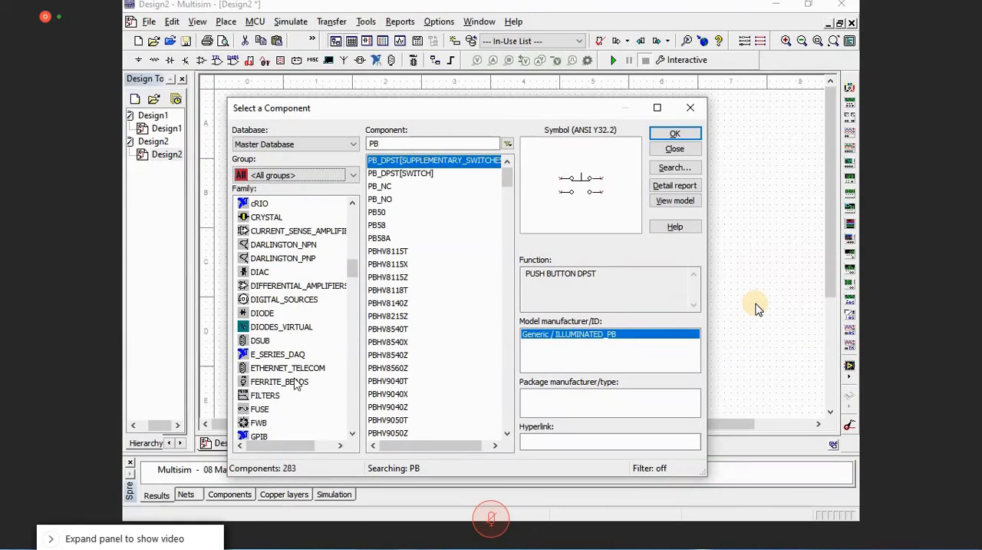
pyautogui.scroll(-5, 288, 287)
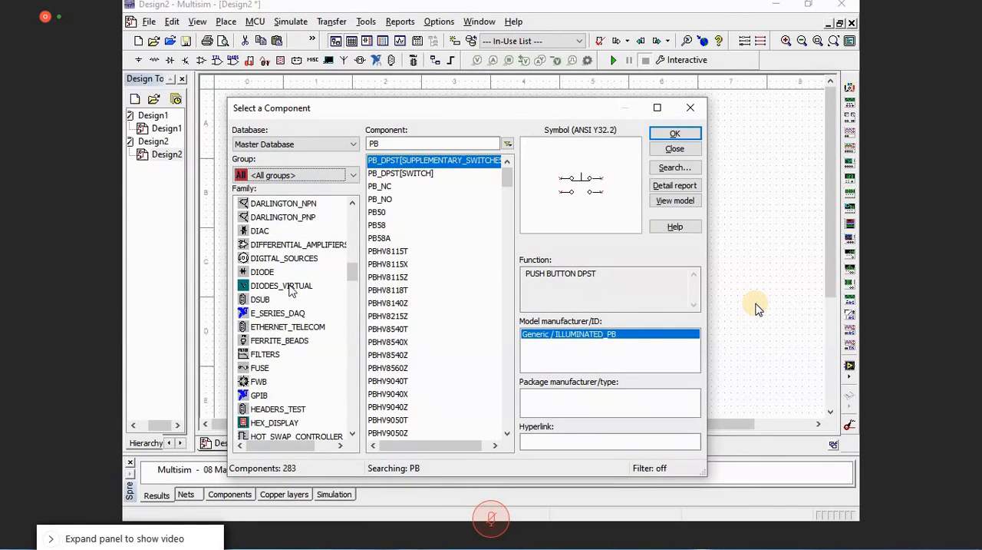
pyautogui.moveTo(352, 285); pyautogui.dragTo(353, 303)
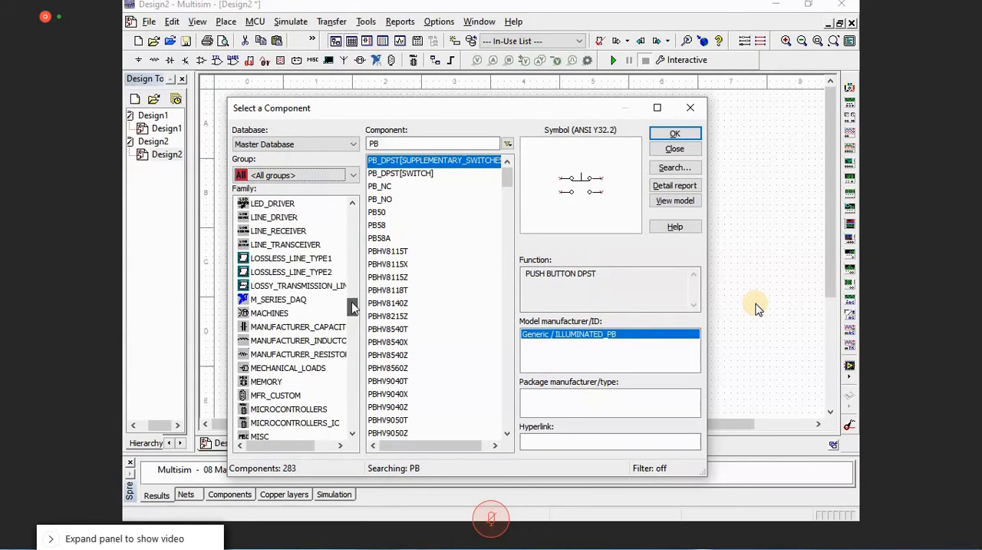
# Step: Search all component groups for lamp and look through the neighbouring entries of the family list
pyautogui.click(384, 144)
pyautogui.press('BackSpace')
pyautogui.press('BackSpace')
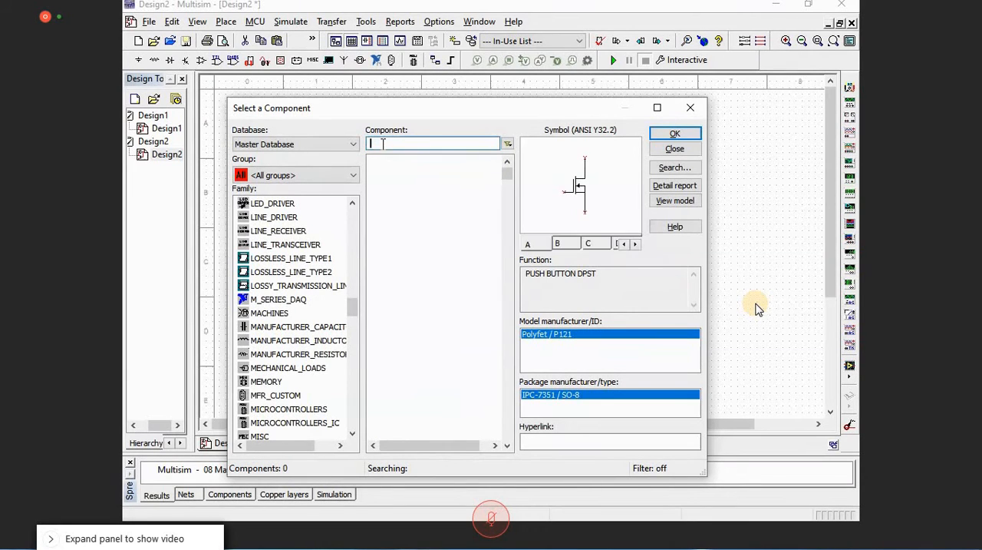
pyautogui.write('lamp')
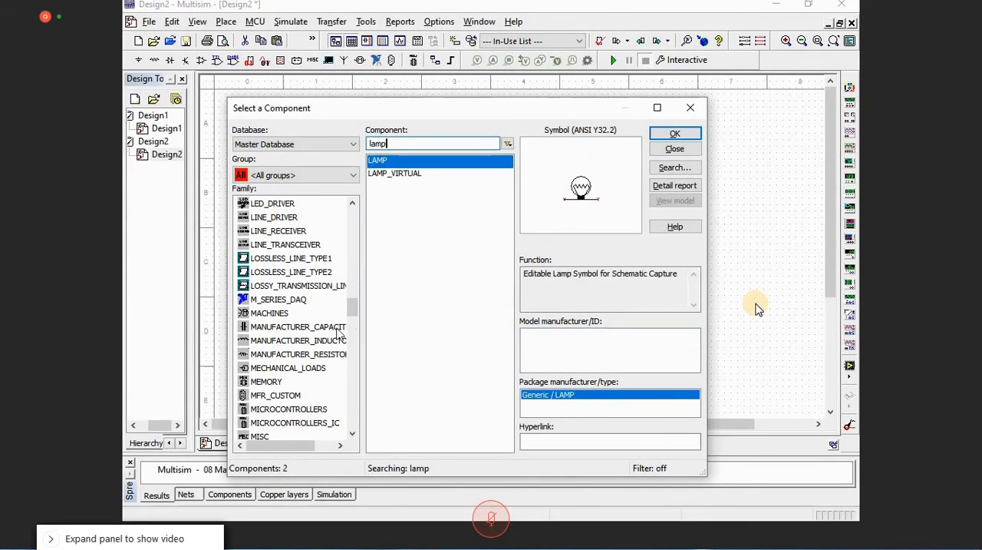
pyautogui.moveTo(355, 312); pyautogui.dragTo(355, 309)
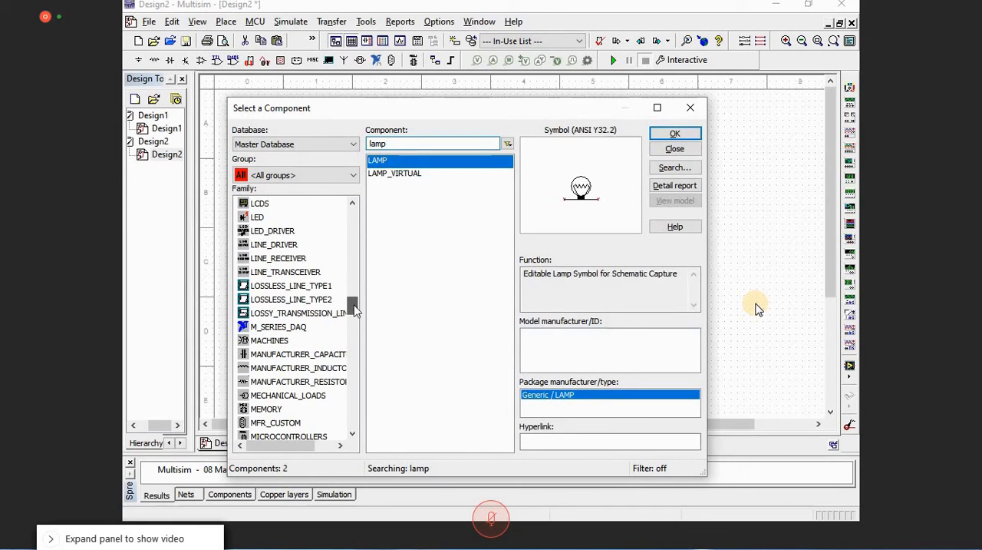
pyautogui.moveTo(355, 309); pyautogui.dragTo(361, 285)
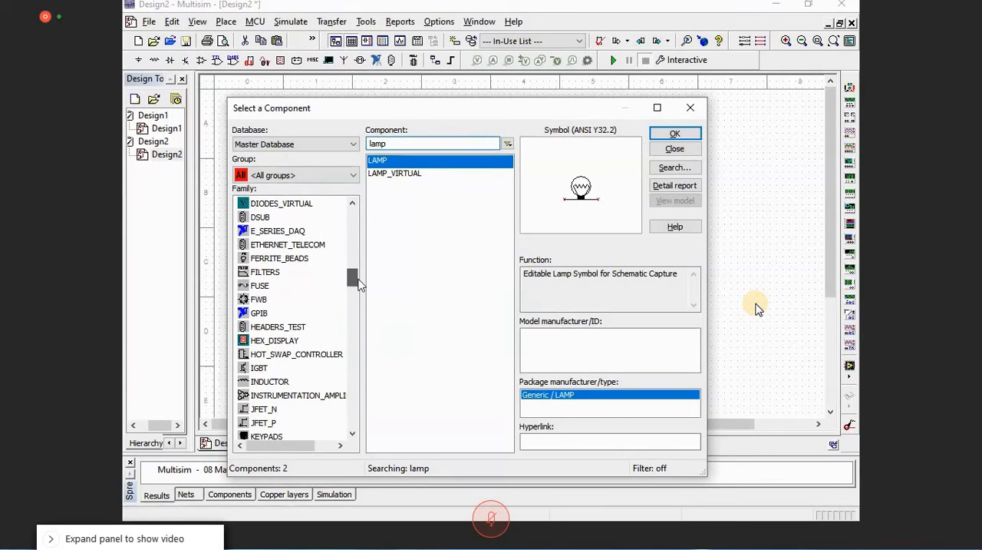
# Step: Place a 28V_7.5W lamp from the Indicators group on the rung near the right rail
pyautogui.click(351, 175)
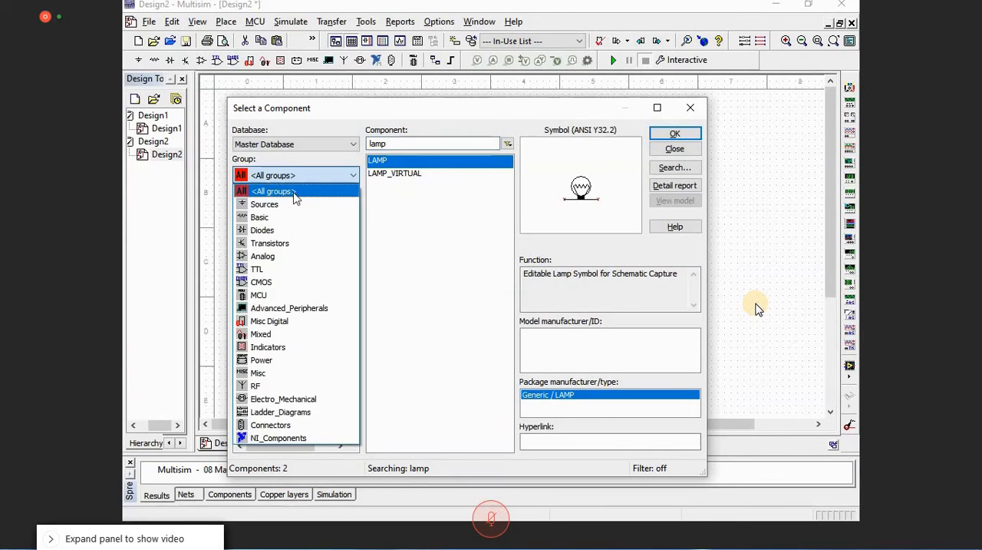
pyautogui.click(313, 350)
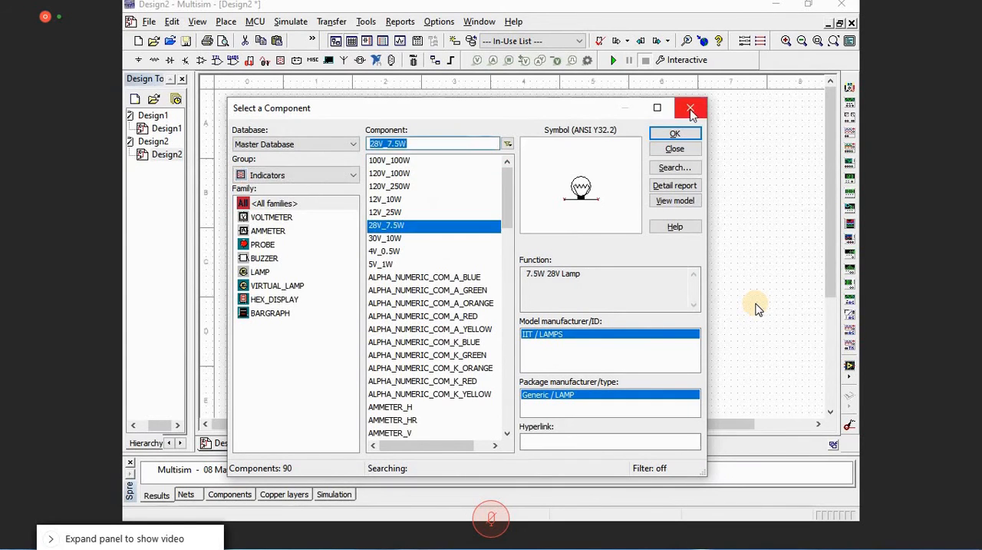
pyautogui.doubleClick(393, 230)
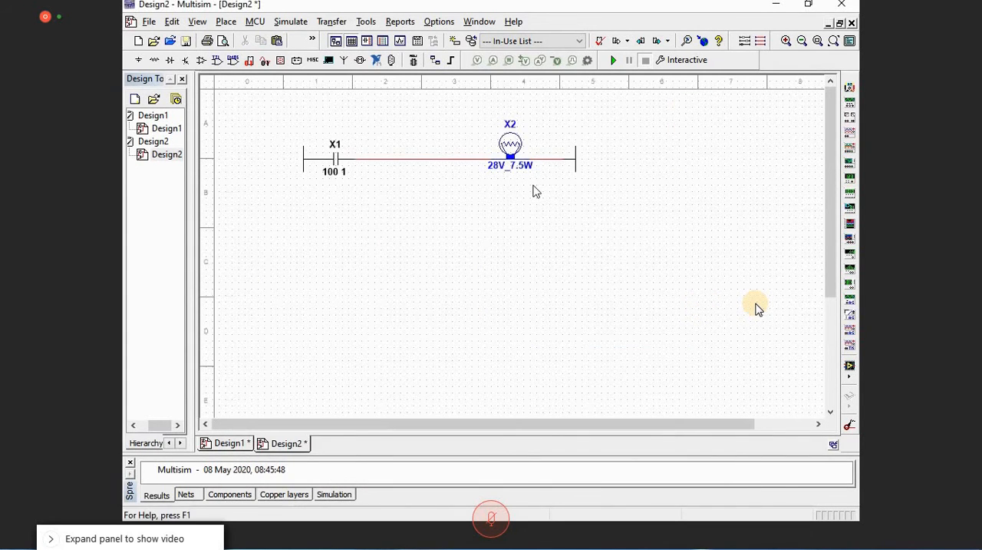
# Step: Run the simulation of the rung, try to operate contact X1, and stop the simulation
pyautogui.click(614, 61)
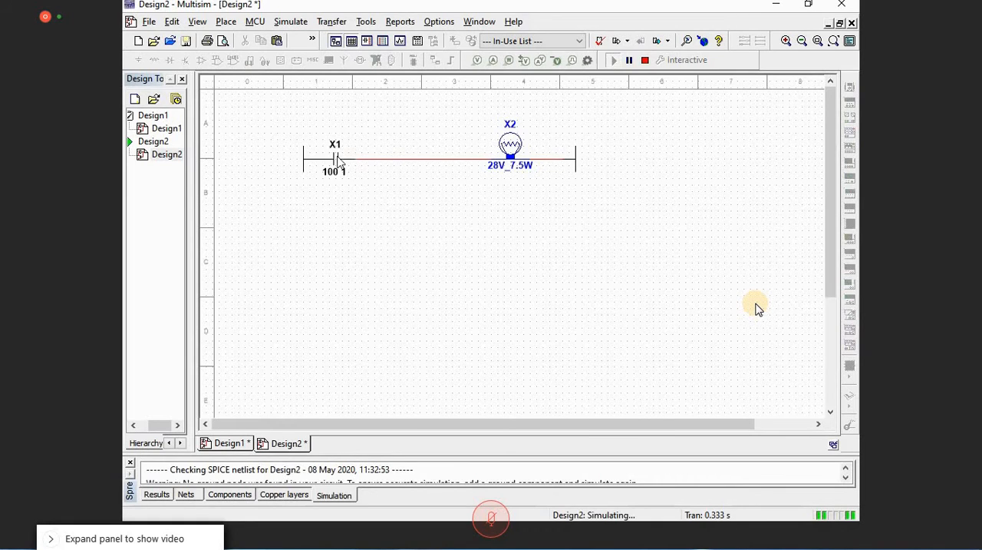
pyautogui.click(336, 164)
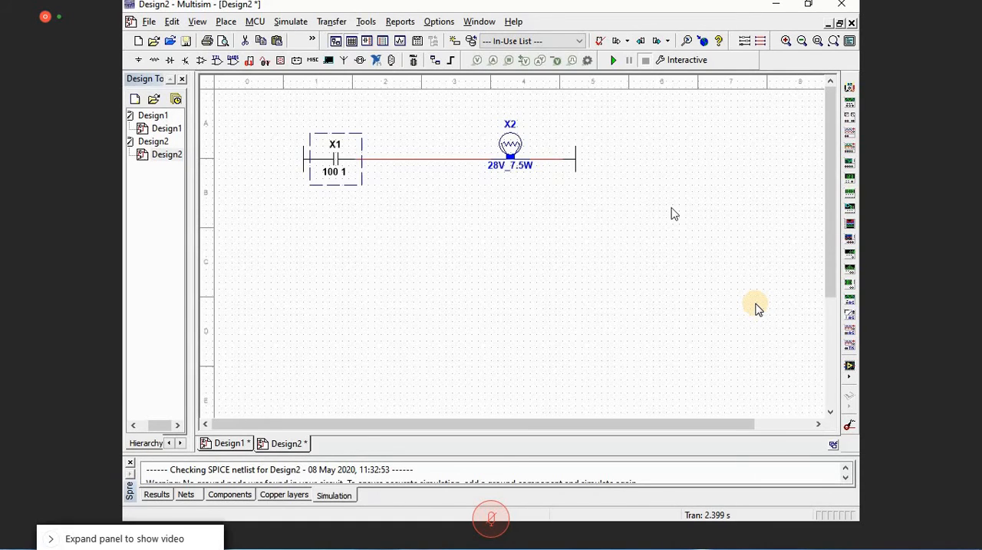
# Step: Insert an INPUT_MODULE_24Vdc from the LADDER_IO_MODULES family into the free area beyond the rung's right rail
pyautogui.hotkey('ctrl', 'w')
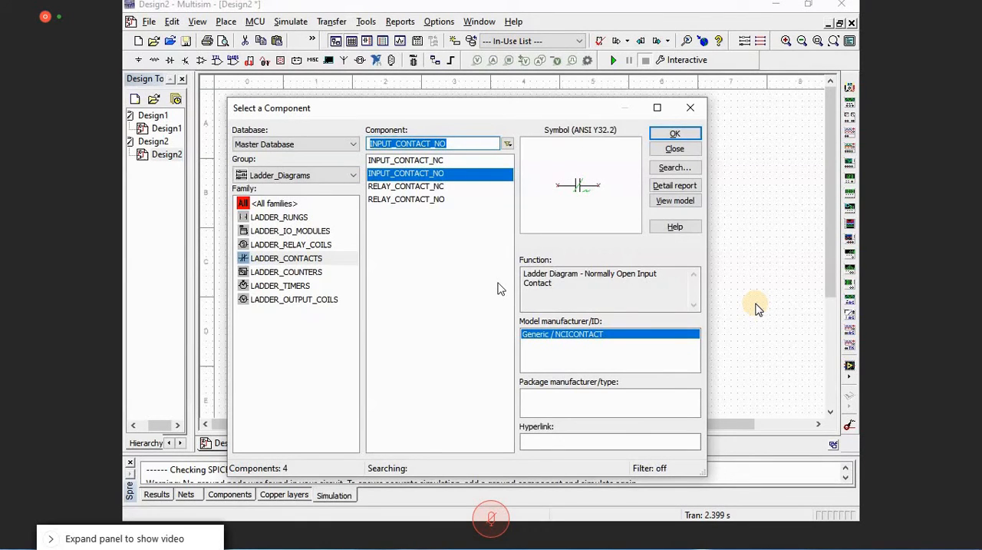
pyautogui.click(309, 233)
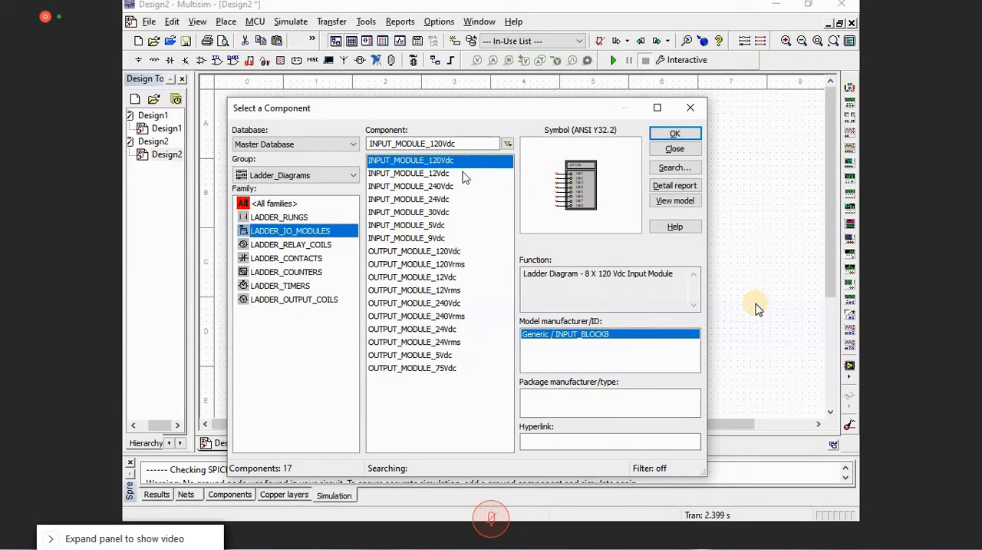
pyautogui.click(443, 201)
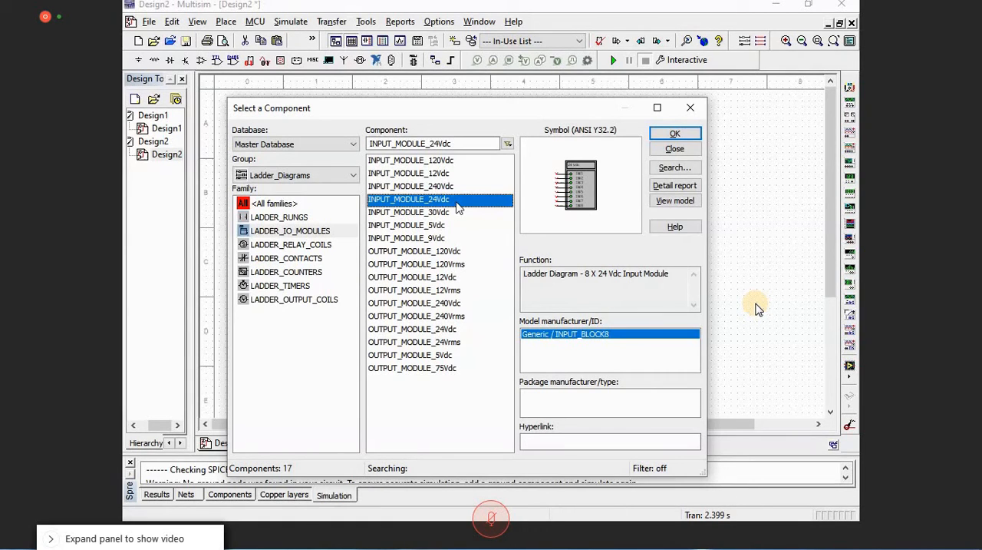
pyautogui.doubleClick(458, 199)
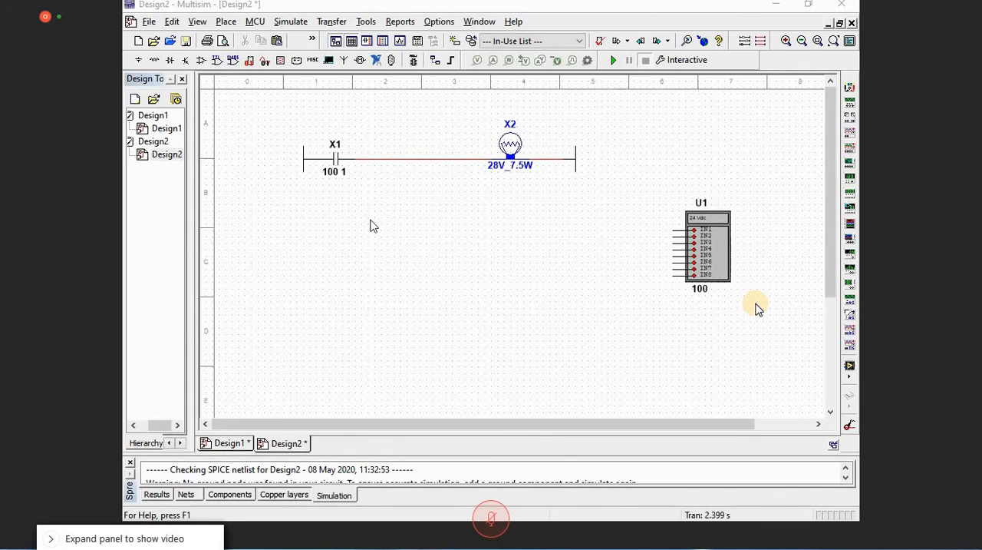
pyautogui.click(702, 291)
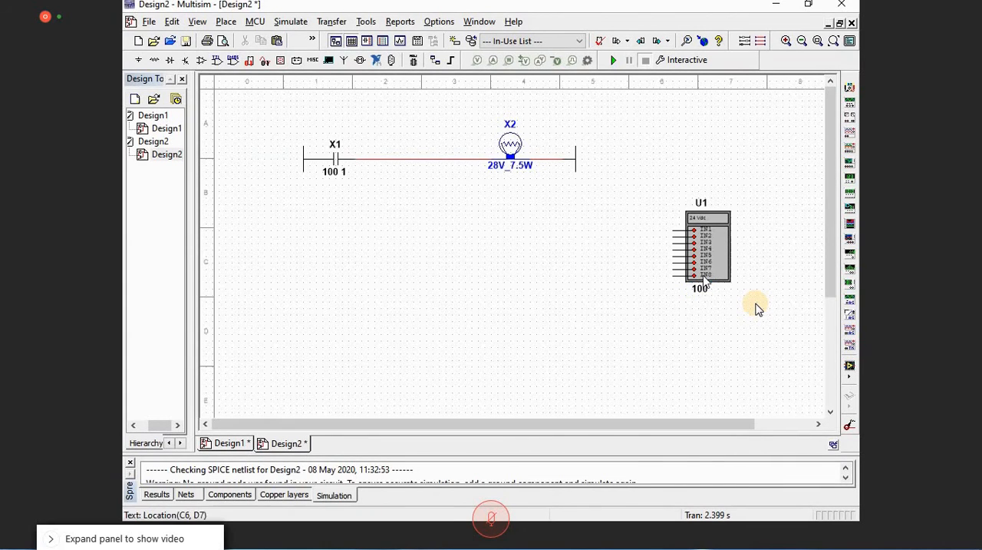
pyautogui.click(702, 275)
pyautogui.moveTo(334, 180); pyautogui.dragTo(336, 193)
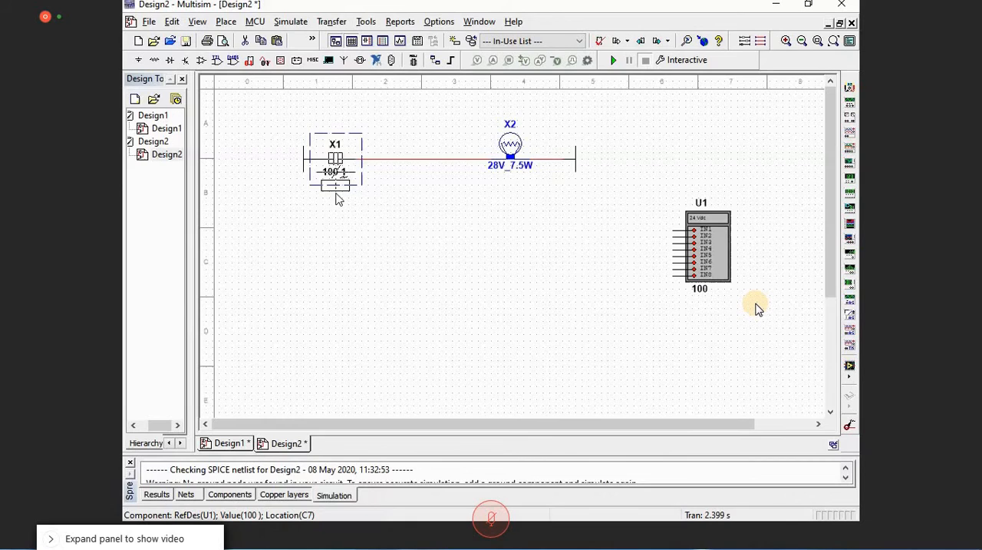
pyautogui.moveTo(339, 198); pyautogui.dragTo(339, 196)
pyautogui.hotkey('ctrl', 'z')
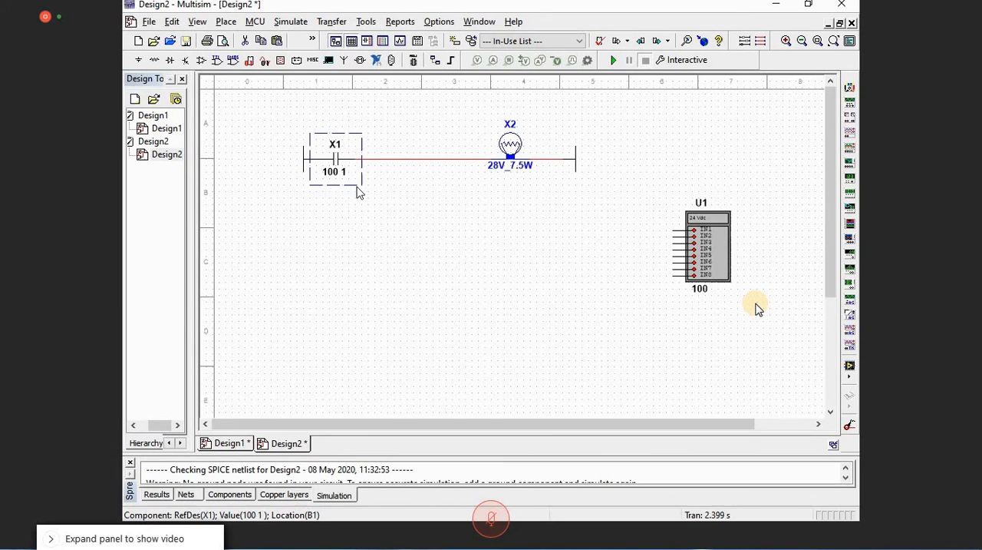
# Step: Move the 24 Vdc input module U1 up and to the right, clear of the rung
pyautogui.moveTo(713, 244); pyautogui.dragTo(777, 192)
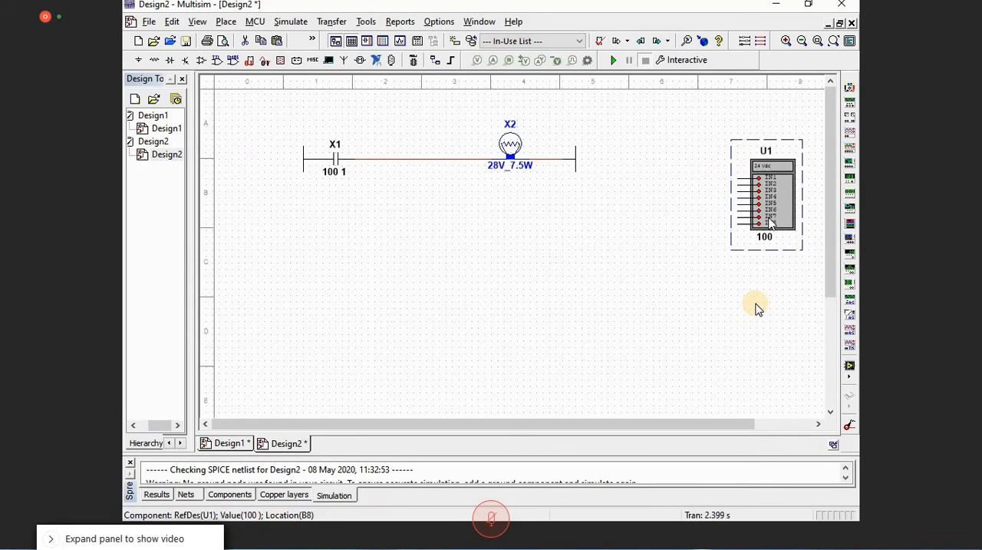
pyautogui.click(741, 180)
pyautogui.moveTo(743, 180); pyautogui.dragTo(742, 181)
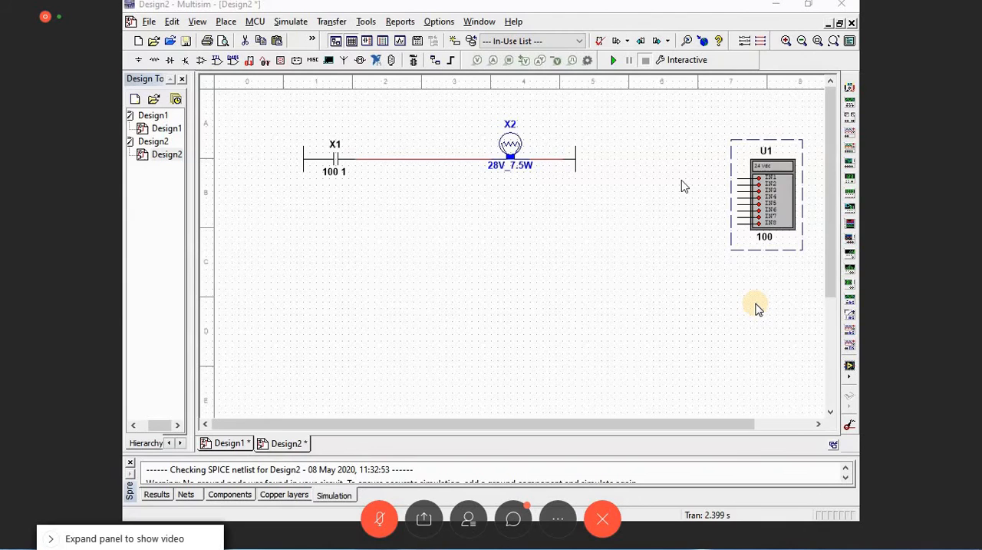
# Step: Place a DC_POWER source and a GROUND from the POWER_SOURCES family between the rung and the input module
pyautogui.click(745, 41)
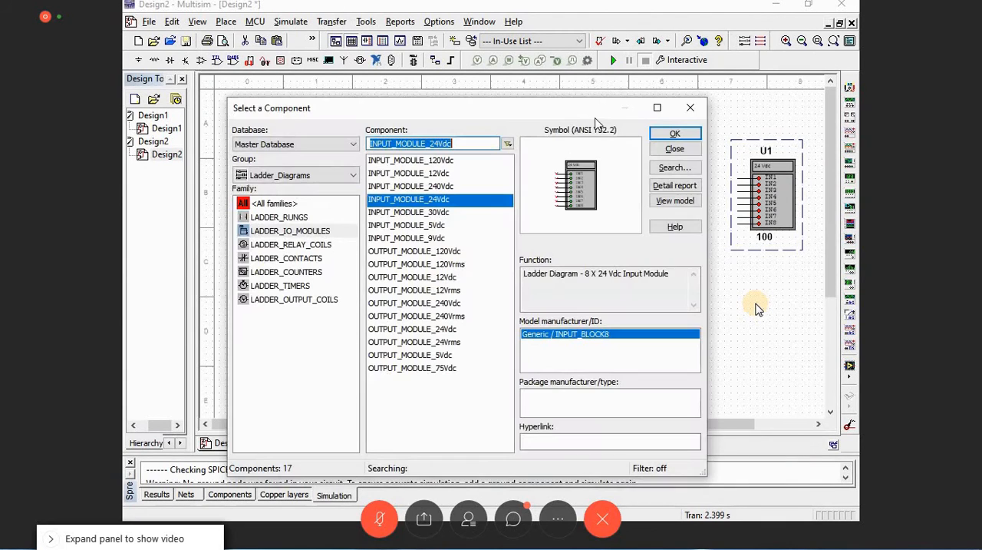
pyautogui.click(690, 108)
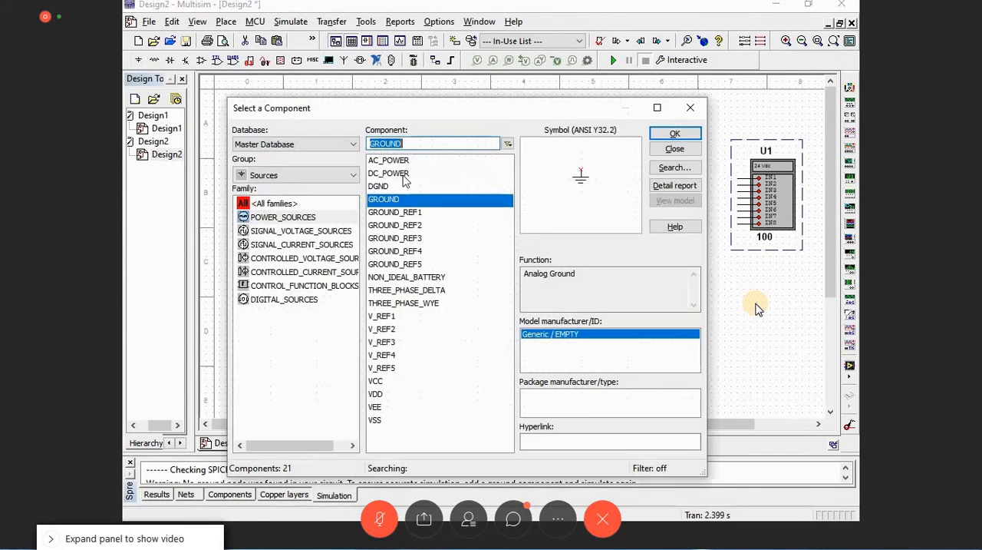
pyautogui.doubleClick(400, 174)
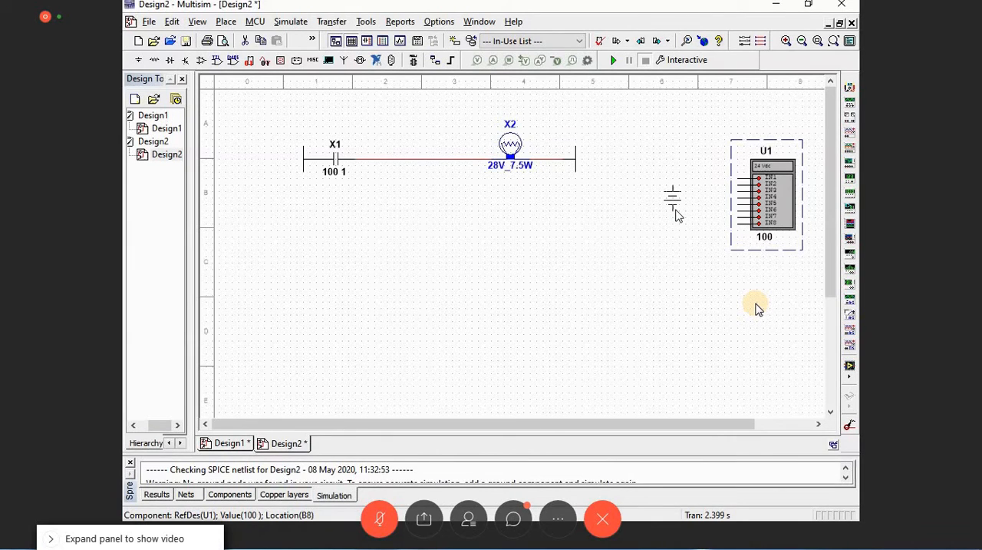
pyautogui.click(681, 215)
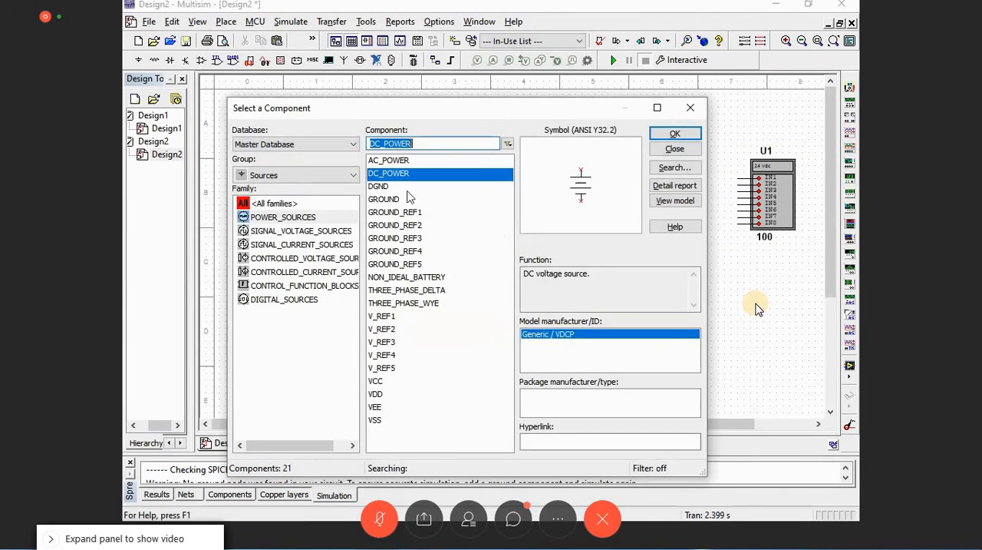
pyautogui.click(391, 199)
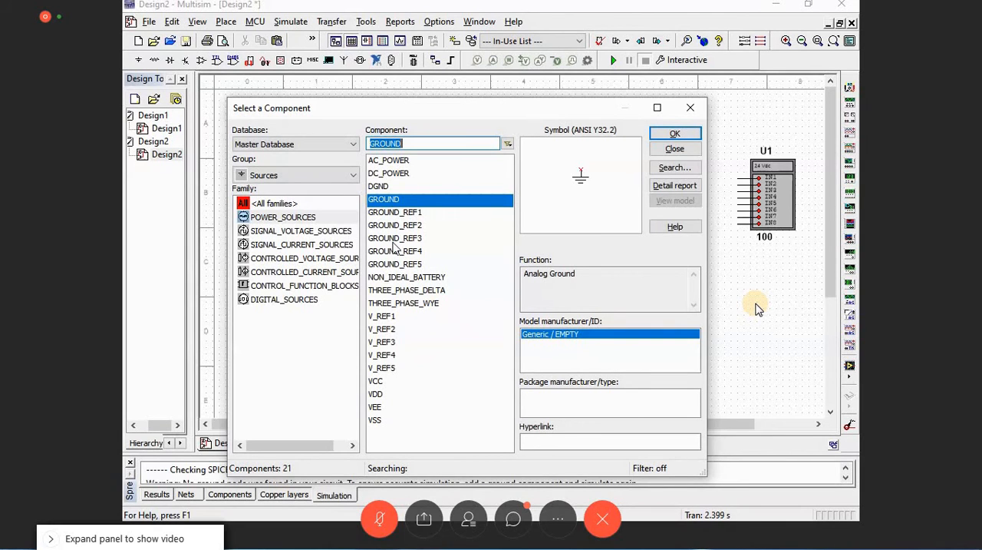
pyautogui.write('lamp')
pyautogui.press('BackSpace')
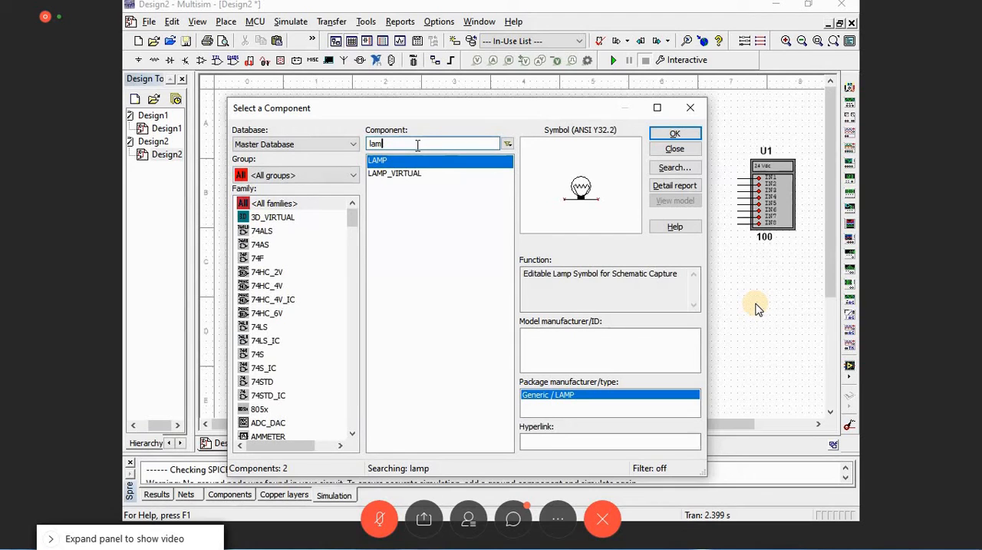
pyautogui.press('BackSpace')
pyautogui.press('BackSpace')
pyautogui.press('BackSpace')
# Step: Search all component groups for pb and place a PB_NO push button just left of the input module
pyautogui.write('pb')
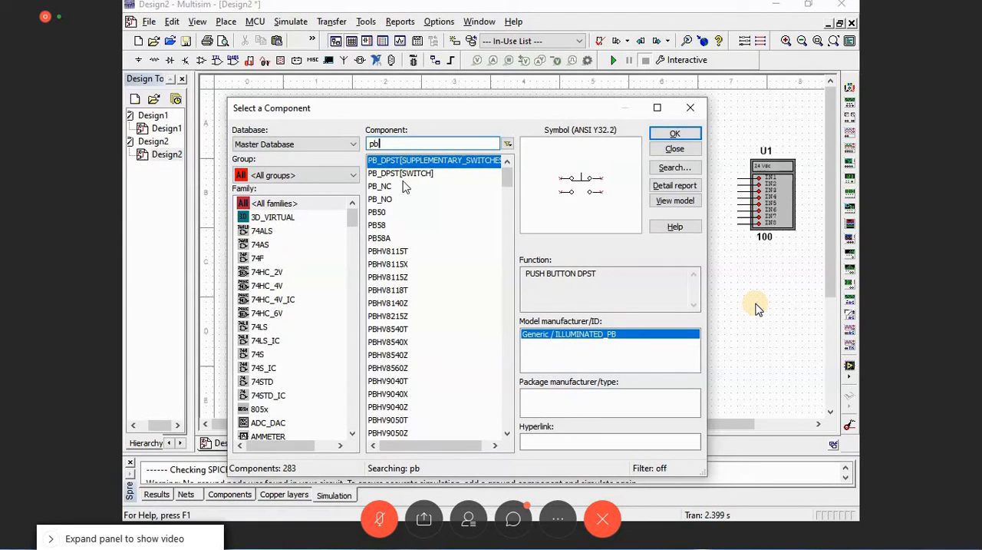
pyautogui.click(389, 201)
pyautogui.click(685, 138)
pyautogui.click(704, 165)
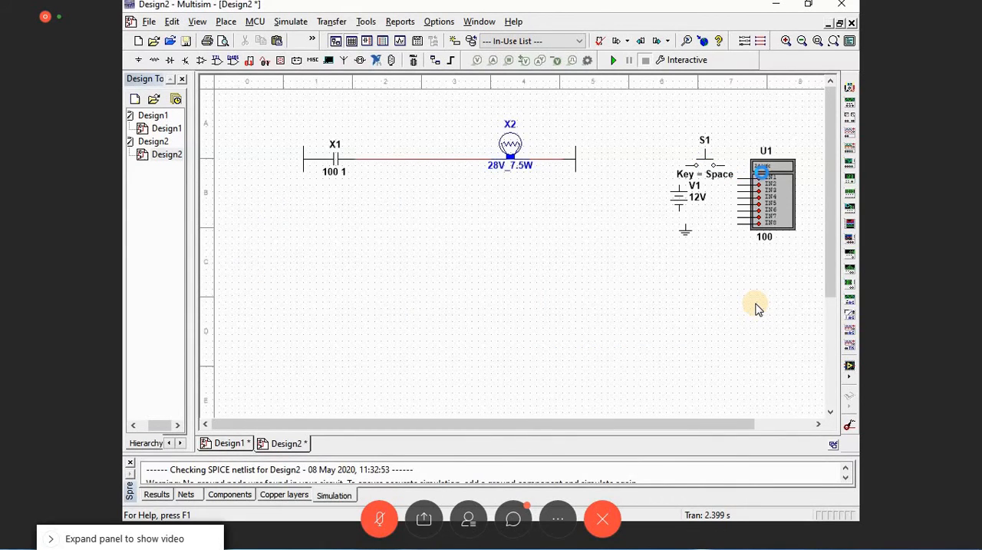
# Step: Raise the input module so IN1 lines up with the push button, and move the DC source and ground left
pyautogui.moveTo(769, 189); pyautogui.dragTo(768, 177)
pyautogui.moveTo(679, 197); pyautogui.dragTo(653, 197)
pyautogui.moveTo(686, 232); pyautogui.dragTo(652, 233)
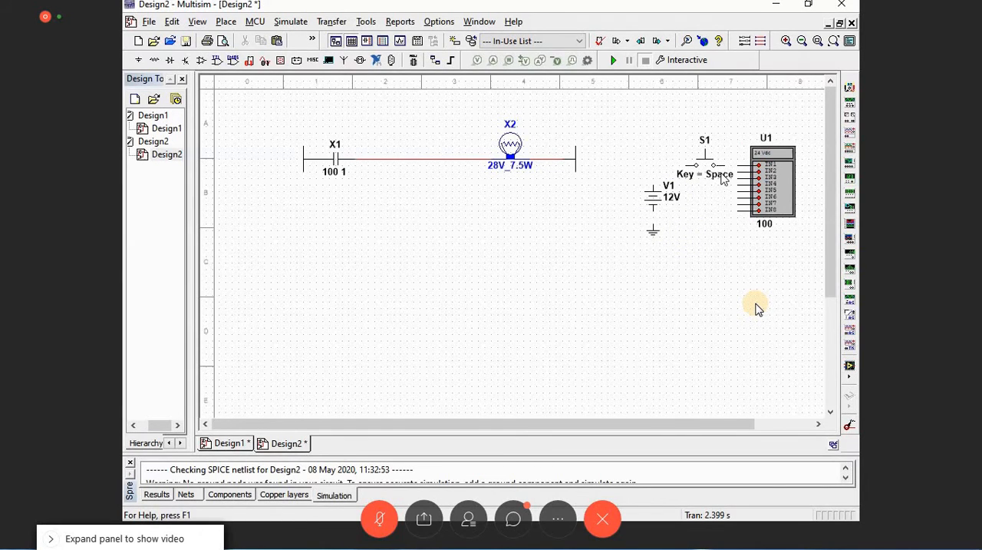
# Step: Wire push button S1 to the positive terminal of DC source V1 and set the source to 24 V
pyautogui.click(685, 164)
pyautogui.click(653, 184)
pyautogui.doubleClick(673, 197)
pyautogui.press('Return')
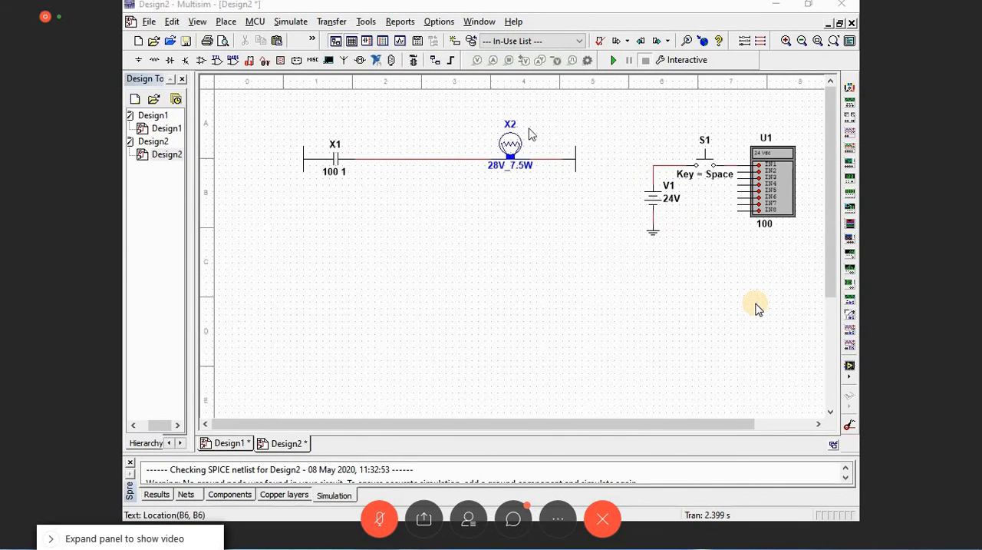
# Step: Run a trial simulation while operating push button S1, and check the properties of input module U1
pyautogui.press('F5')
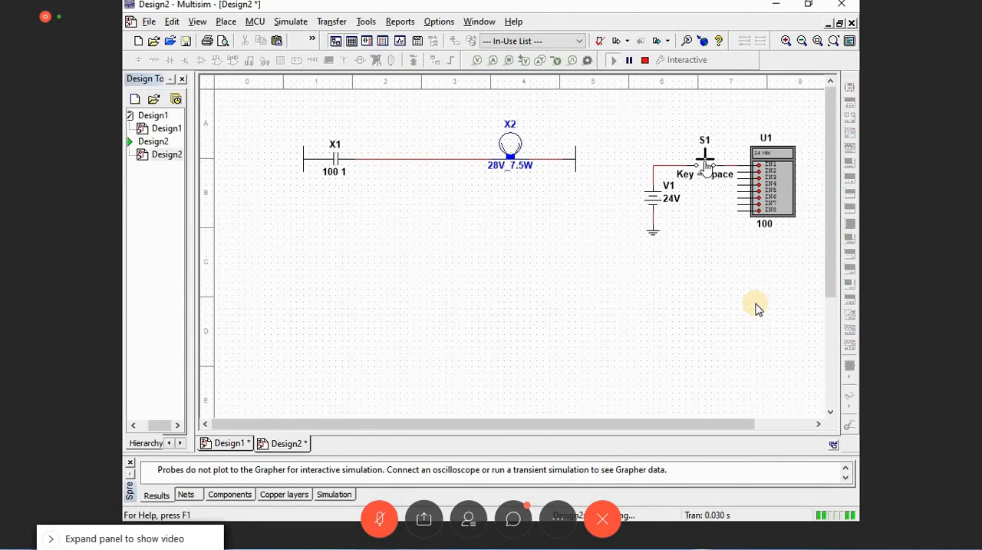
pyautogui.click(705, 163)
pyautogui.click(645, 60)
pyautogui.doubleClick(773, 185)
pyautogui.click(643, 65)
# Step: Replace lamp X2 on the rung with the 100V_100W lamp
pyautogui.doubleClick(508, 163)
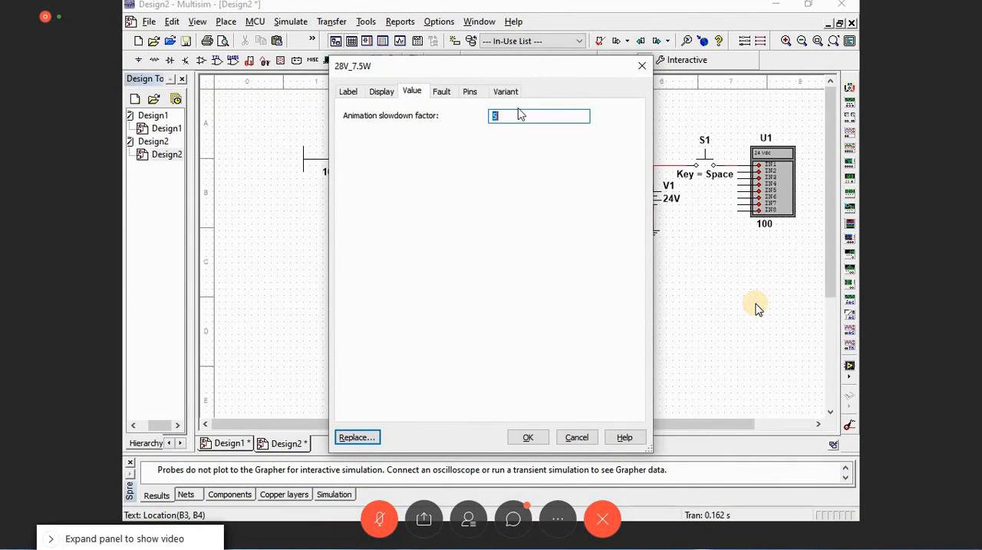
pyautogui.press('Escape')
pyautogui.rightClick(522, 149)
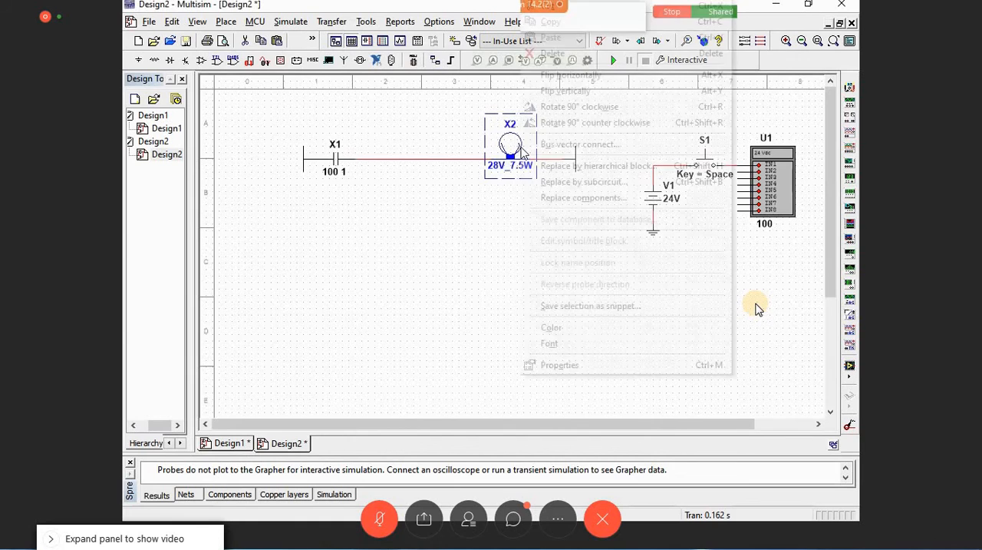
pyautogui.click(592, 199)
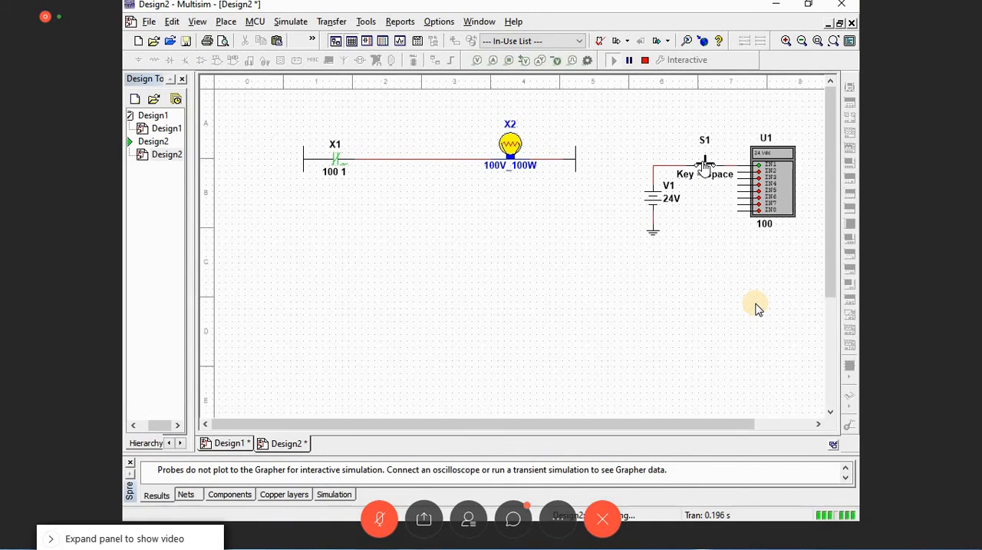
# Step: Switch push button S1 on and off repeatedly in the running simulation to test contact X1 and lamp X2
pyautogui.click(705, 164)
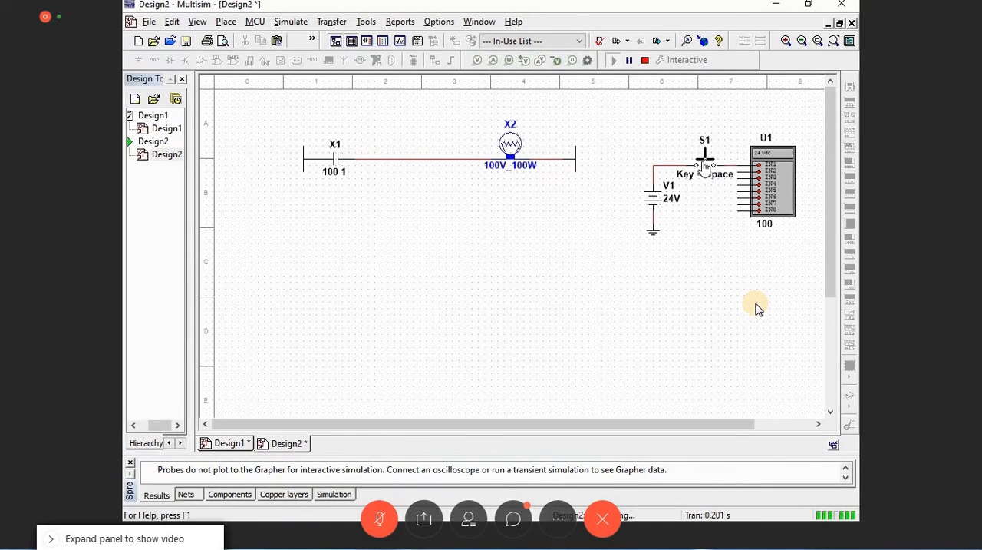
pyautogui.click(704, 164)
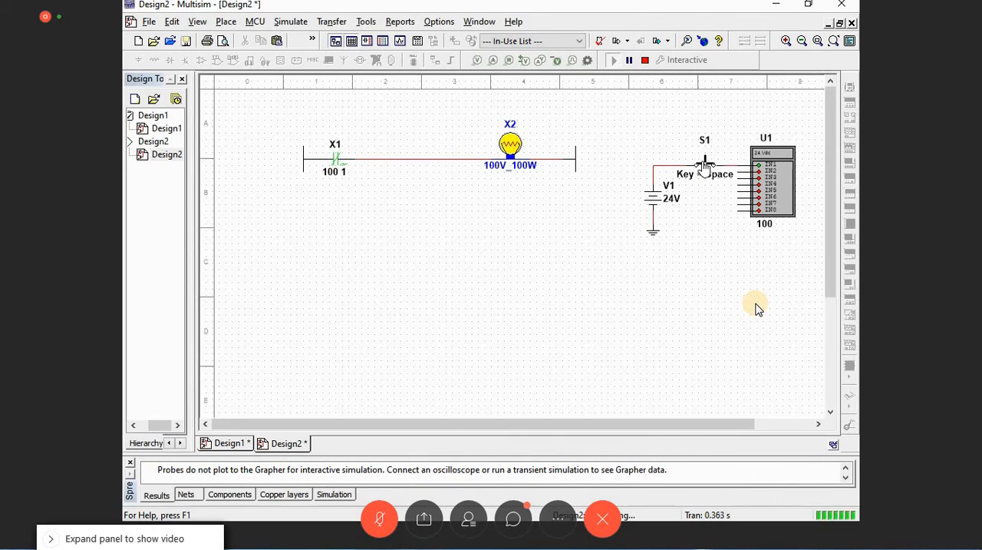
pyautogui.click(704, 164)
pyautogui.click(705, 164)
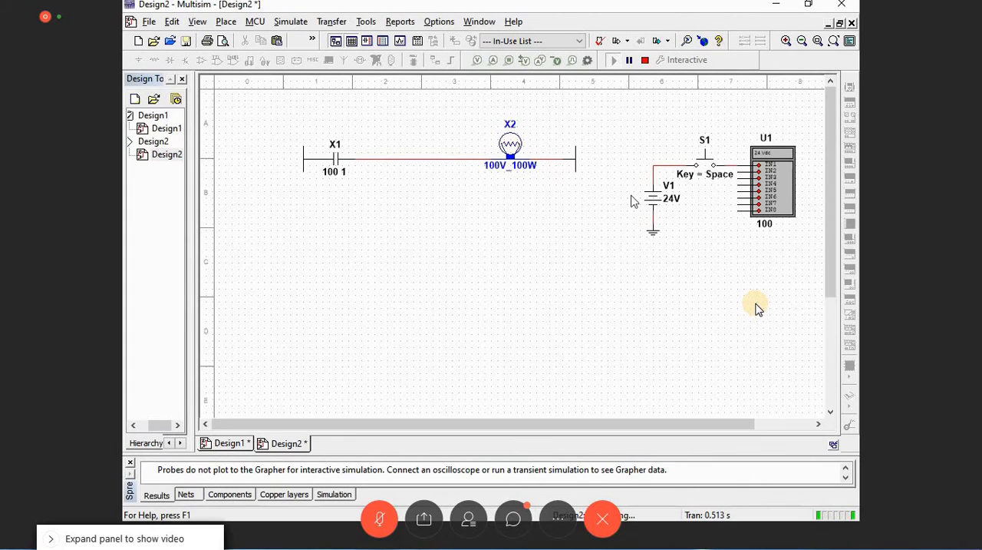
pyautogui.click(706, 165)
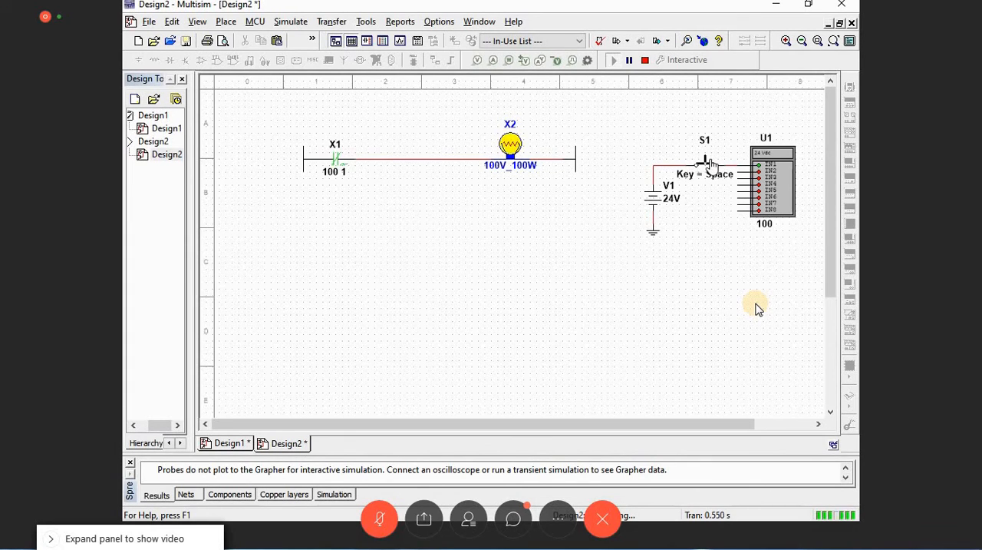
pyautogui.click(711, 164)
pyautogui.moveTo(295, 127); pyautogui.dragTo(318, 190)
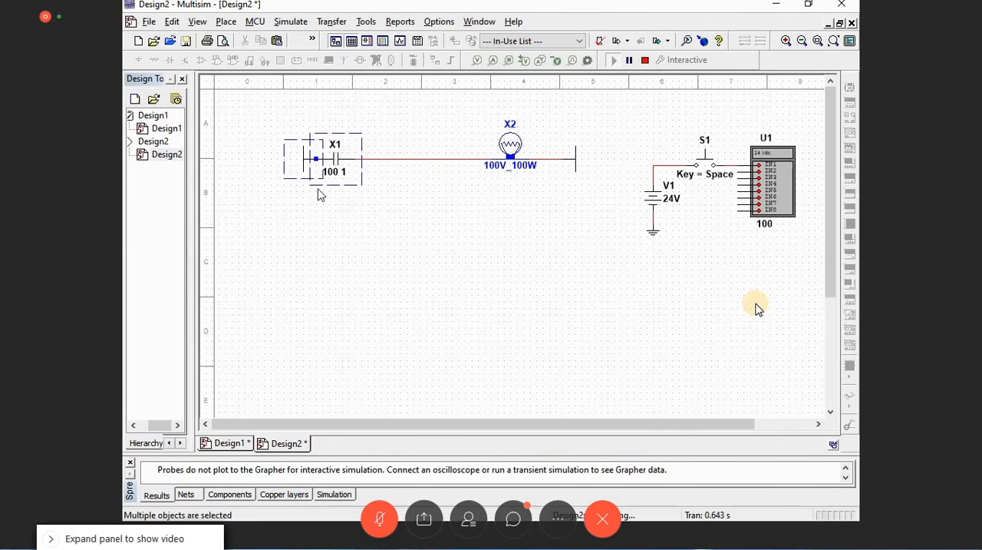
pyautogui.click(321, 197)
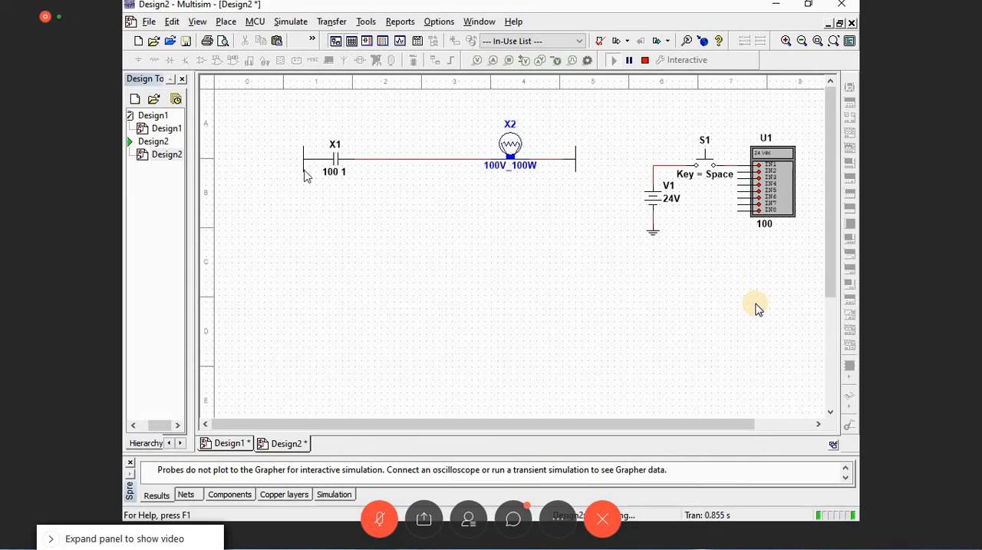
pyautogui.click(305, 176)
pyautogui.moveTo(319, 185); pyautogui.dragTo(627, 205)
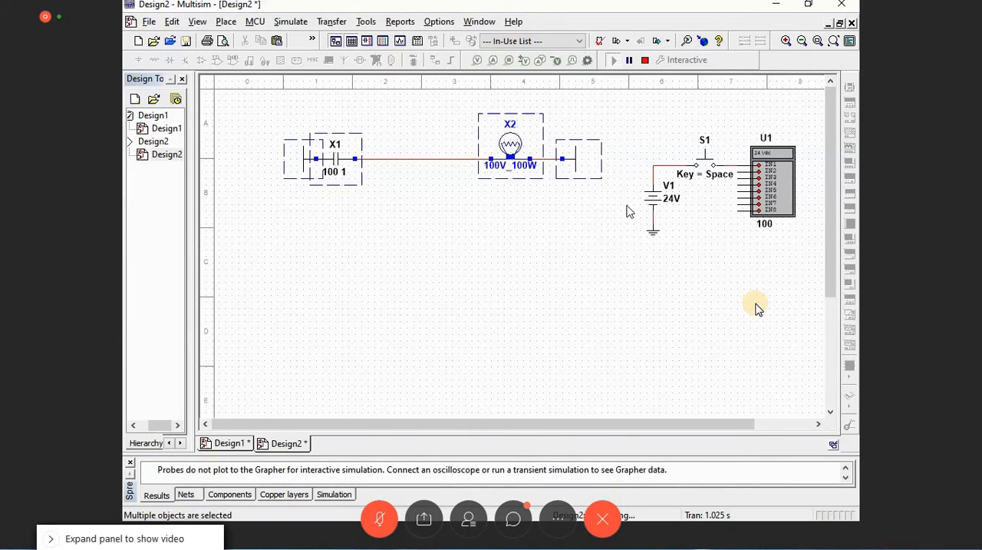
pyautogui.click(619, 238)
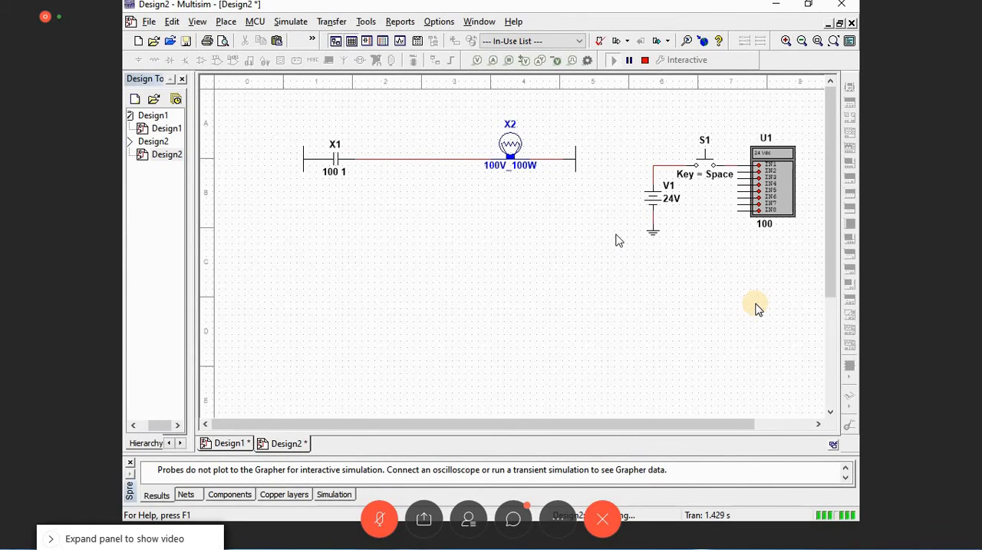
# Step: Operate push button S1 again to check the rung's response, and stop the simulation
pyautogui.click(705, 159)
pyautogui.click(704, 164)
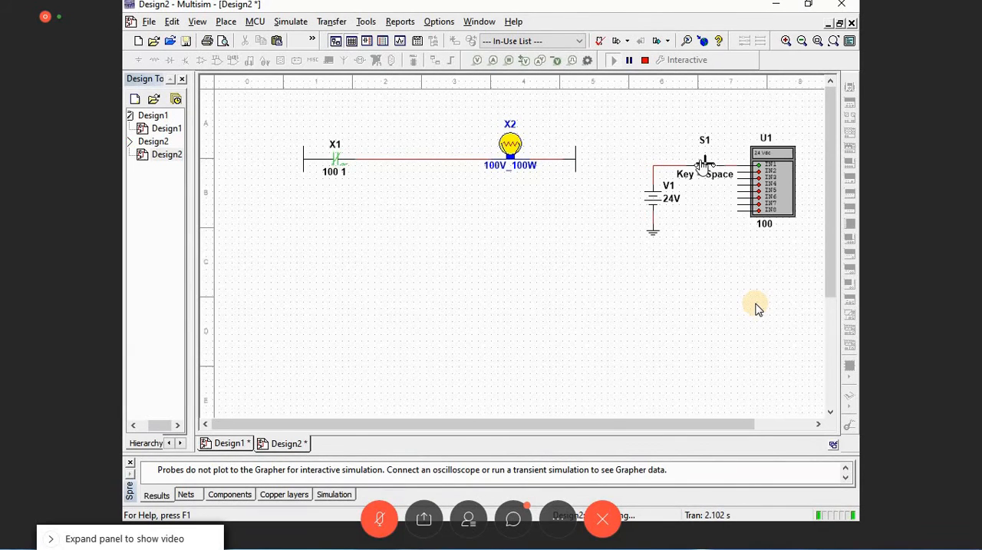
pyautogui.click(704, 164)
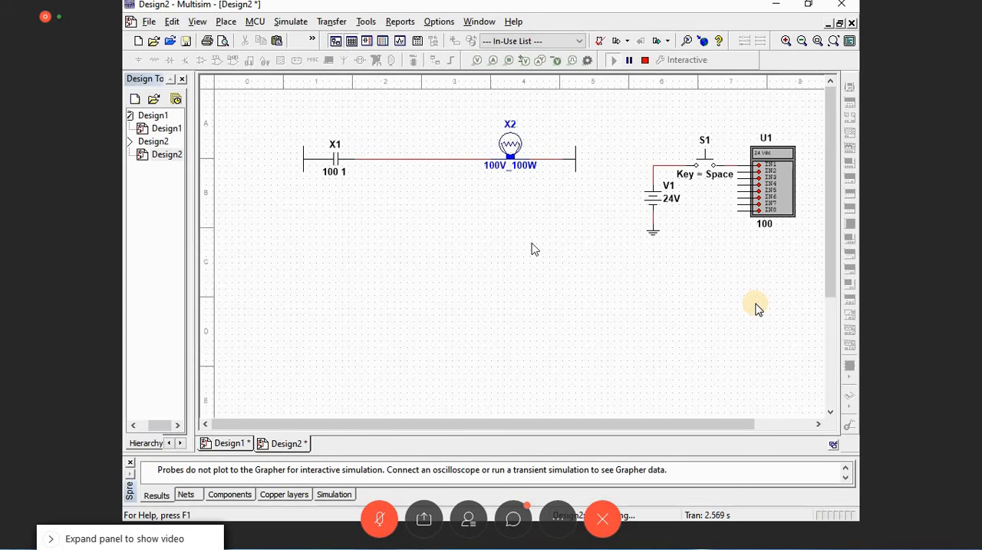
pyautogui.click(645, 61)
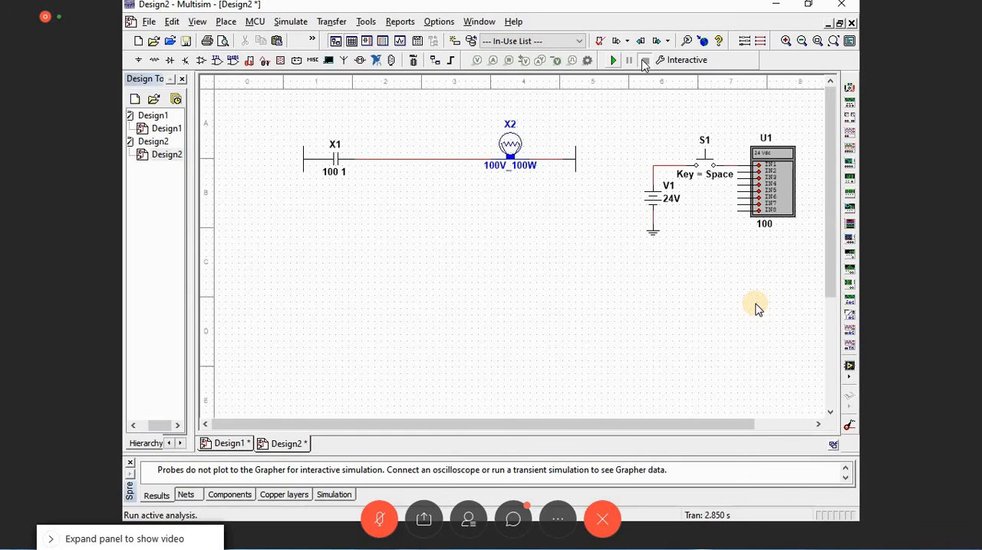
pyautogui.click(645, 61)
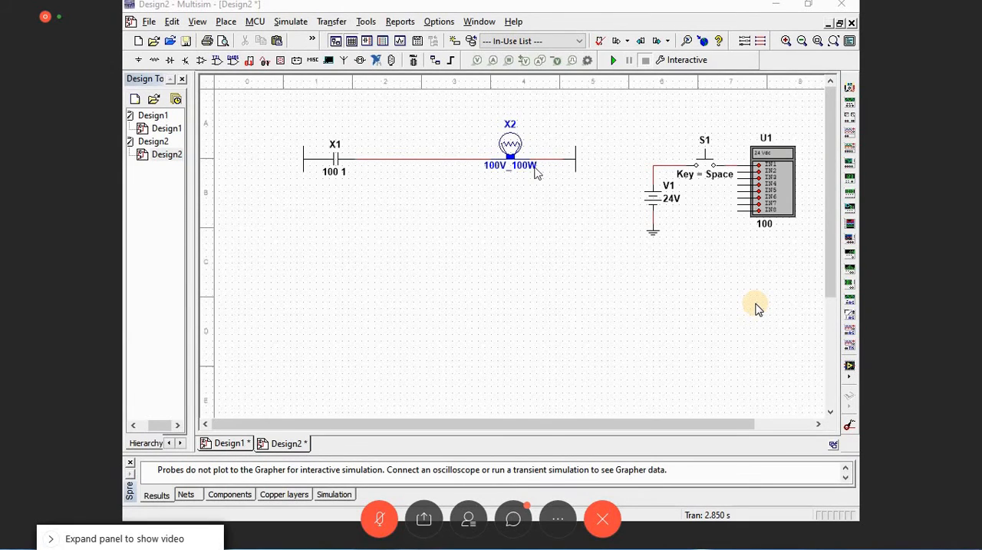
# Step: Move lamp X2 down off the rung and delete the wiring that joined it to contact X1 and the rung end
pyautogui.moveTo(512, 153); pyautogui.dragTo(521, 244)
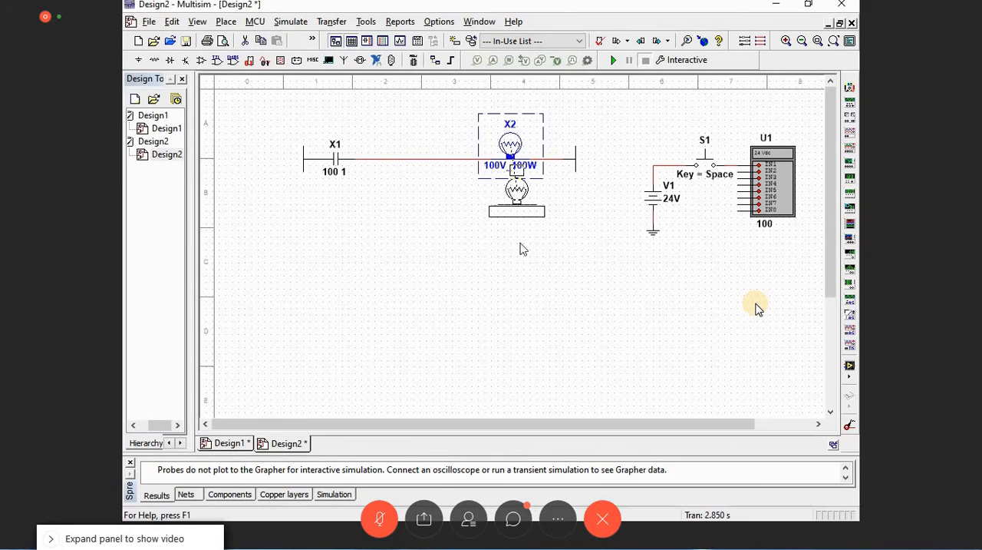
pyautogui.moveTo(521, 243); pyautogui.dragTo(521, 245)
pyautogui.click(499, 194)
pyautogui.press('Delete')
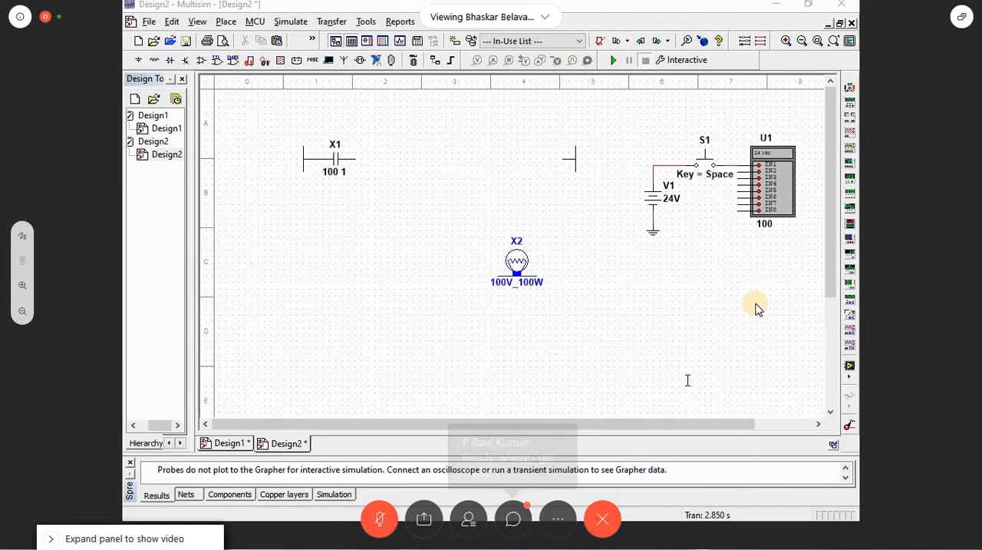
# Step: Search all component groups of the Master Database for pb to show where the push buttons are found
pyautogui.click(141, 60)
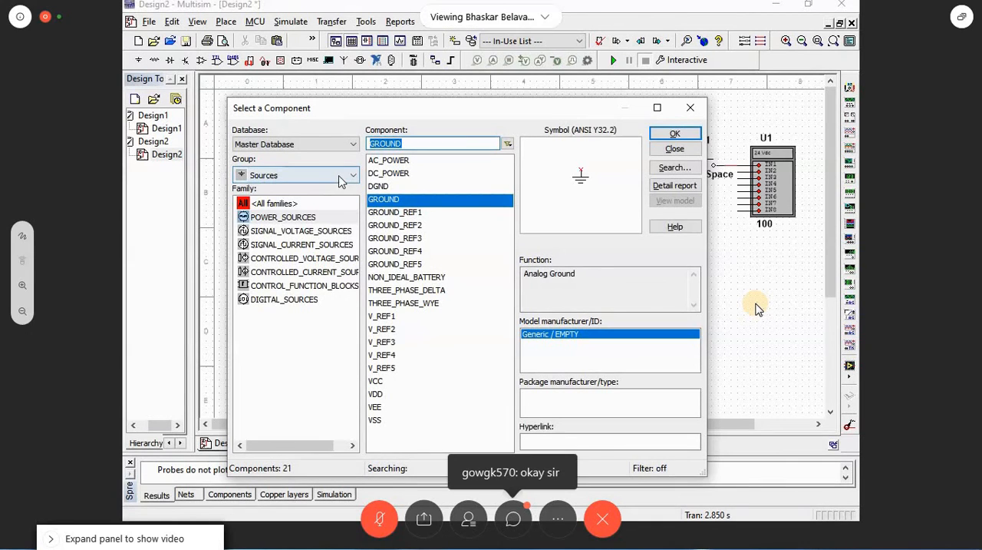
pyautogui.click(314, 182)
pyautogui.click(311, 193)
pyautogui.click(402, 144)
pyautogui.write('pb')
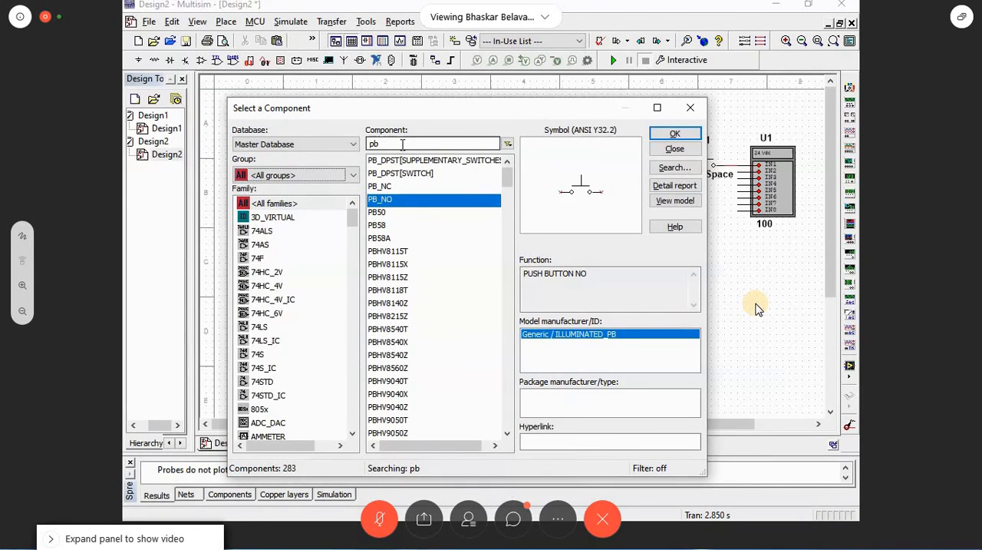
pyautogui.doubleClick(421, 146)
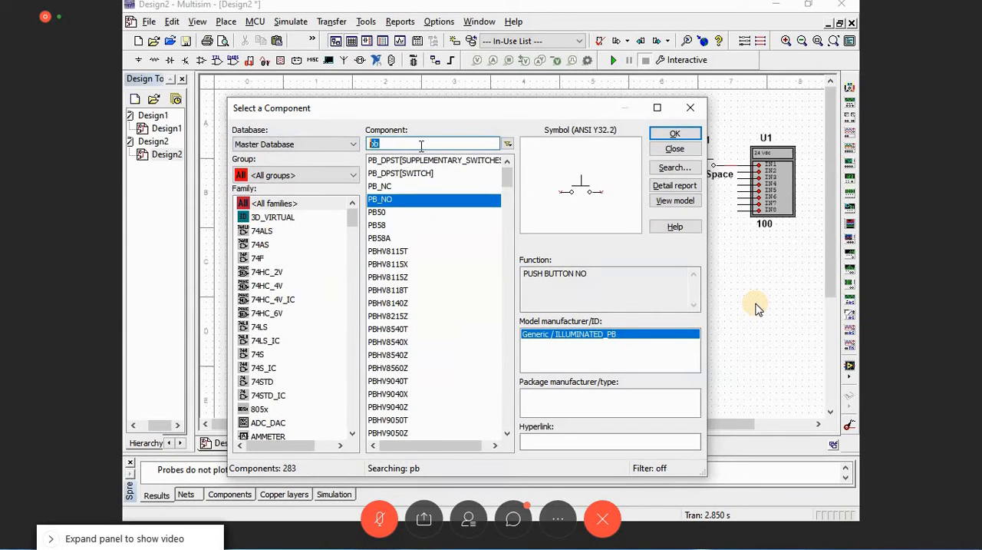
pyautogui.click(597, 25)
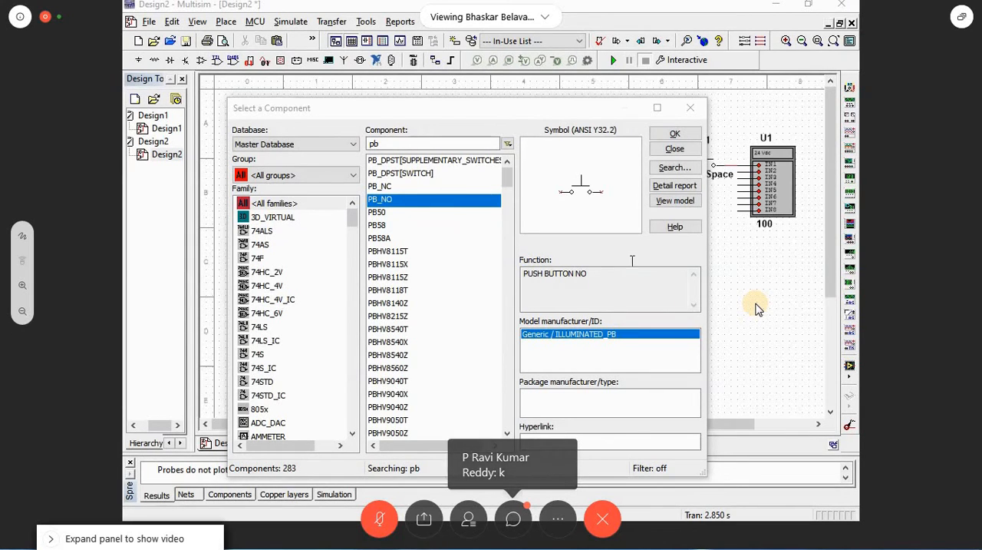
pyautogui.click(580, 81)
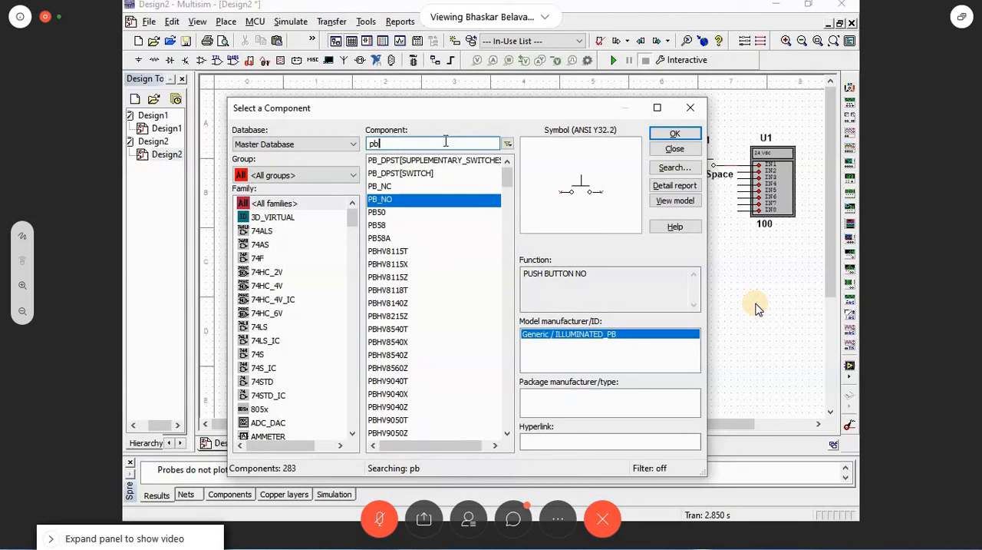
# Step: Repeat the pb search, compare the PB_NC and PB_NO push buttons, and close the component browser
pyautogui.moveTo(446, 141); pyautogui.dragTo(361, 148)
pyautogui.write('pb')
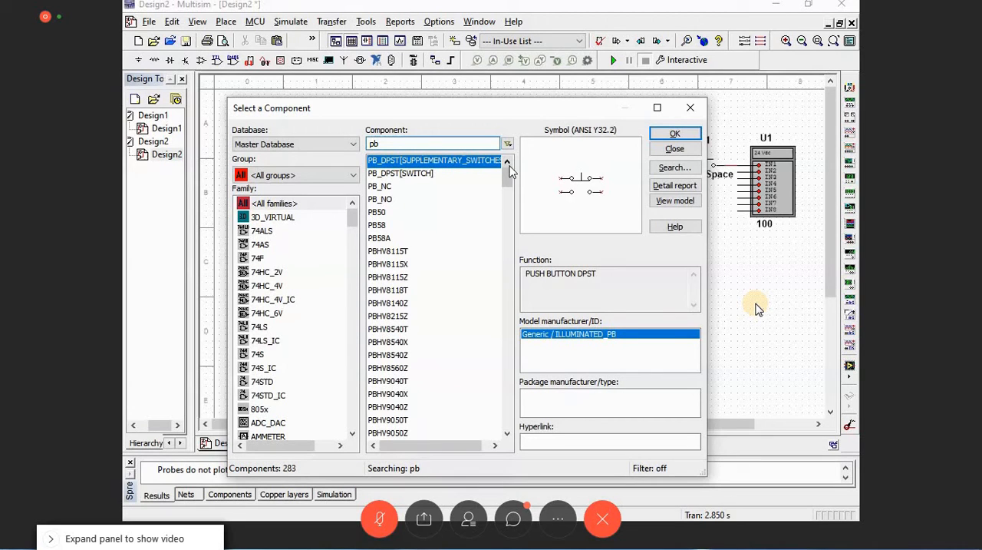
pyautogui.click(390, 191)
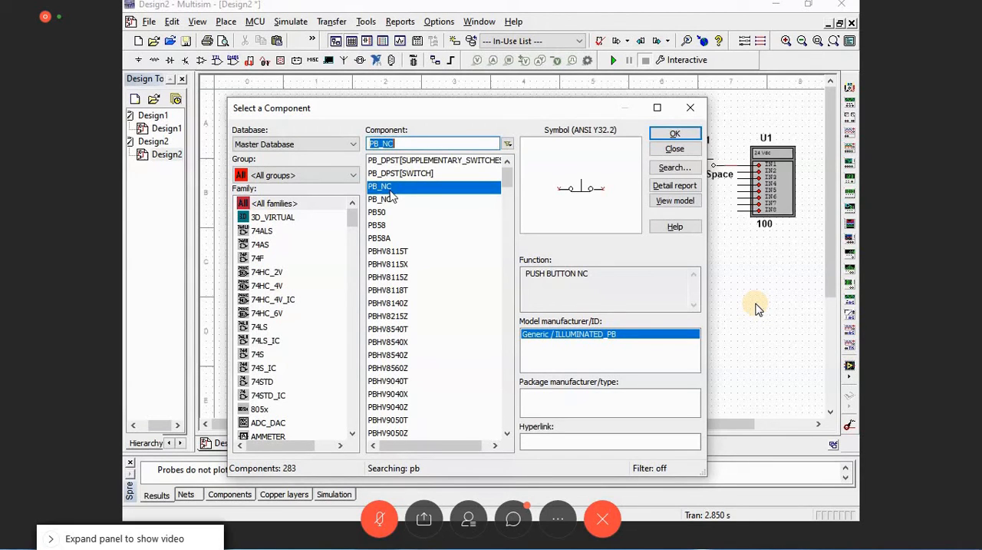
pyautogui.press('Down')
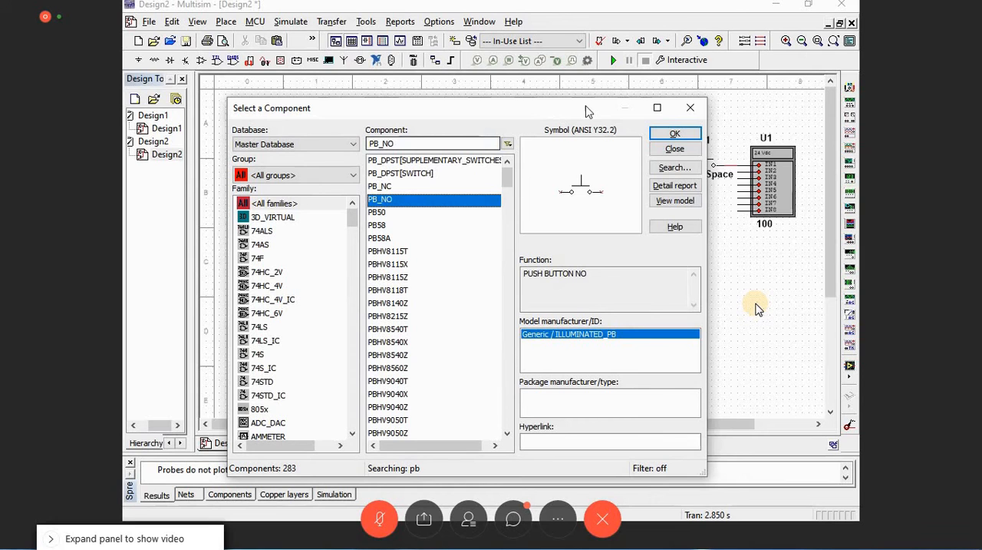
pyautogui.click(690, 108)
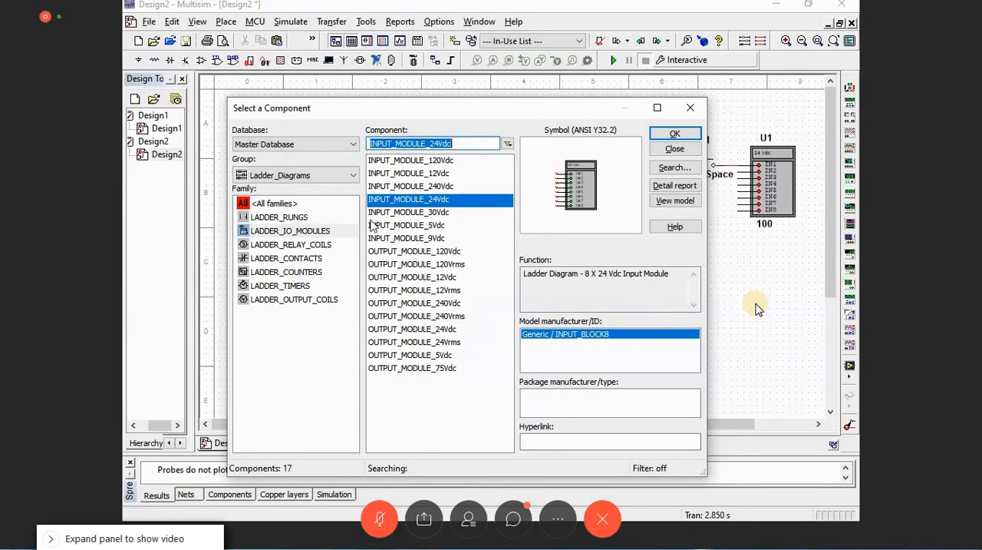
# Step: Bring up INPUT_CONTACT_NO, RELAY_CONTACT_NC and RELAY_CONTACT_NO from the LADDER_CONTACTS family in turn to examine the contact types
pyautogui.click(286, 258)
pyautogui.click(406, 173)
pyautogui.click(675, 134)
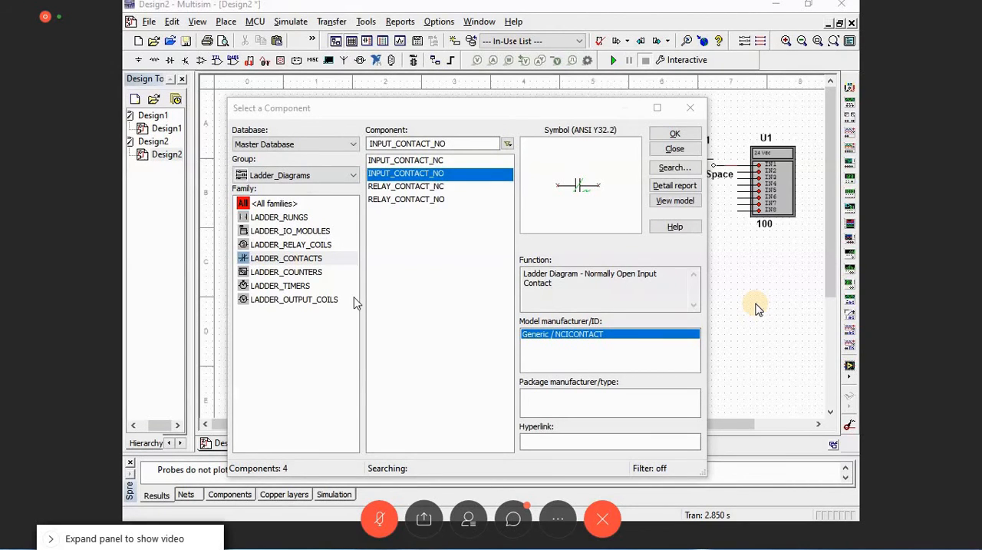
pyautogui.click(422, 186)
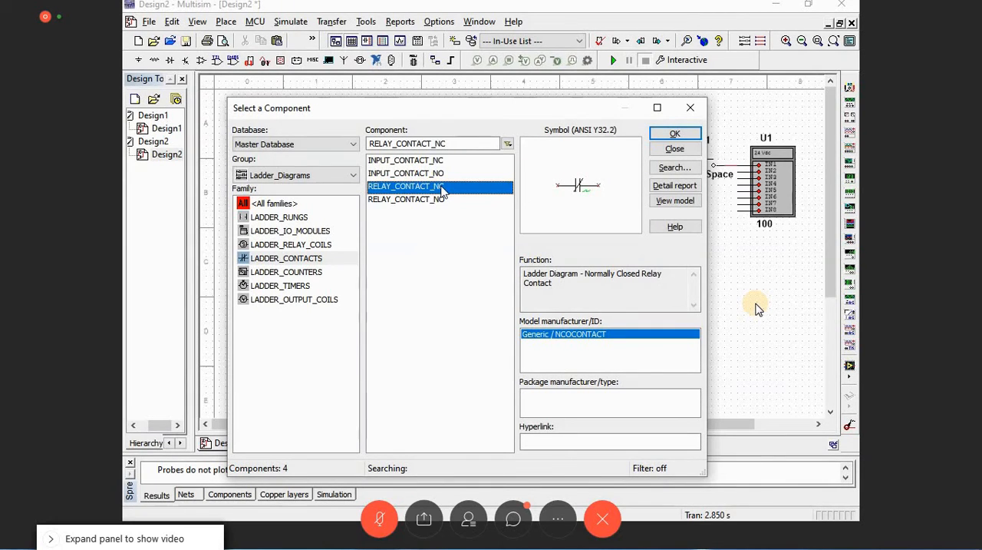
pyautogui.doubleClick(442, 187)
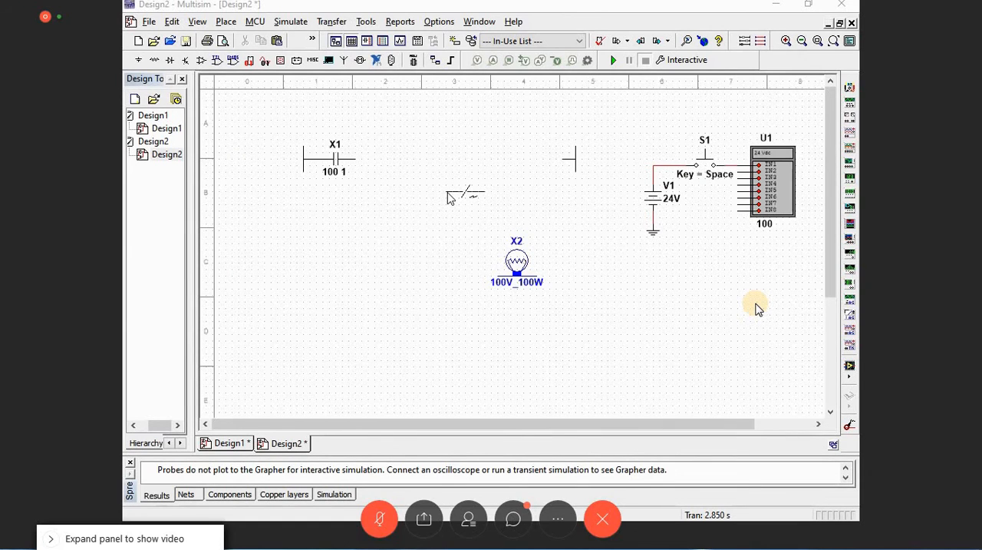
pyautogui.click(448, 193)
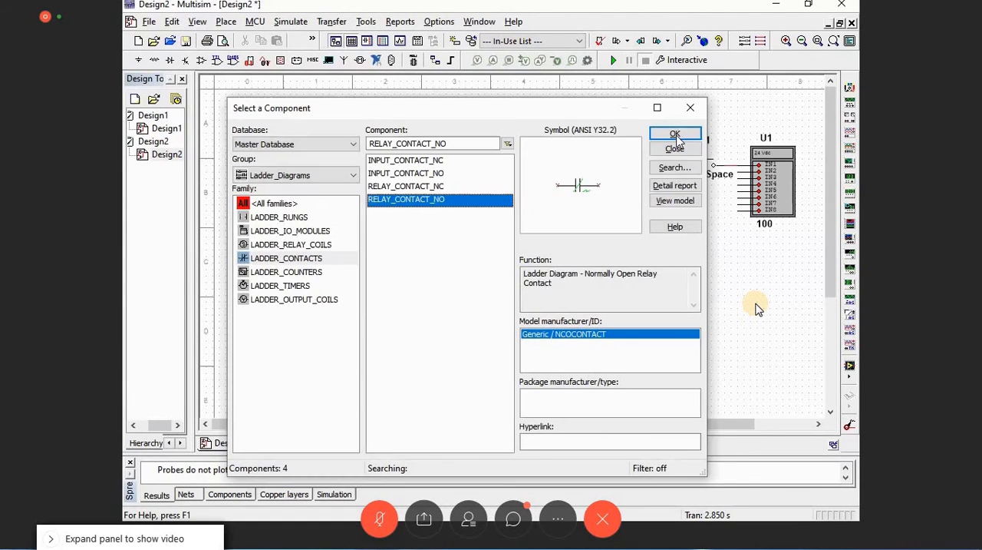
pyautogui.click(675, 135)
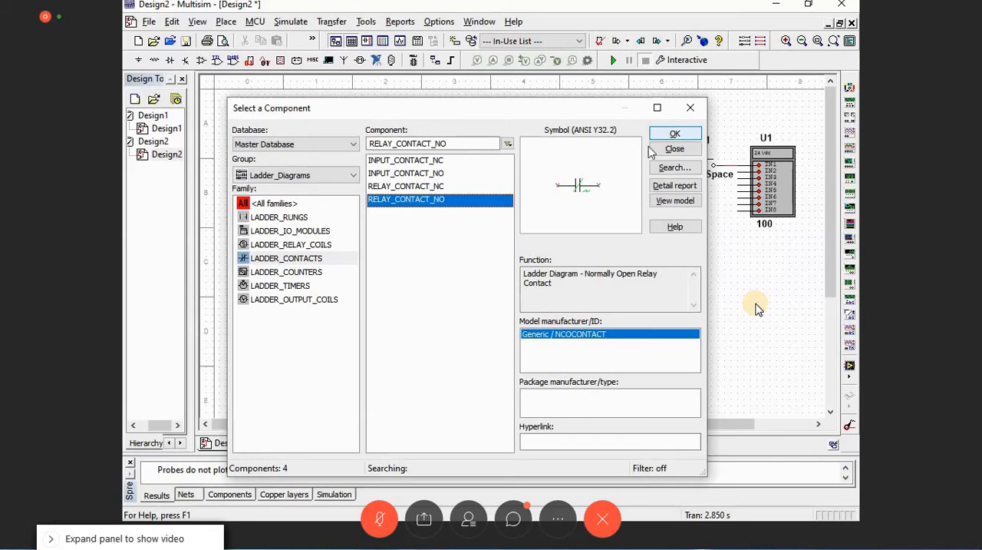
# Step: Browse the LADDER_RELAY_COILS family to view the available relay coils
pyautogui.click(321, 244)
pyautogui.click(320, 244)
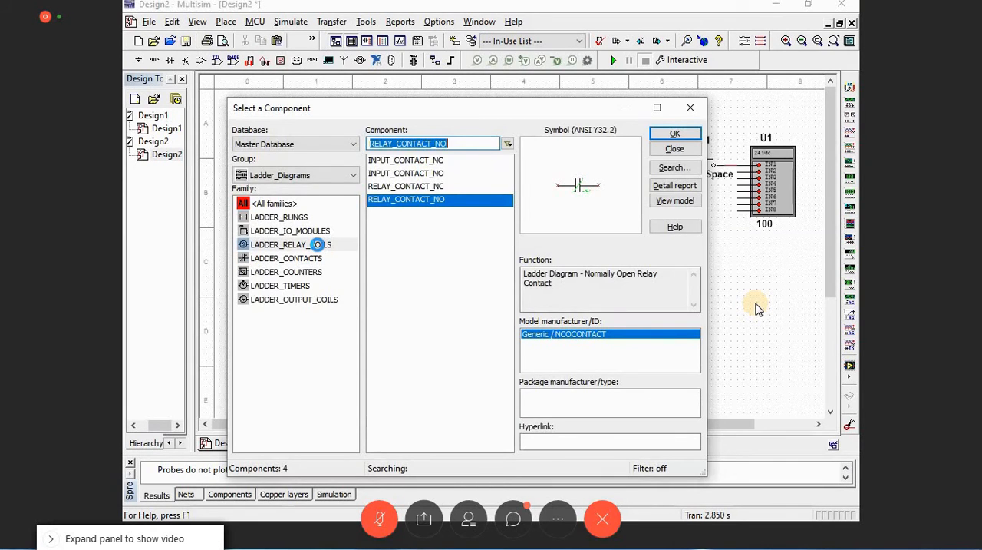
pyautogui.click(318, 244)
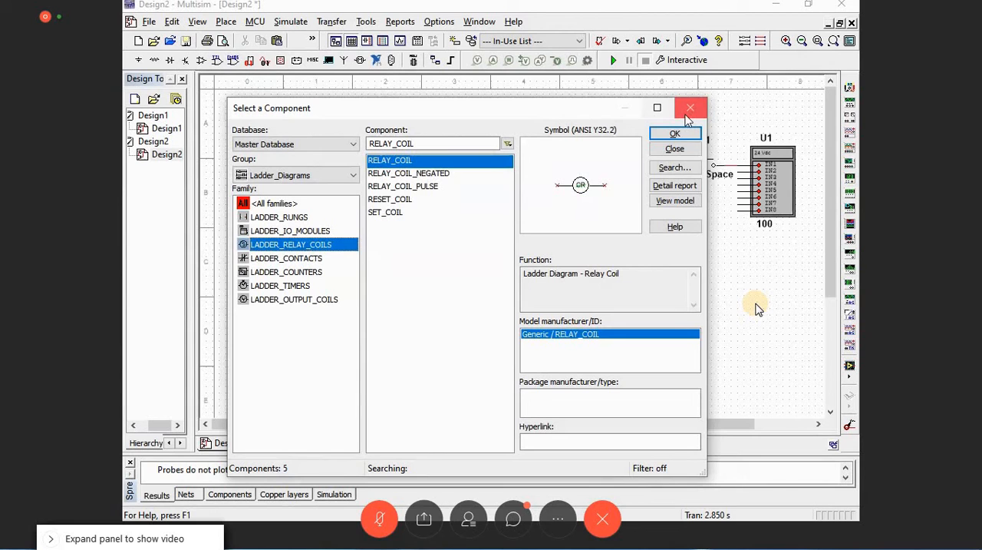
# Step: Place a RELAY_COIL on the upper rung and wire it between contact X1 and the rung's right end
pyautogui.click(676, 134)
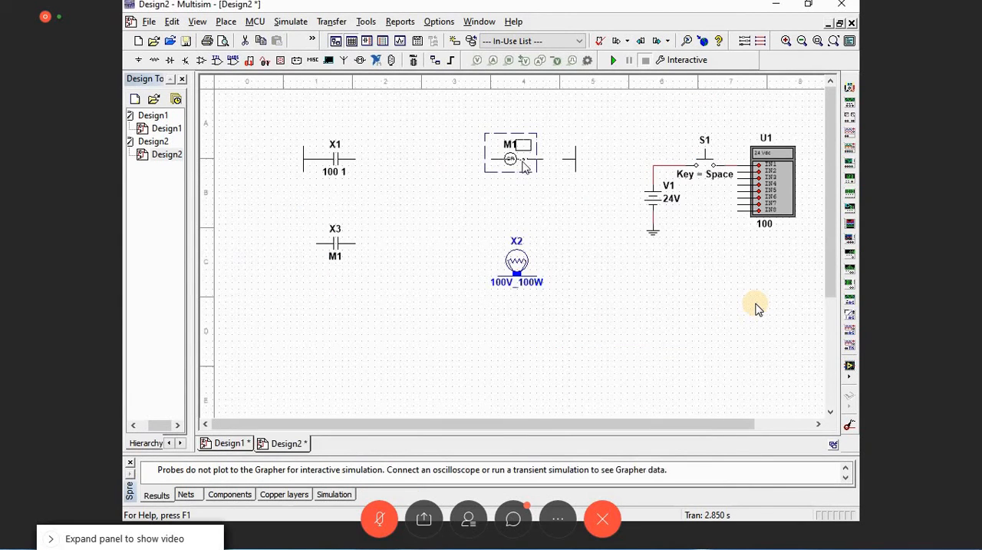
pyautogui.click(536, 164)
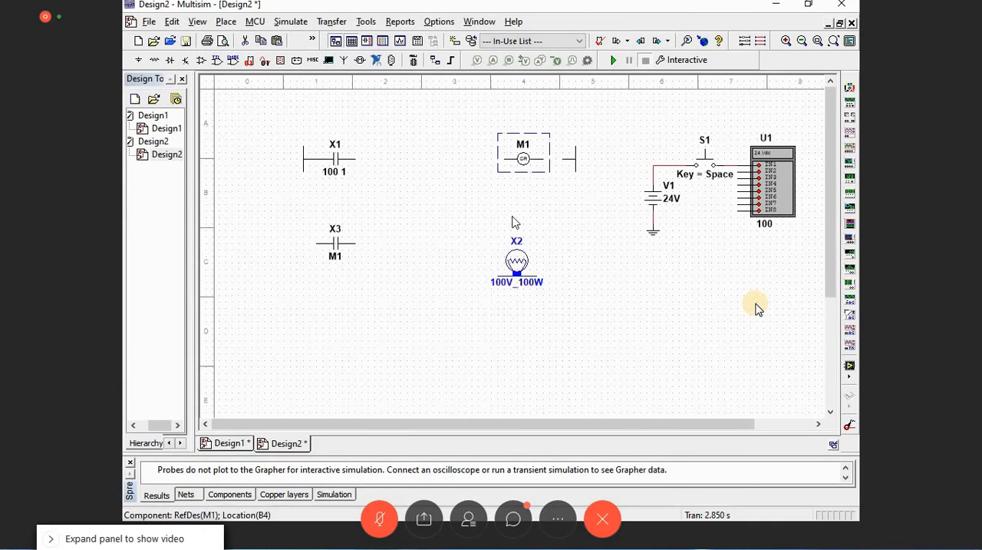
pyautogui.click(544, 159)
pyautogui.click(563, 159)
pyautogui.click(355, 159)
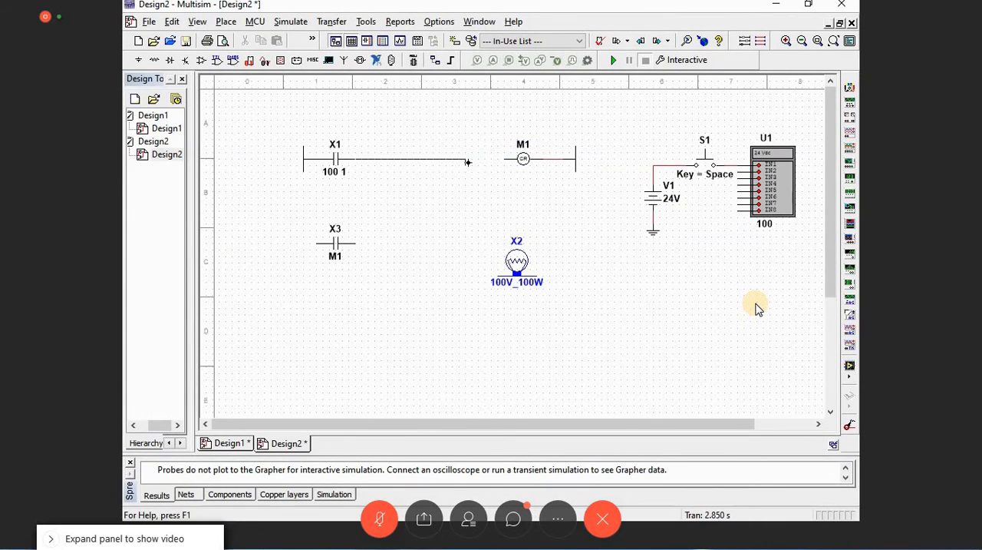
pyautogui.click(504, 159)
# Step: Add a second ladder rung below the first and move contact X3 and lamp X2 onto it
pyautogui.click(317, 307)
pyautogui.press('Escape')
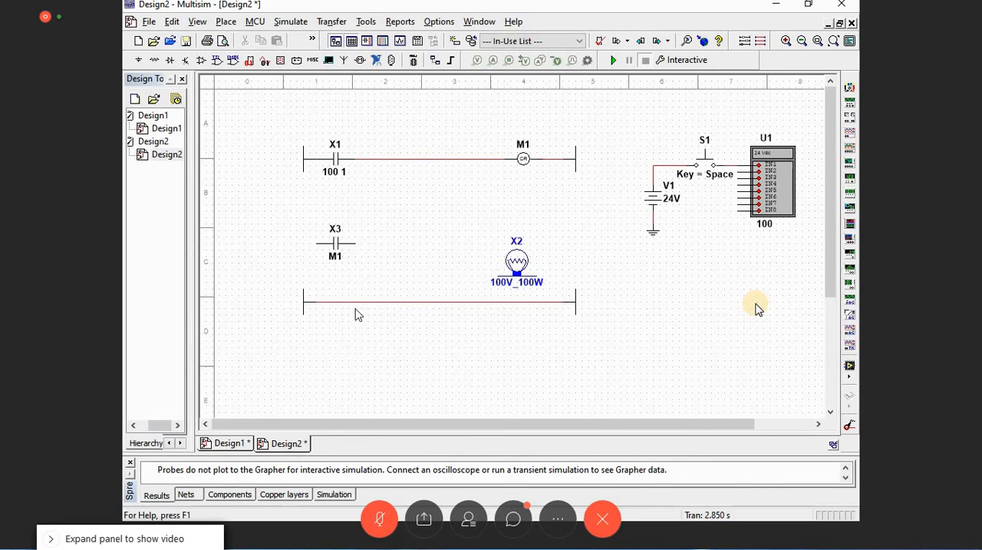
pyautogui.moveTo(336, 244); pyautogui.dragTo(349, 303)
pyautogui.click(399, 382)
pyautogui.moveTo(517, 261); pyautogui.dragTo(517, 287)
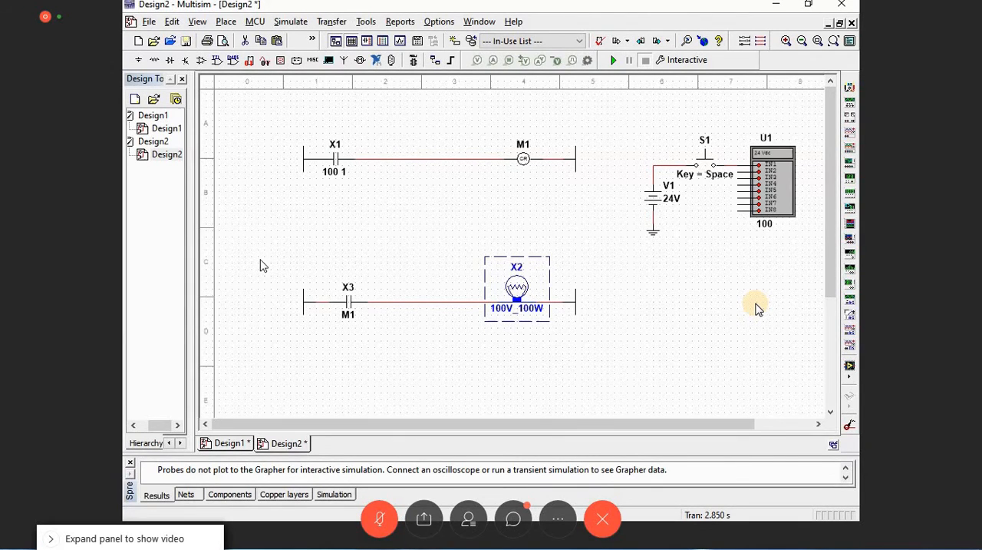
# Step: Move the complete second rung with contact X3 and lamp X2 up closer to the first rung
pyautogui.moveTo(261, 260); pyautogui.dragTo(614, 332)
pyautogui.press('Up')
pyautogui.press('Up')
pyautogui.press('Up')
pyautogui.press('Up')
pyautogui.press('Up')
pyautogui.press('Up')
pyautogui.press('Up')
pyautogui.press('Up')
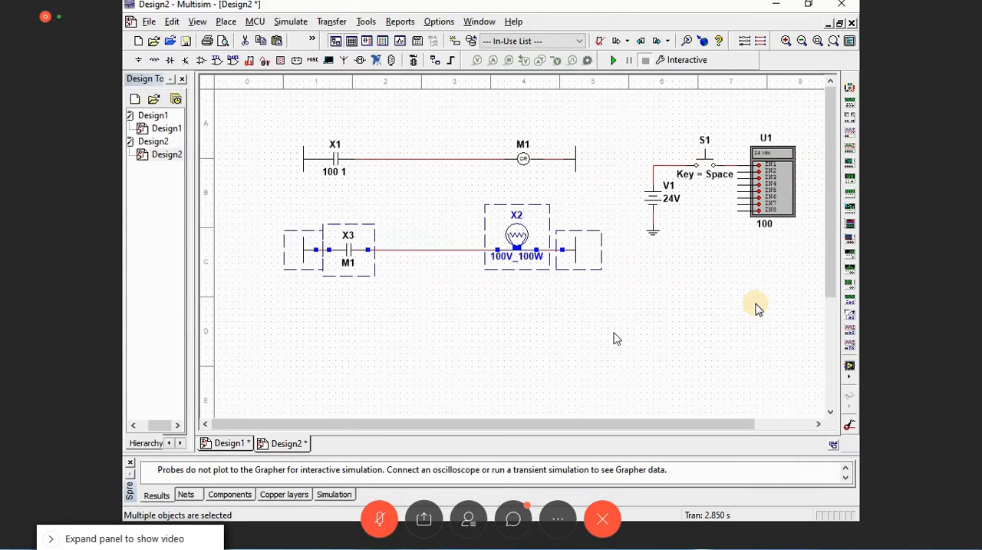
pyautogui.click(653, 285)
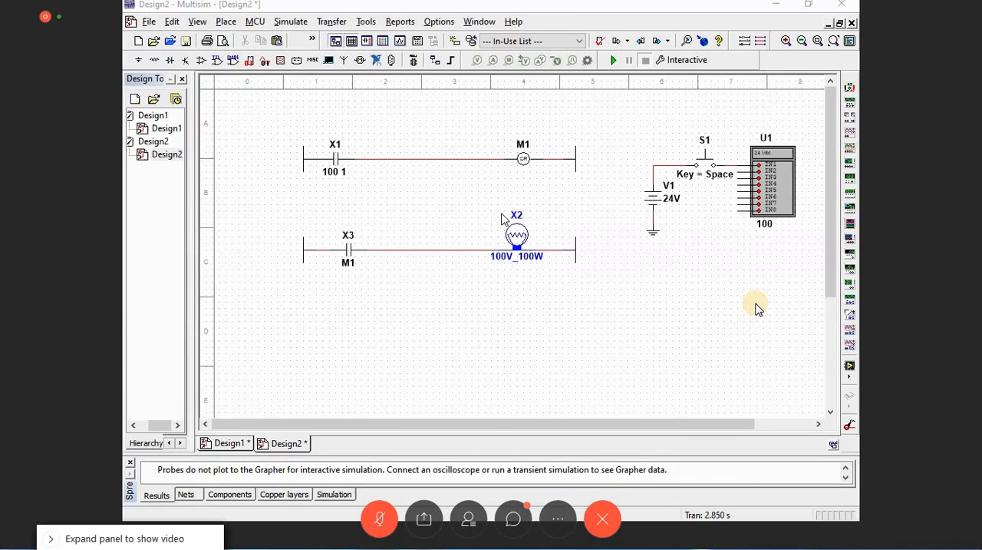
# Step: Run the simulation and operate push button S1 to test the relay coil rung and contact X3
pyautogui.click(615, 62)
pyautogui.click(704, 163)
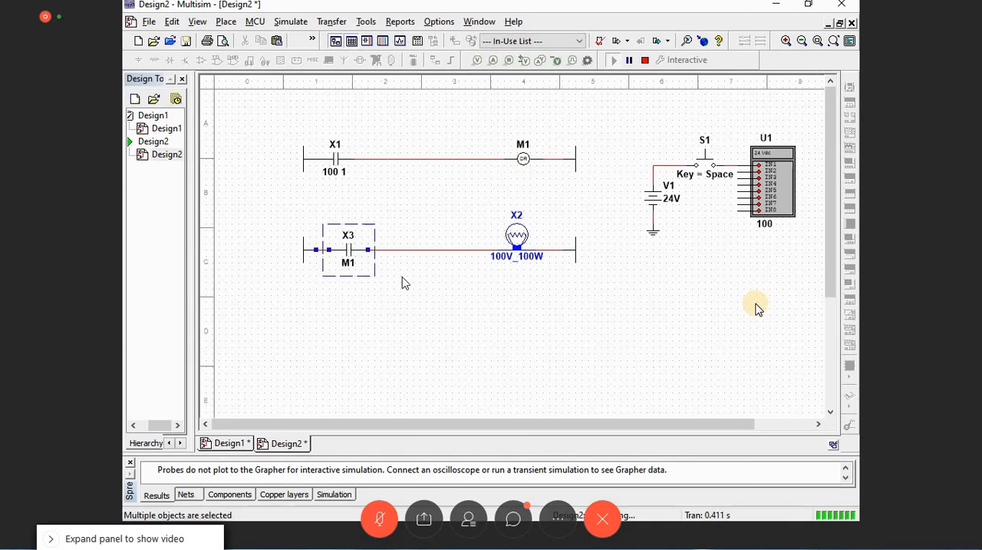
pyautogui.click(352, 276)
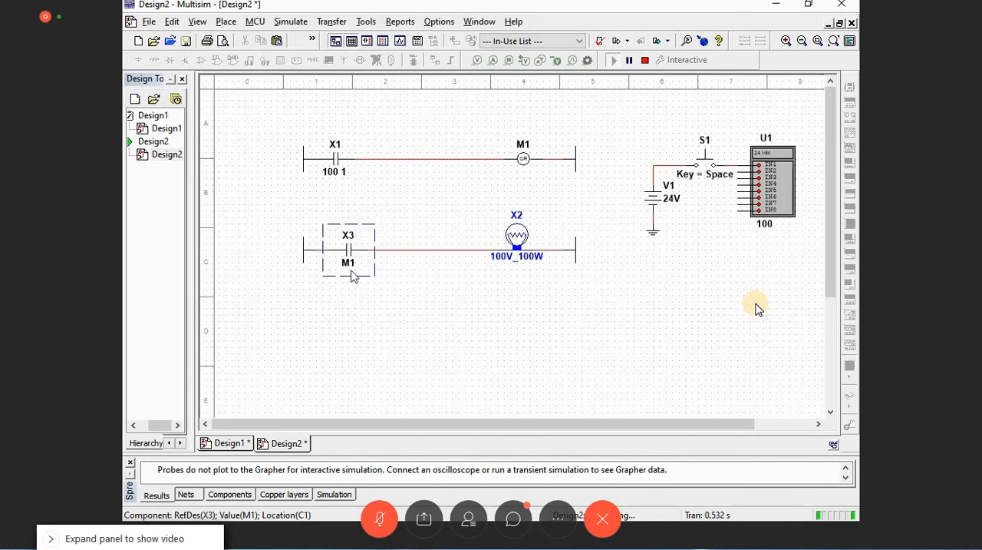
# Step: Try changing the coil reference of relay coil M1 to Trem while the simulation is running
pyautogui.click(522, 143)
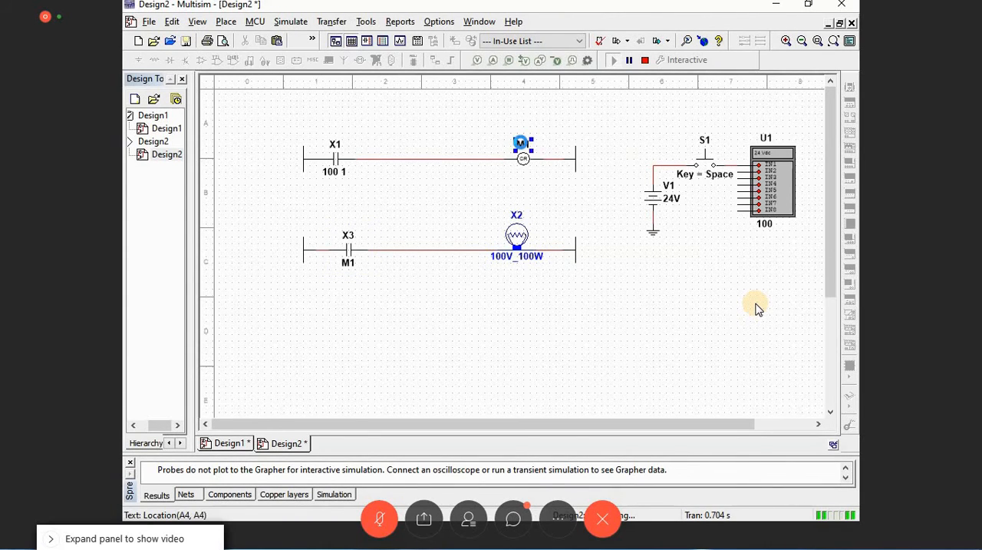
pyautogui.hotkey('ctrl', 'm')
pyautogui.write('Trem')
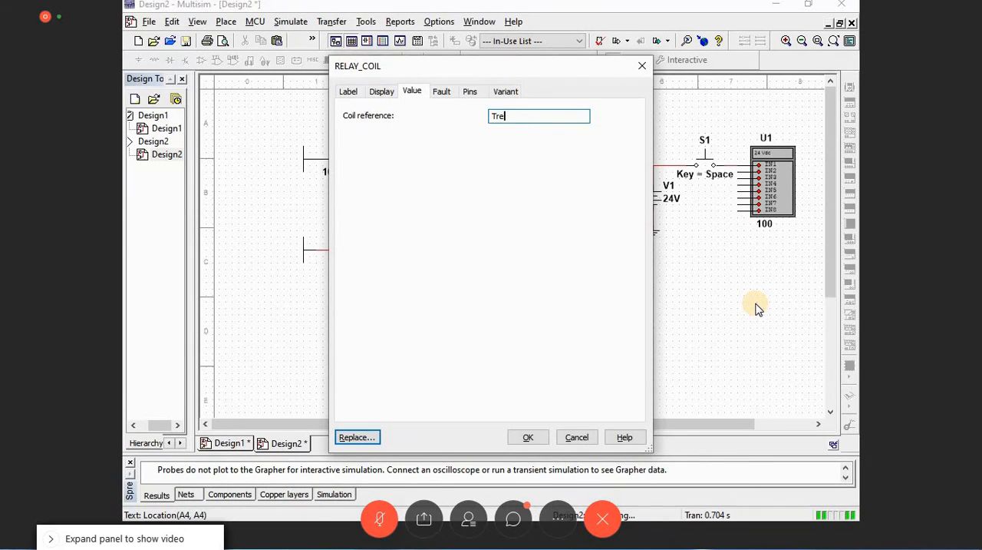
pyautogui.press('Return')
pyautogui.press('Return')
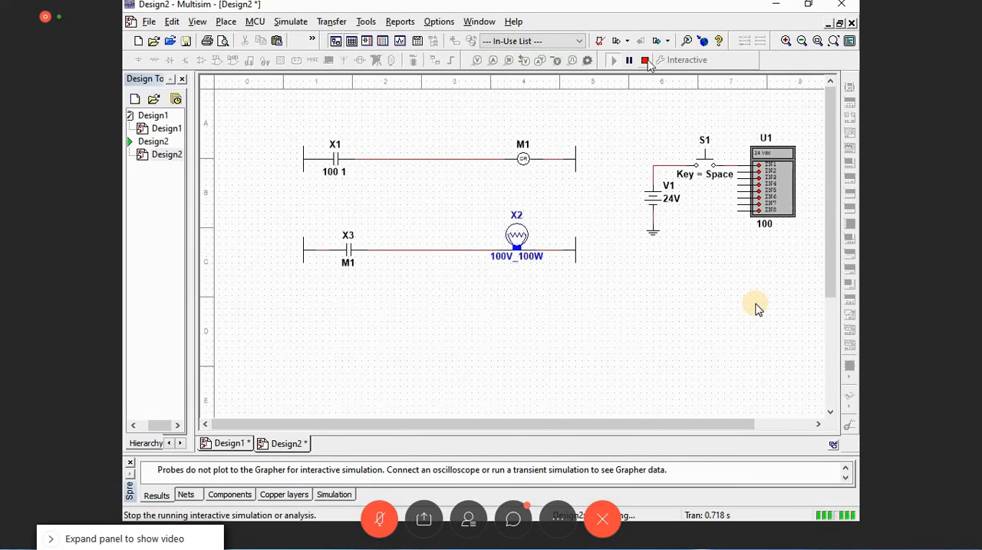
# Step: Stop the simulation and review the properties of relay coil M1
pyautogui.click(647, 61)
pyautogui.doubleClick(530, 156)
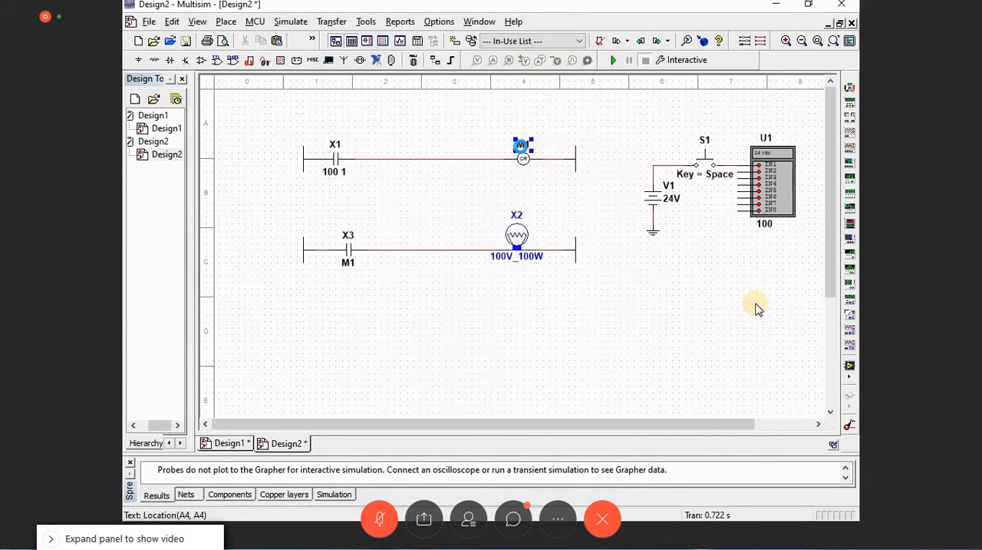
pyautogui.click(528, 436)
pyautogui.click(517, 180)
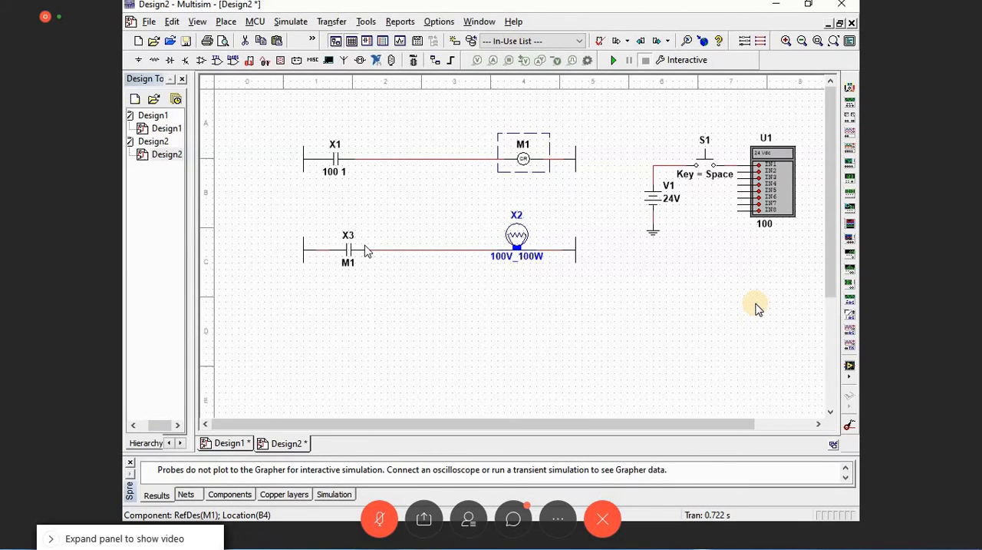
# Step: Test push button S1 in the simulation again, and set the relay coil's reference to M1
pyautogui.click(613, 60)
pyautogui.click(707, 162)
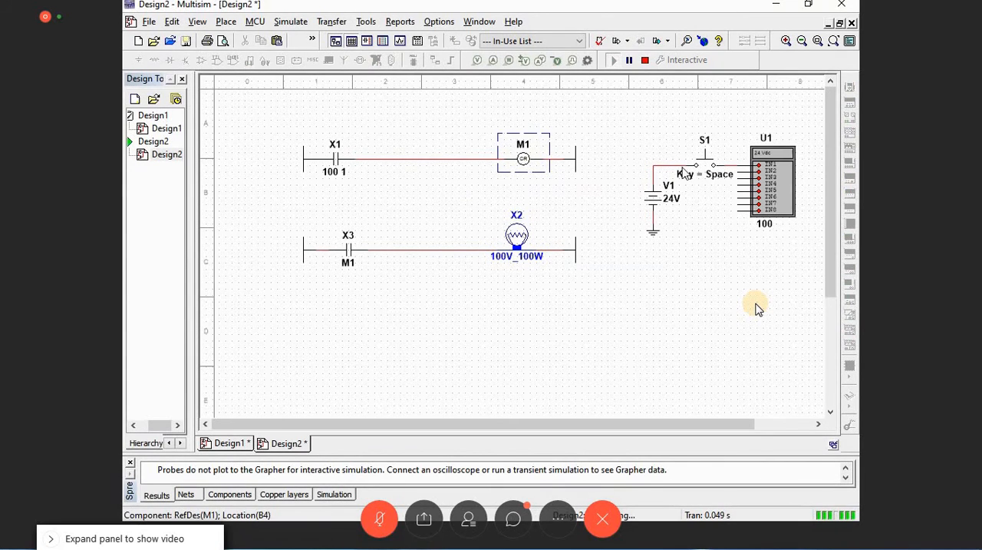
pyautogui.doubleClick(523, 148)
pyautogui.write('M1')
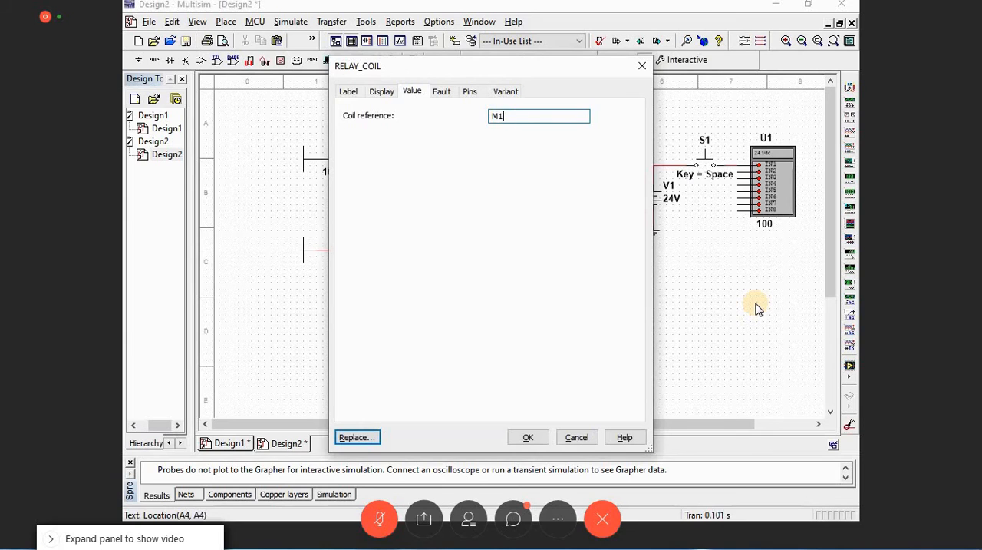
pyautogui.press('Return')
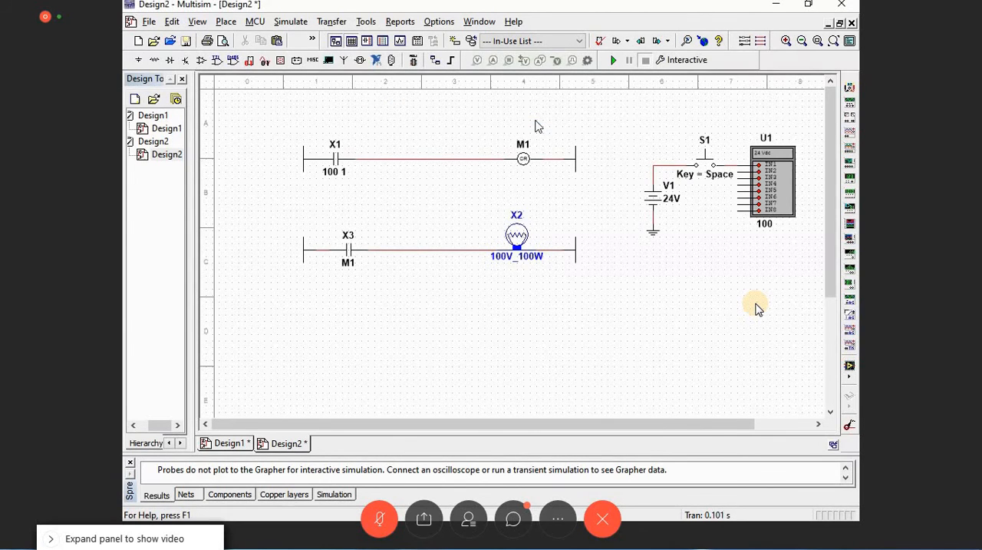
# Step: Rerun the simulation with coil reference M1, operate push button S1, and stop the simulation
pyautogui.click(613, 59)
pyautogui.click(705, 166)
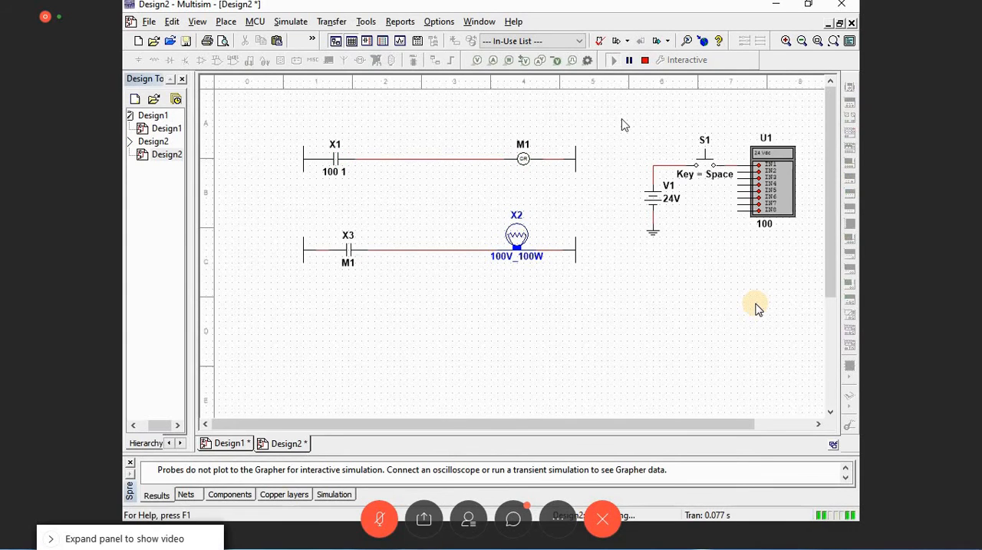
pyautogui.click(645, 60)
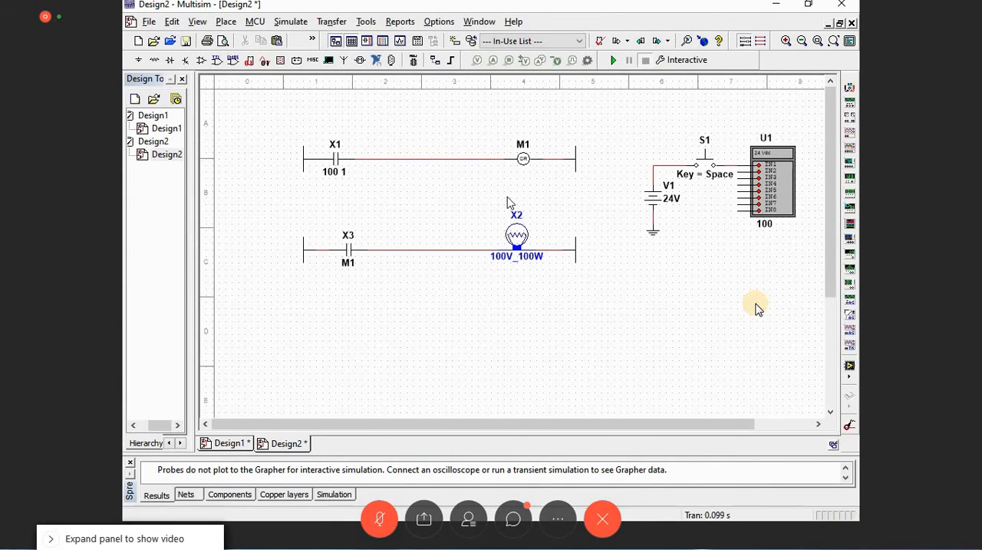
# Step: Place a normally open relay contact from the LADDER_CONTACTS family directly below contact X1
pyautogui.hotkey('ctrl', 'w')
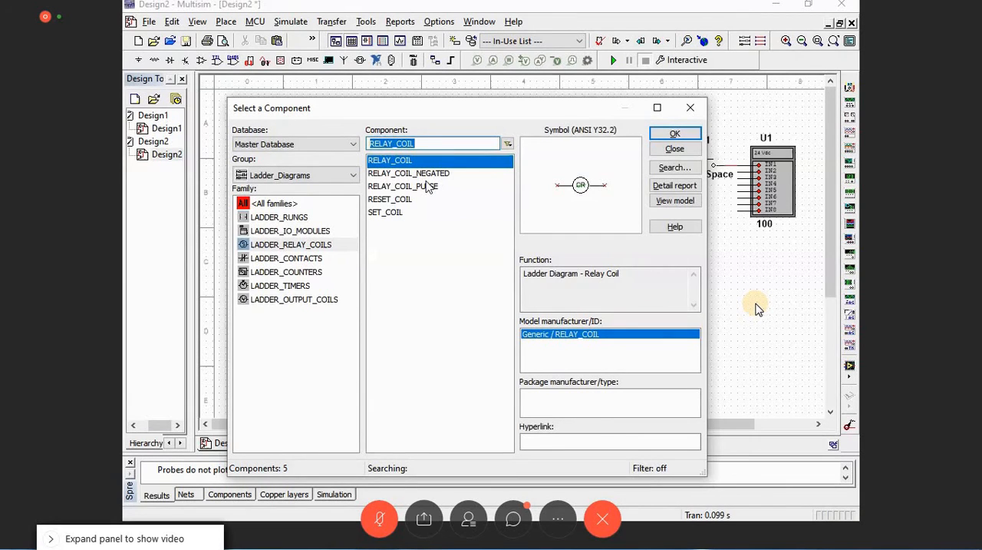
pyautogui.click(285, 258)
pyautogui.doubleClick(428, 186)
pyautogui.click(317, 195)
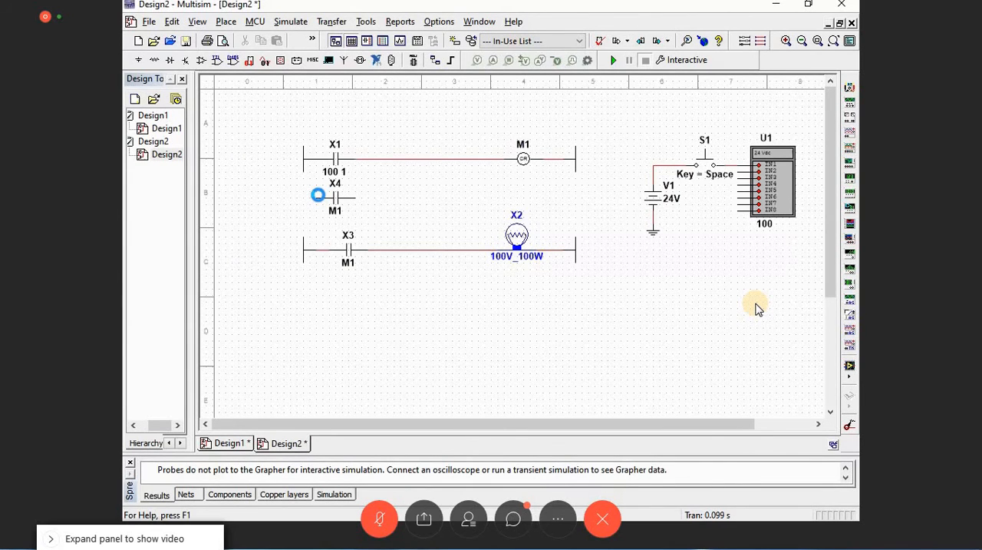
pyautogui.press('Escape')
# Step: Wire both ends of contact X4 to the upper rung as a parallel branch and shift contact X1 to the right
pyautogui.click(356, 198)
pyautogui.click(362, 159)
pyautogui.click(337, 159)
pyautogui.press('Right')
pyautogui.press('Right')
pyautogui.press('Right')
pyautogui.press('Right')
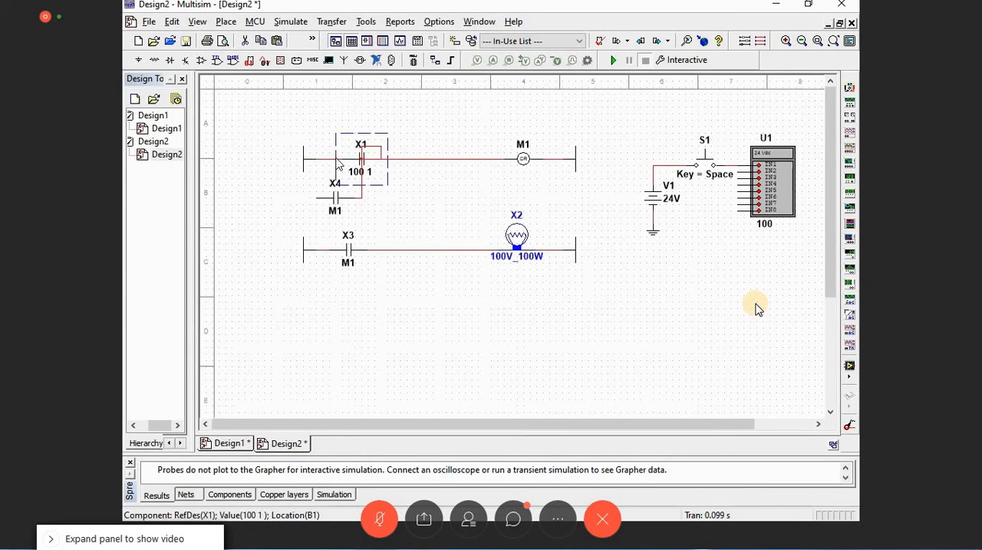
pyautogui.click(329, 159)
pyautogui.click(316, 198)
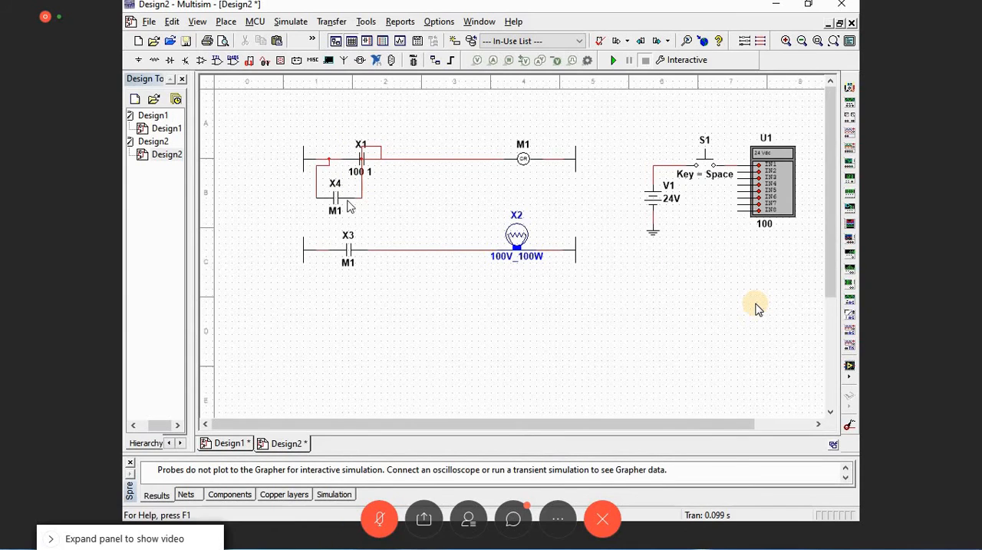
# Step: Shift contact X4 right to straighten its branch and delete the looped wire beside contact X1
pyautogui.press('Right')
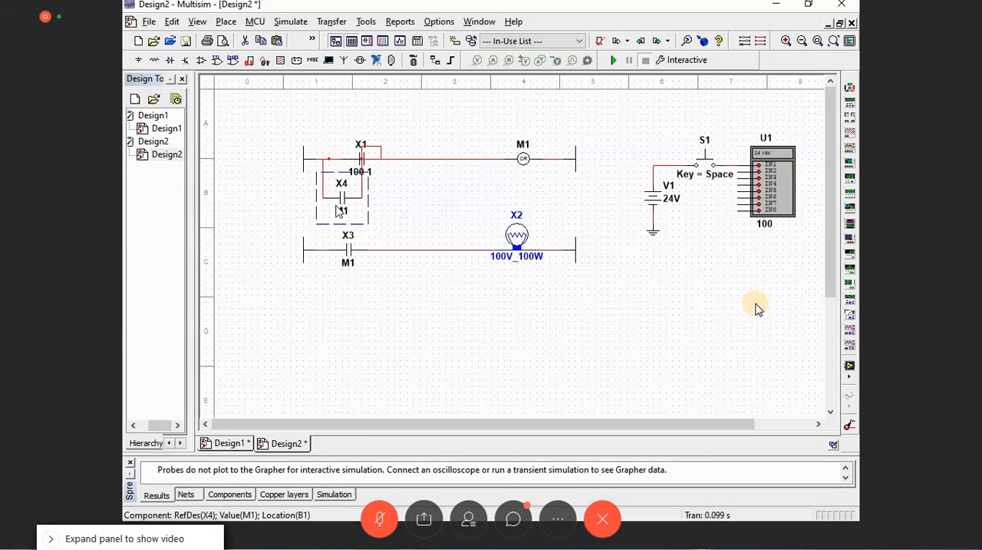
pyautogui.click(382, 152)
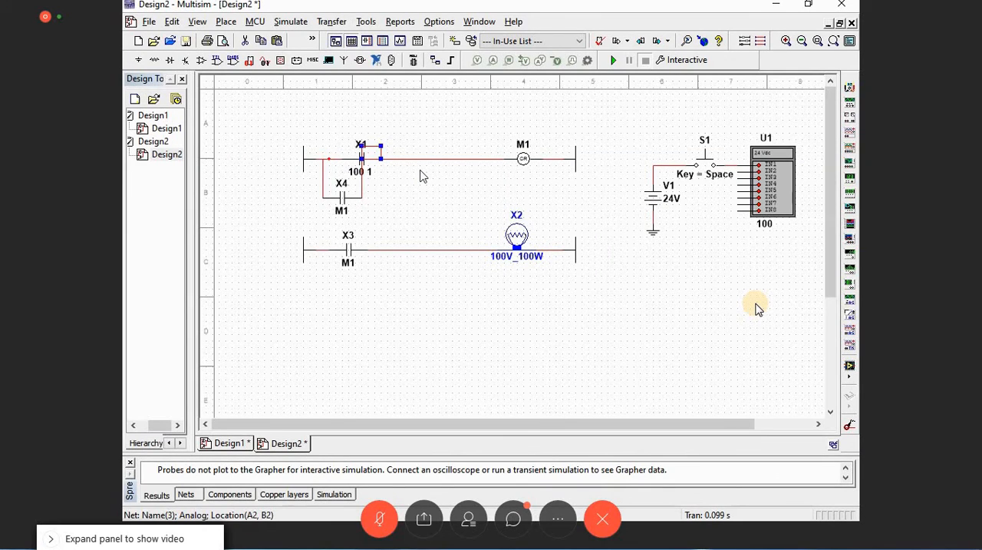
pyautogui.click(400, 194)
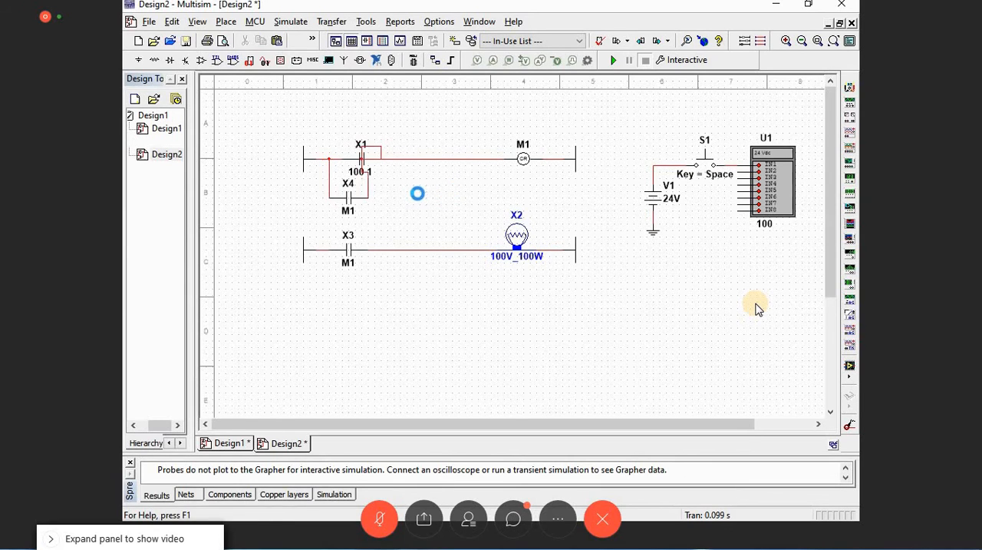
pyautogui.click(380, 152)
pyautogui.press('Delete')
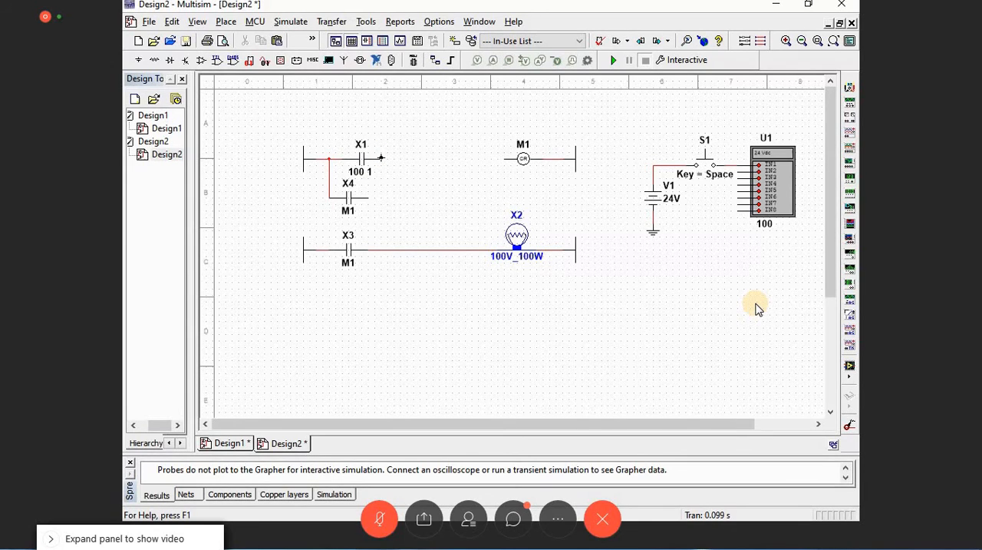
# Step: Rewire contact X1 to relay coil M1 and connect X4's free end to that wire as a latching branch
pyautogui.click(382, 159)
pyautogui.click(504, 159)
pyautogui.click(368, 198)
pyautogui.click(407, 158)
# Step: Run the simulation and operate push button S1 to test the latching circuit and lamp X2
pyautogui.press('F5')
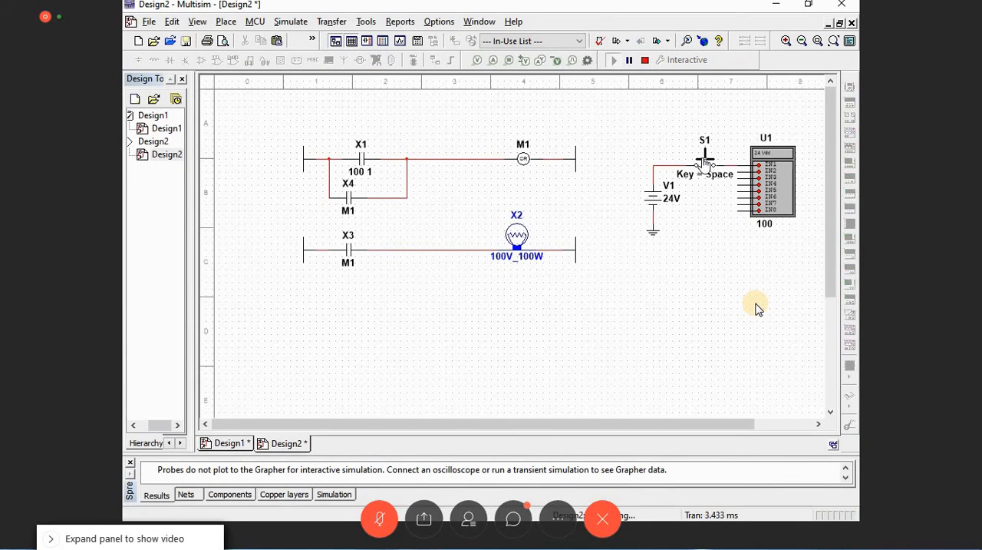
pyautogui.click(705, 163)
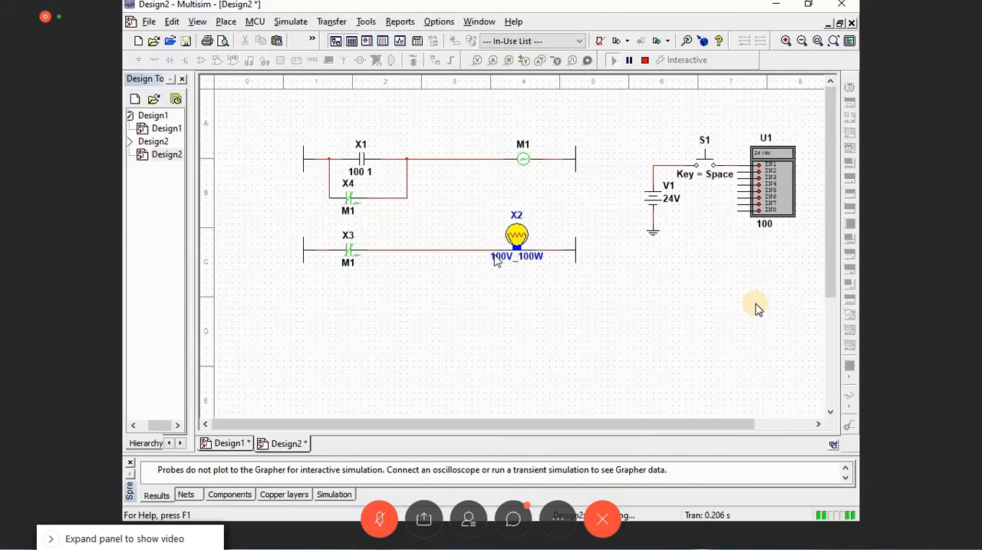
pyautogui.moveTo(265, 115); pyautogui.dragTo(604, 315)
pyautogui.click(604, 316)
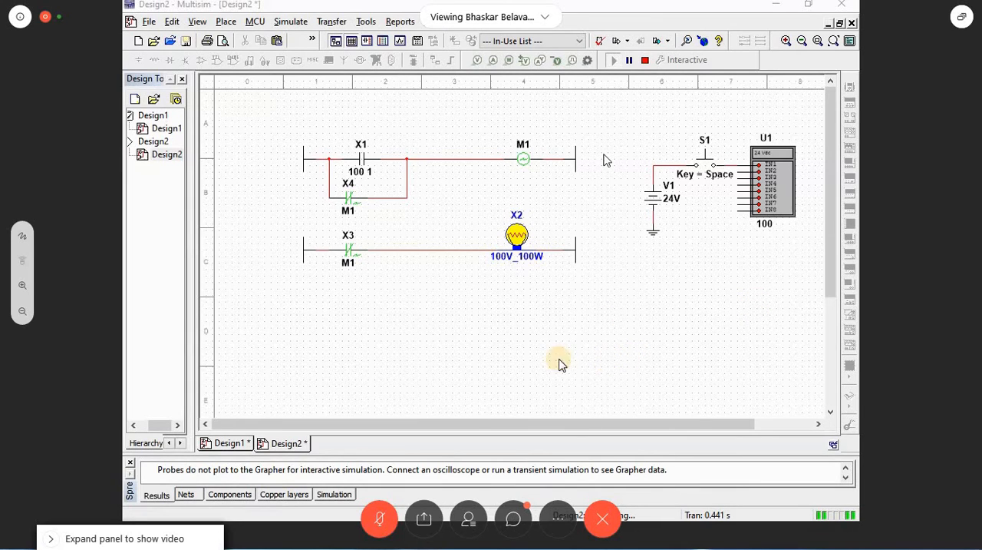
pyautogui.click(513, 521)
pyautogui.click(513, 521)
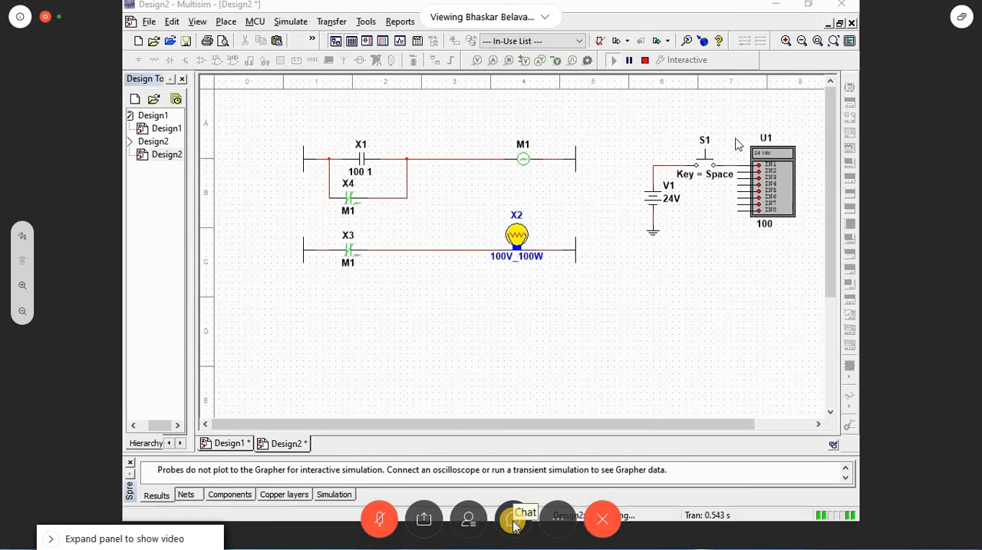
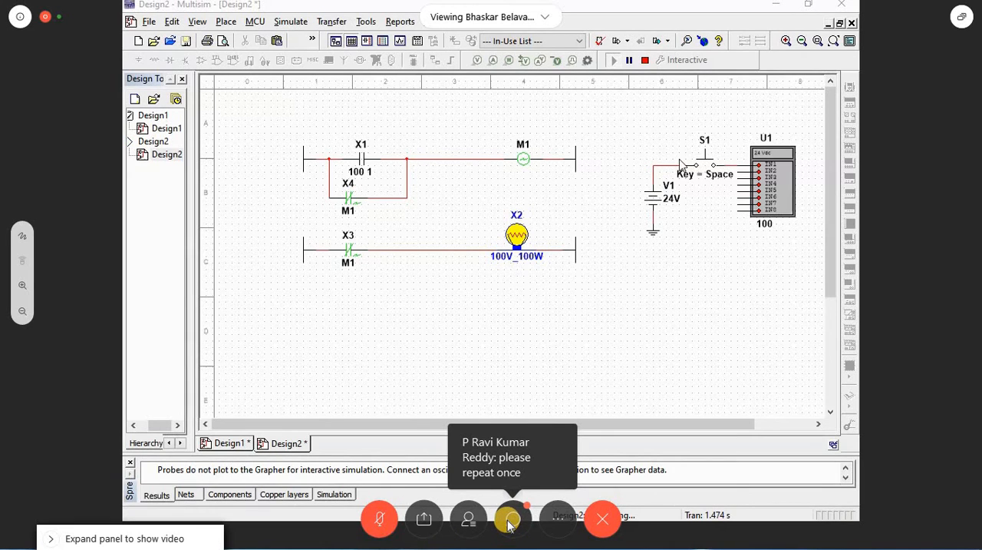
pyautogui.click(509, 520)
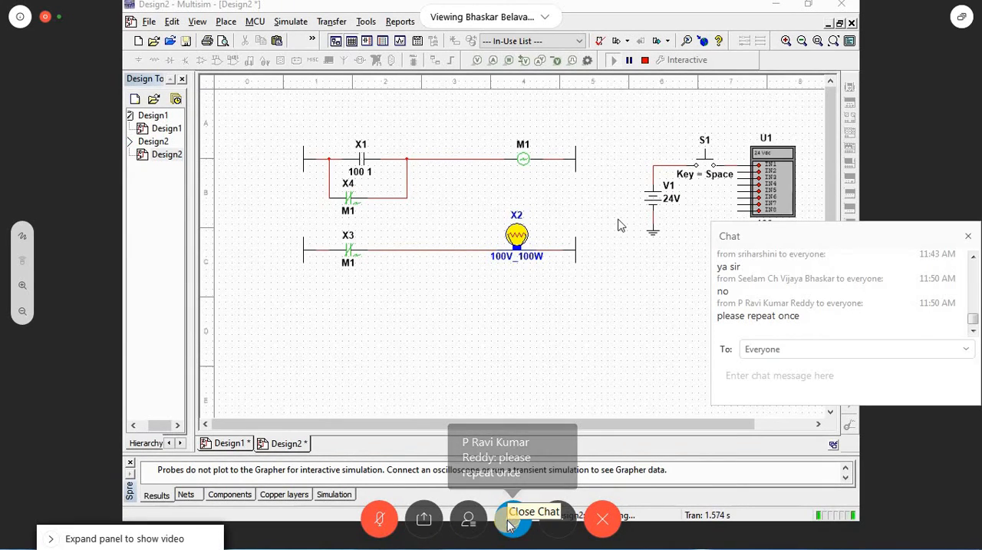
pyautogui.click(739, 387)
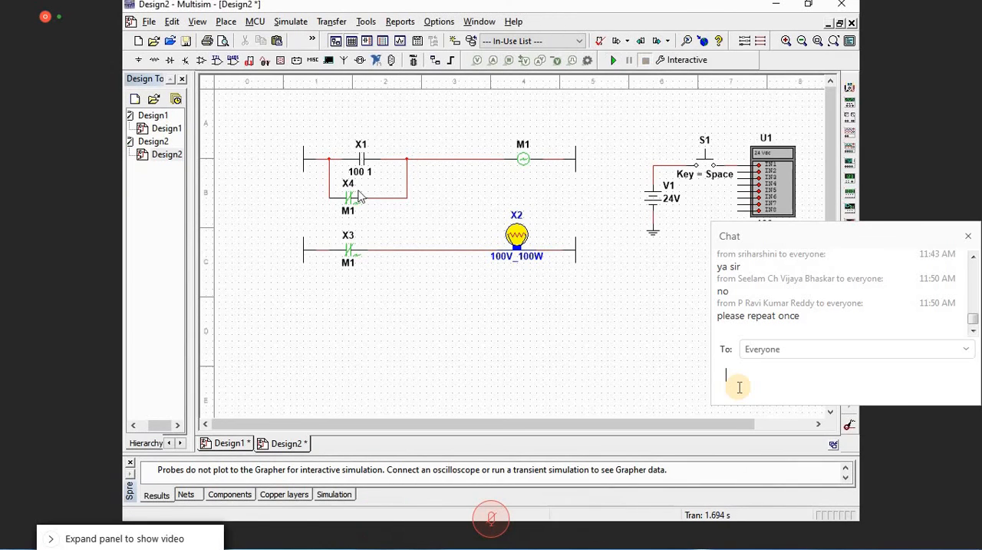
pyautogui.write('inple')
pyautogui.write('ce of M1, directly we can use ')
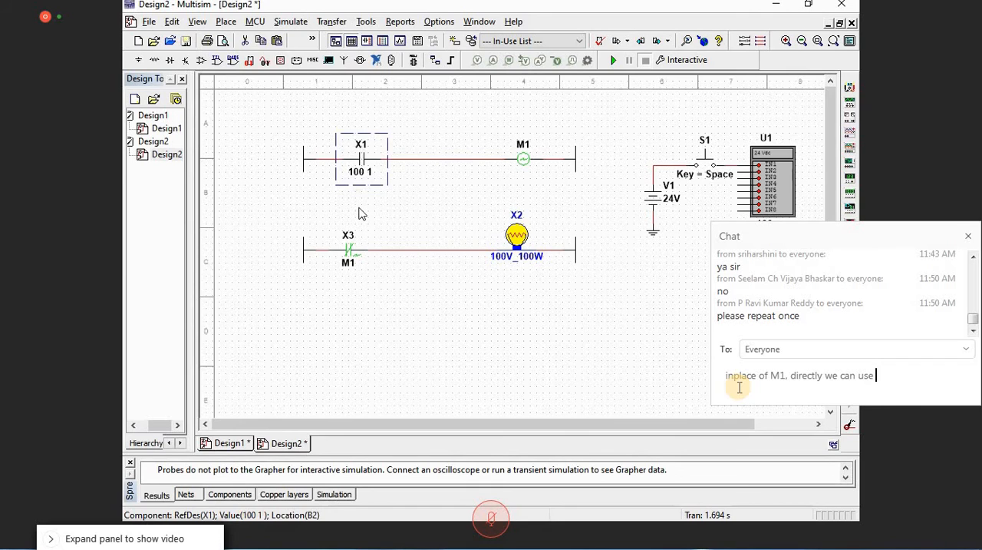
pyautogui.write('bulb x2 also know sir.')
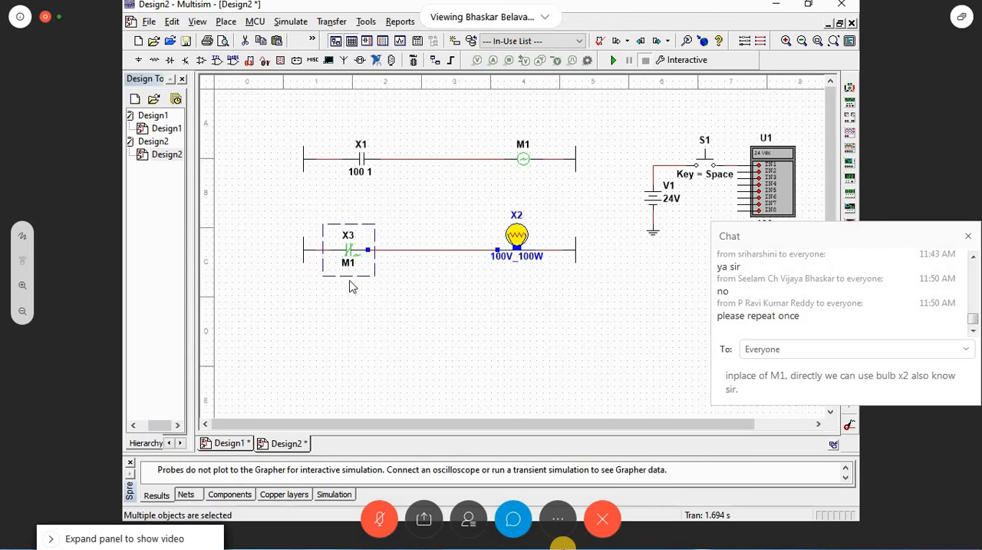
pyautogui.press('BackSpace')
pyautogui.write(', no need o')
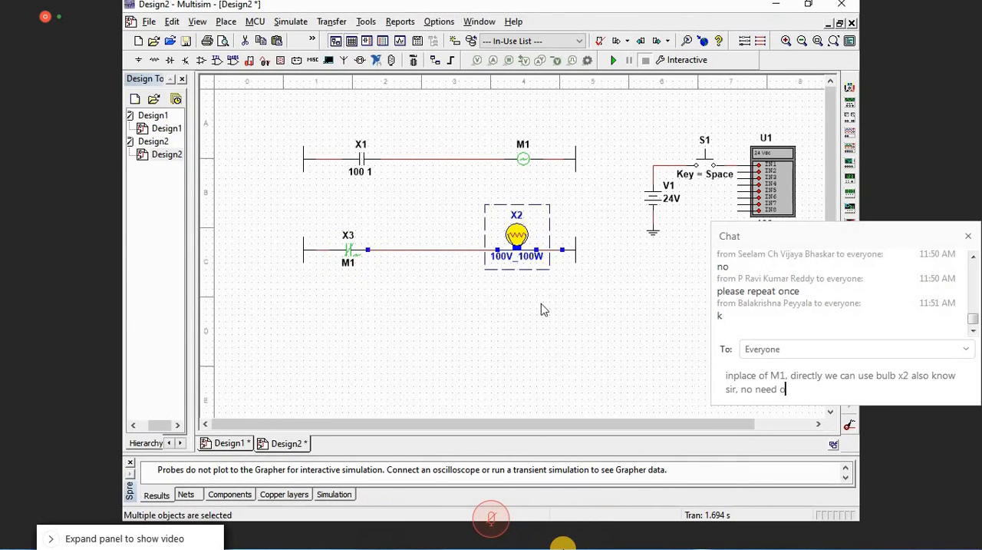
pyautogui.write('f x3')
pyautogui.press('BackSpace')
pyautogui.press('BackSpace')
pyautogui.press('BackSpace')
pyautogui.press('BackSpace')
pyautogui.press('BackSpace')
pyautogui.press('BackSpace')
pyautogui.press('BackSpace')
pyautogui.press('BackSpace')
pyautogui.press('BackSpace')
pyautogui.press('BackSpace')
pyautogui.press('BackSpace')
pyautogui.press('BackSpace')
pyautogui.press('BackSpace')
pyautogui.write('without s')
pyautogui.press('BackSpace')
pyautogui.write('usign')
pyautogui.press('BackSpace')
pyautogui.press('BackSpace')
pyautogui.press('BackSpace')
pyautogui.press('BackSpace')
pyautogui.write('ing x2')
pyautogui.press('BackSpace')
pyautogui.write('3')
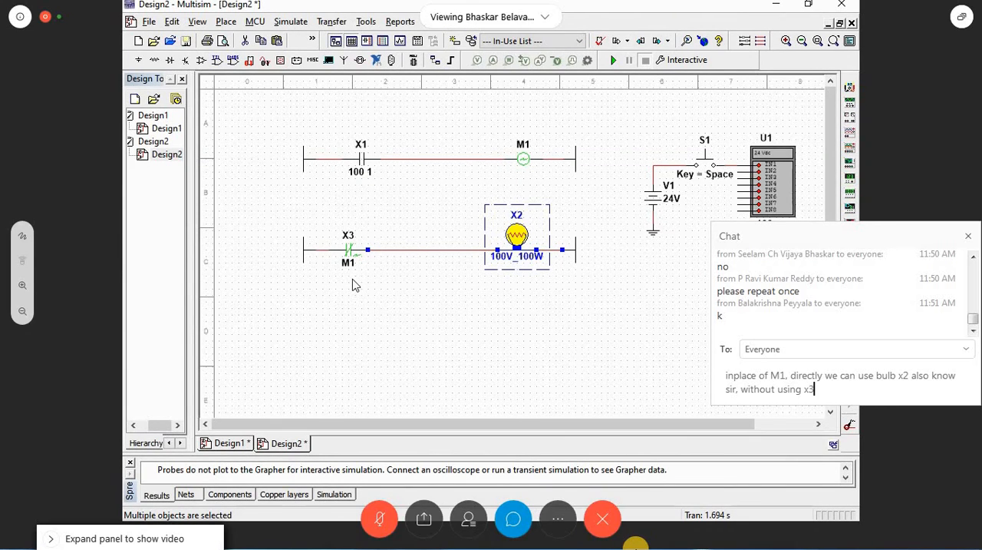
pyautogui.hotkey('ctrl', 'a')
pyautogui.press('BackSpace')
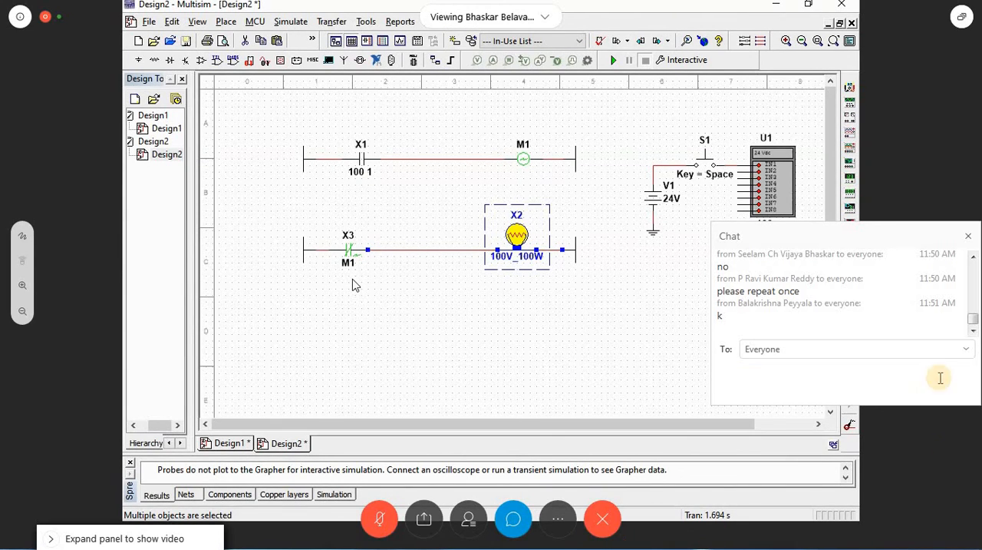
pyautogui.click(968, 235)
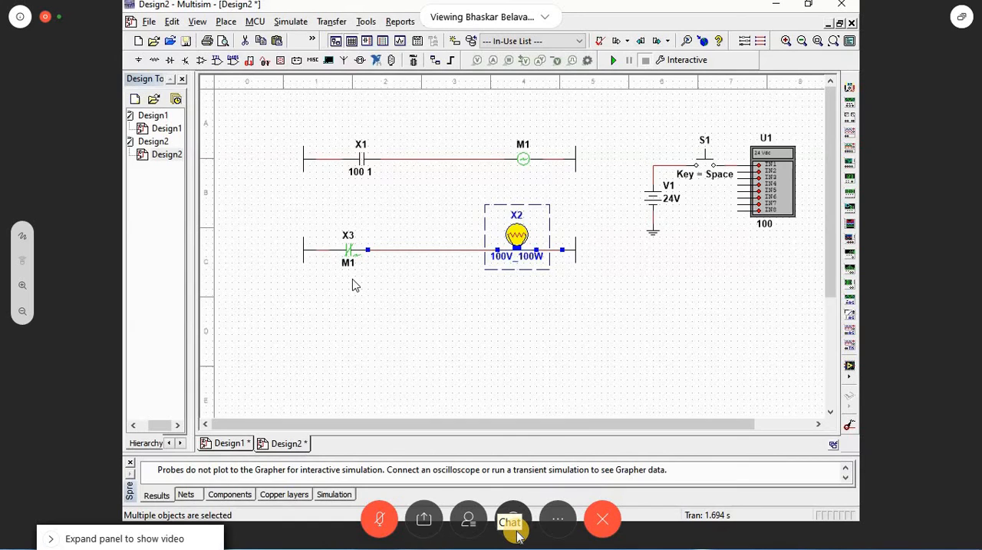
# Step: Place a RELAY_CONTACT_NO contact below X1 and wire it in parallel with X1 as the latching branch
pyautogui.hotkey('ctrl', 'w')
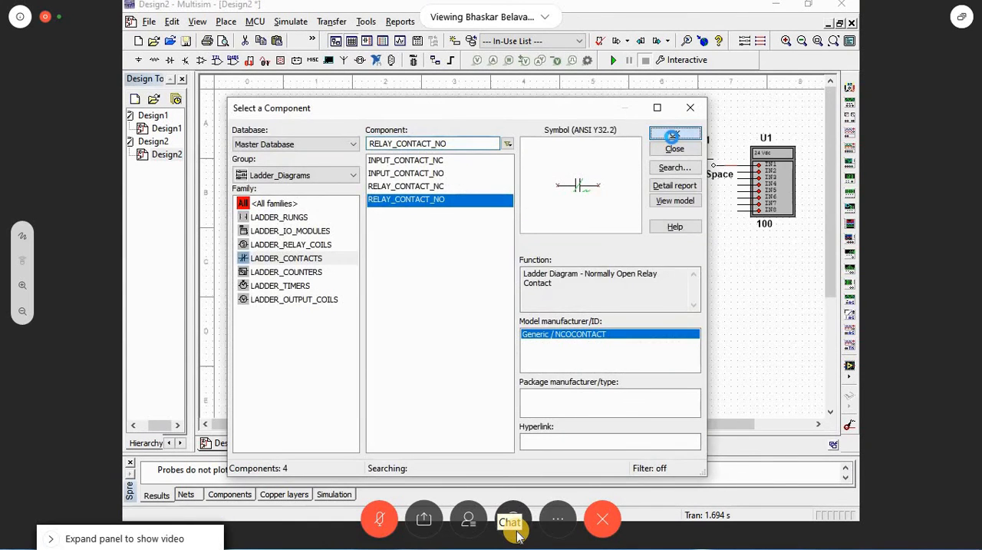
pyautogui.click(672, 135)
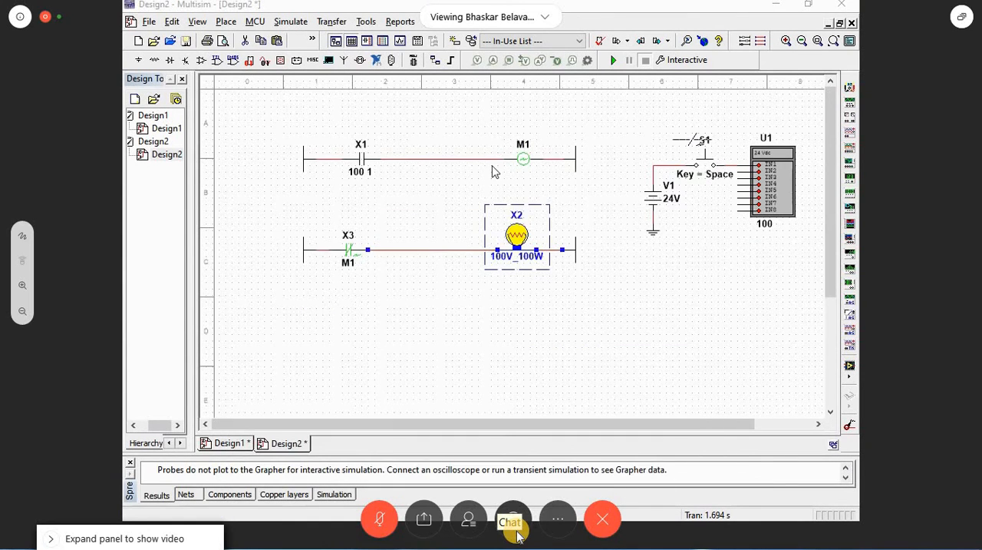
pyautogui.click(343, 199)
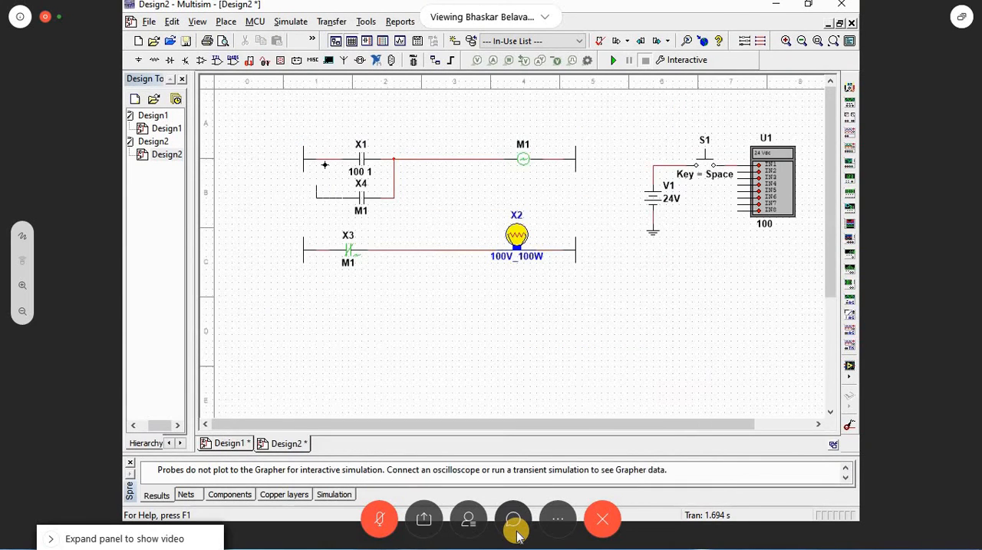
pyautogui.click(325, 164)
# Step: Run the simulation, operate push button S1 to test the latch on coil M1 and lamp X2, and stop it
pyautogui.click(613, 60)
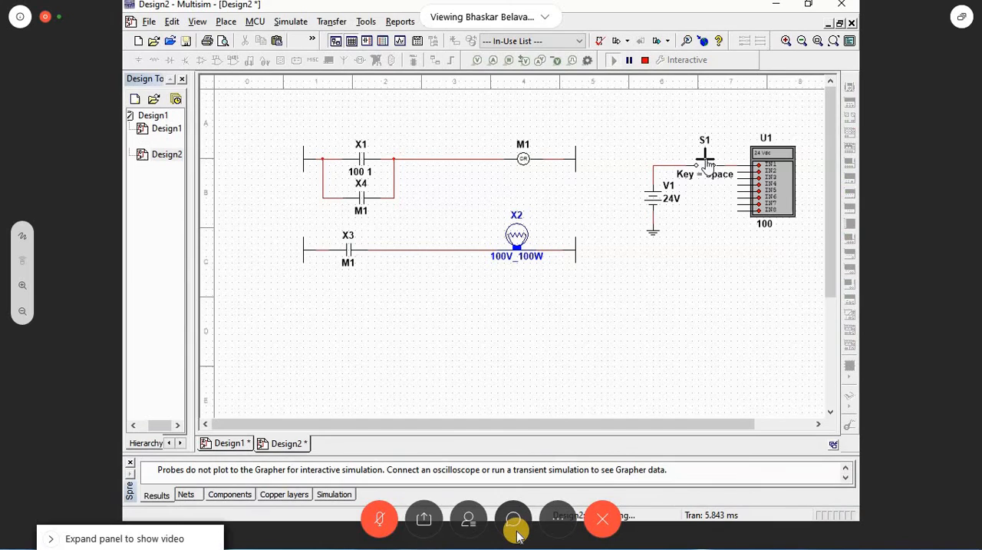
pyautogui.click(706, 162)
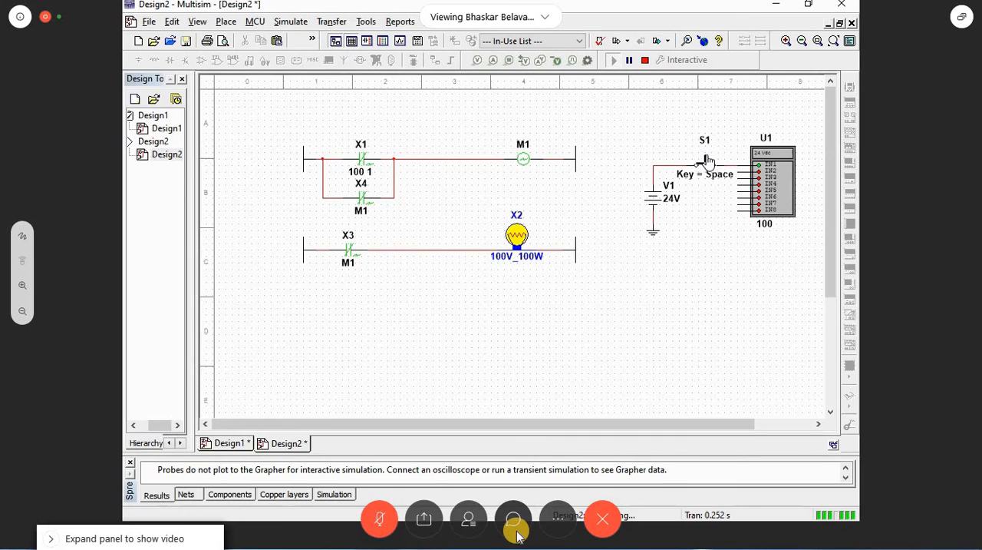
pyautogui.click(704, 160)
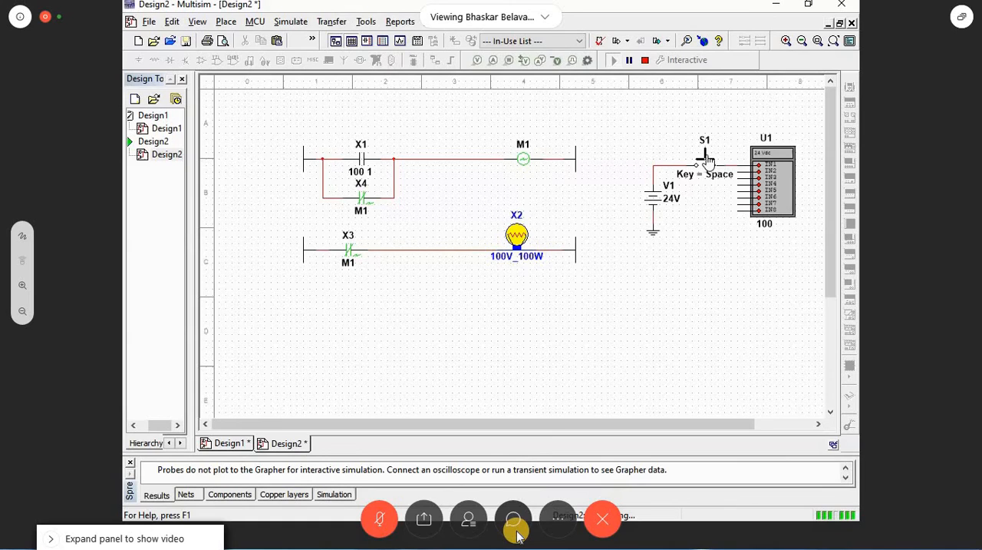
pyautogui.moveTo(461, 211); pyautogui.dragTo(554, 127)
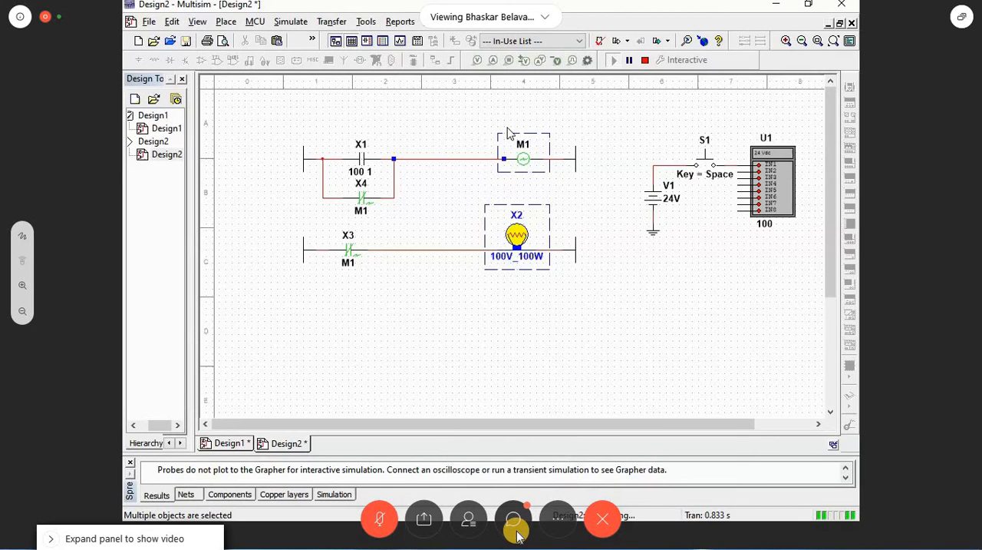
pyautogui.click(507, 133)
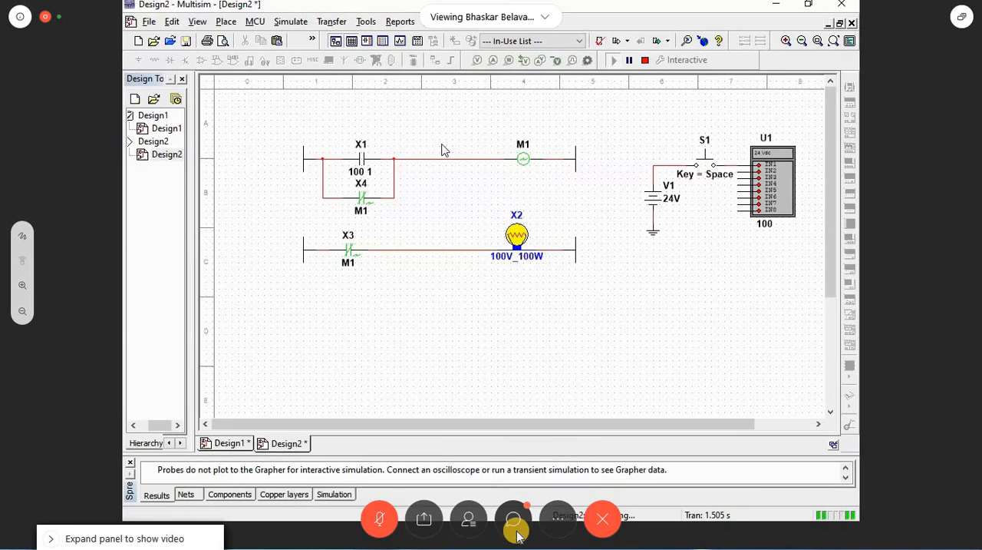
pyautogui.click(706, 162)
pyautogui.click(706, 164)
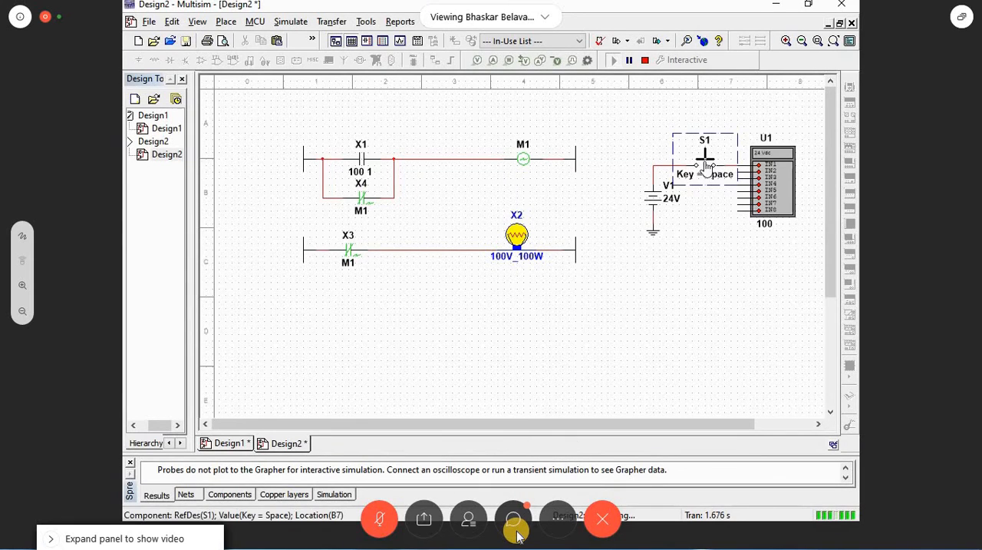
pyautogui.click(706, 164)
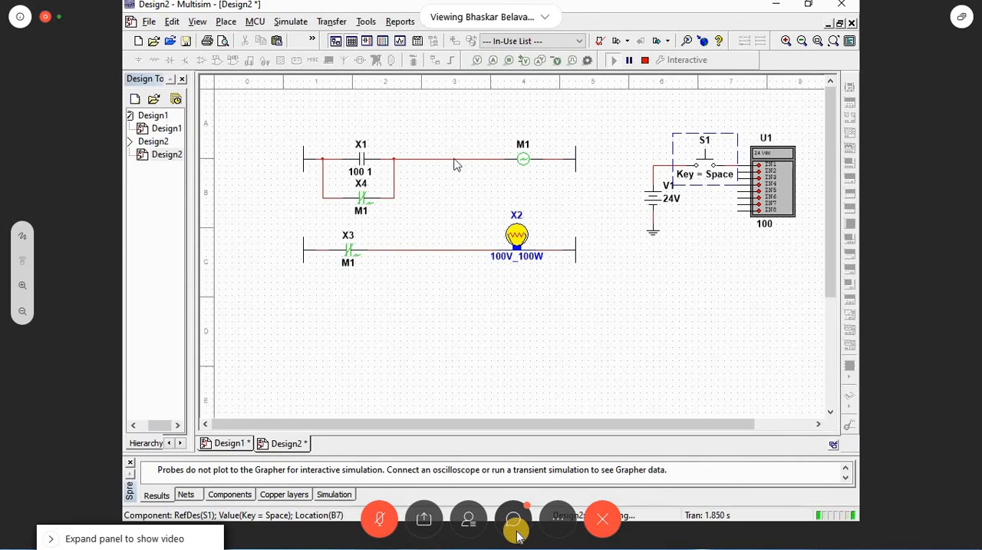
pyautogui.click(644, 65)
# Step: Insert an INPUT_CONTACT_NC contact into the upper rung between the latching branch and coil M1
pyautogui.hotkey('ctrl', 'w')
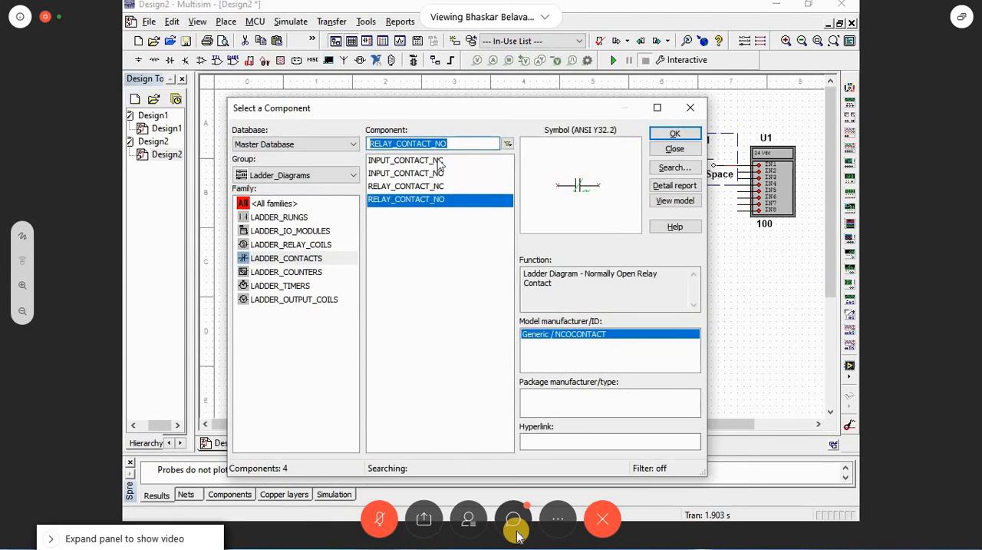
pyautogui.click(439, 161)
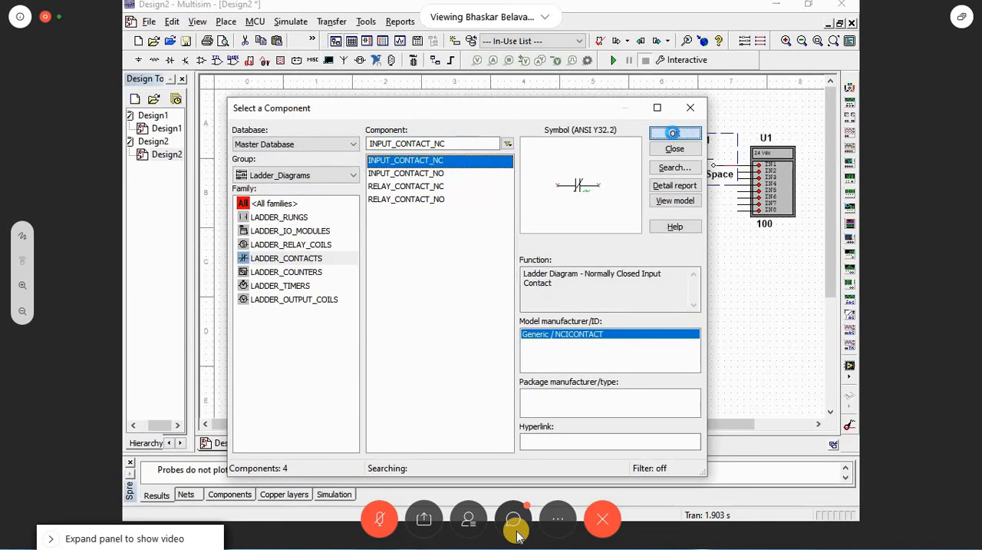
pyautogui.click(675, 133)
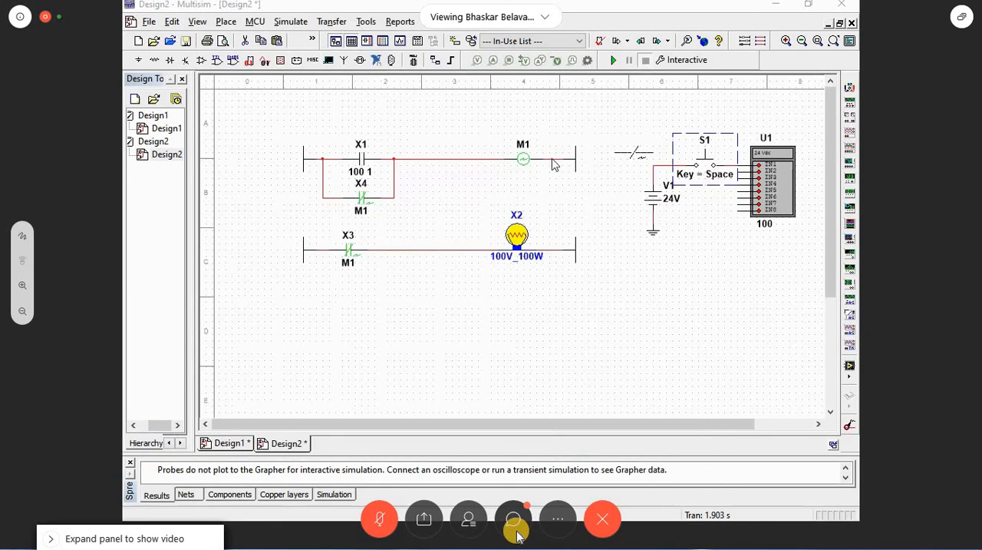
pyautogui.click(453, 160)
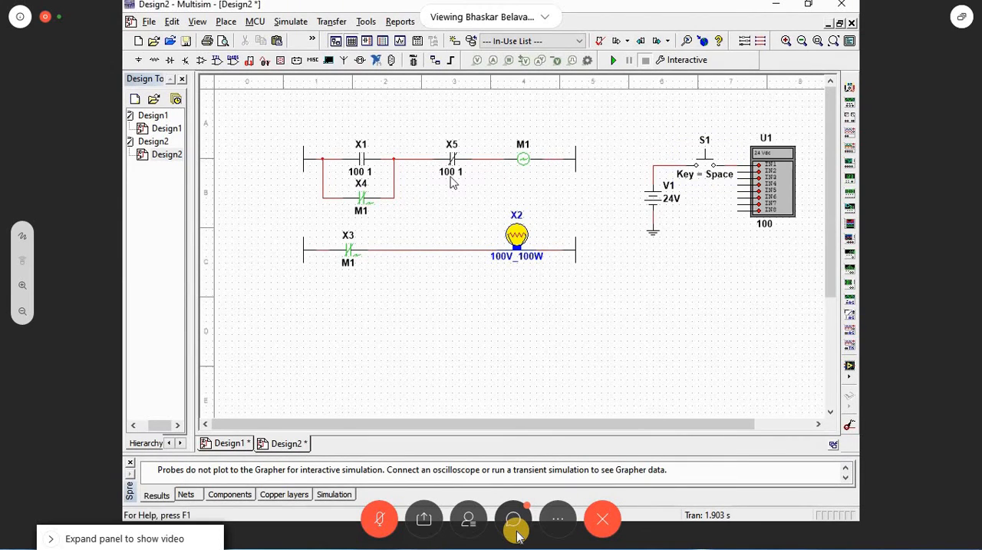
# Step: Set the input number of normally closed contact X5 to 2
pyautogui.doubleClick(477, 184)
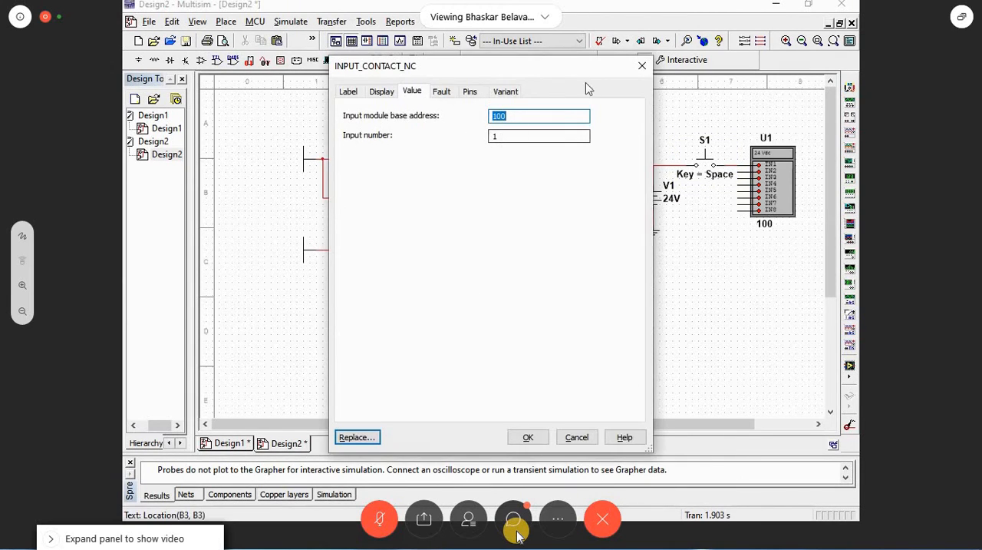
pyautogui.click(642, 69)
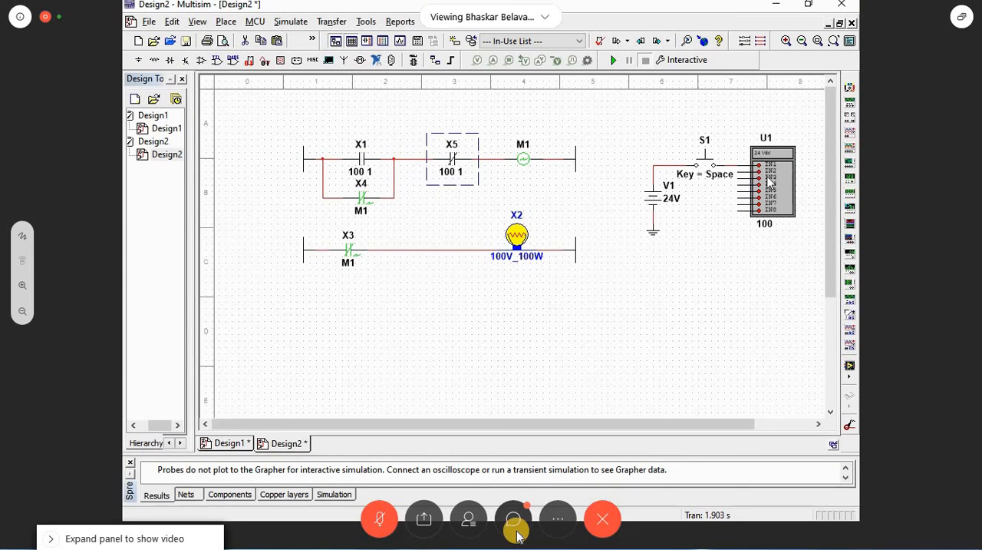
pyautogui.click(457, 171)
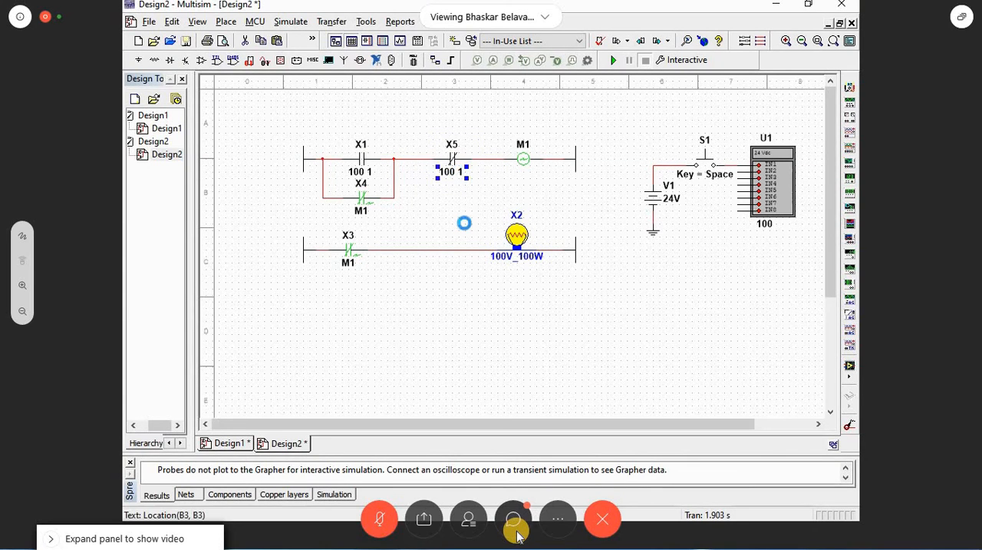
pyautogui.click(490, 137)
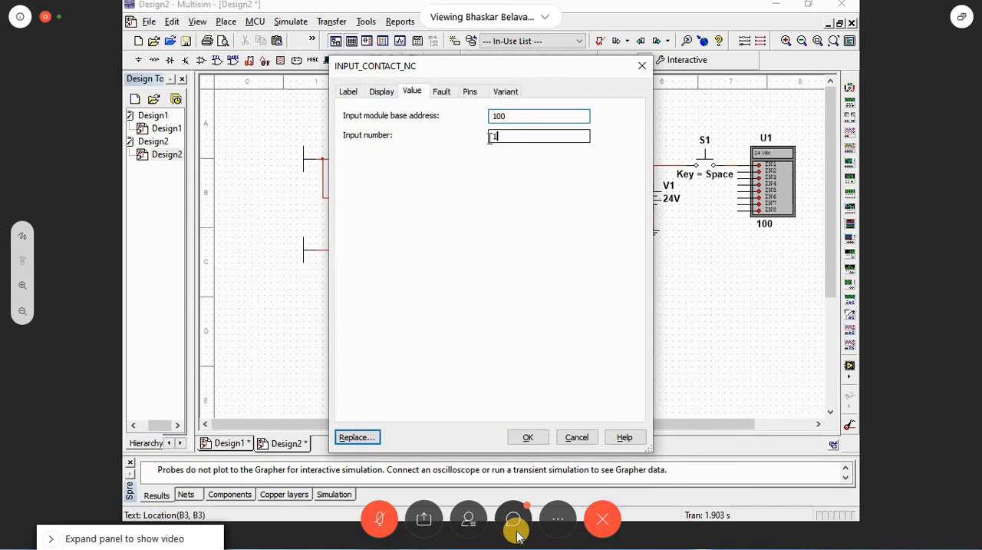
pyautogui.write('2')
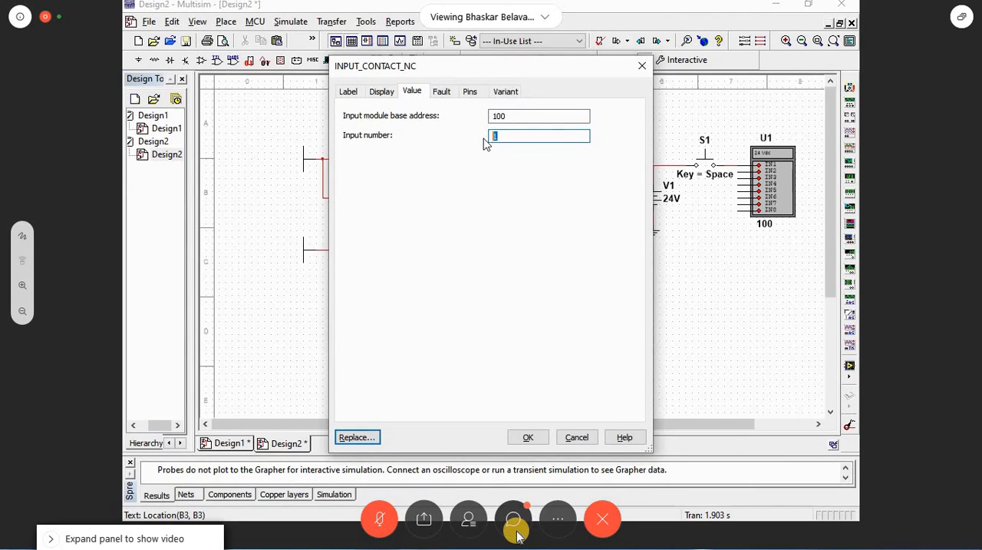
pyautogui.press('Return')
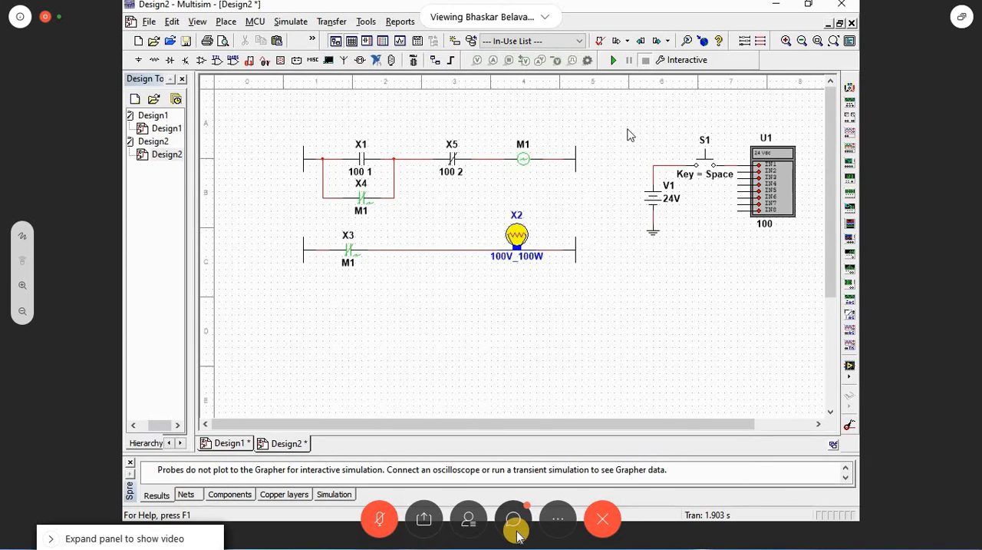
# Step: Place a second push button below S1, near input module U1
pyautogui.click(771, 186)
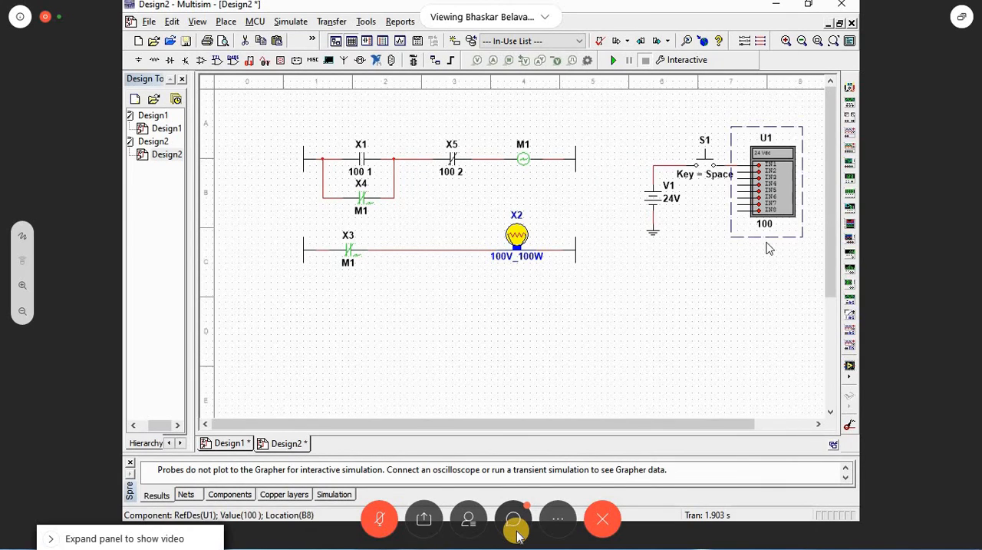
pyautogui.click(706, 254)
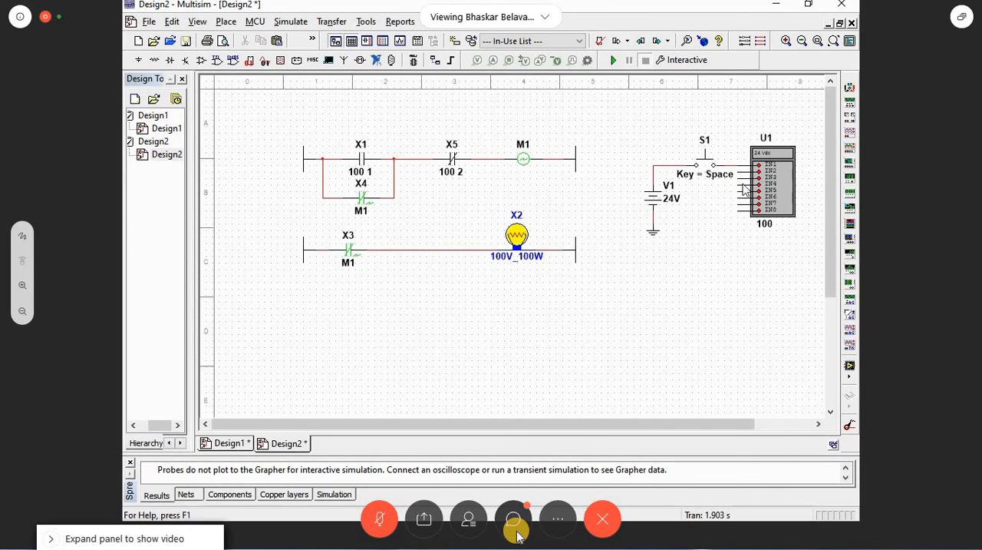
pyautogui.click(697, 164)
pyautogui.click(697, 165)
pyautogui.click(714, 265)
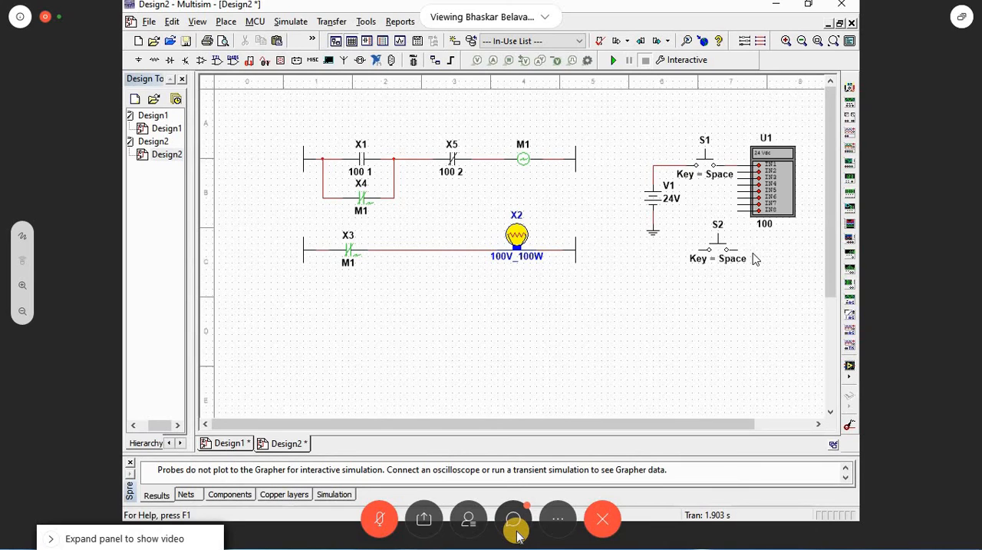
# Step: Wire push button S2 from the V1 supply wire to input IN2 of module U1
pyautogui.click(699, 249)
pyautogui.click(673, 165)
pyautogui.click(737, 250)
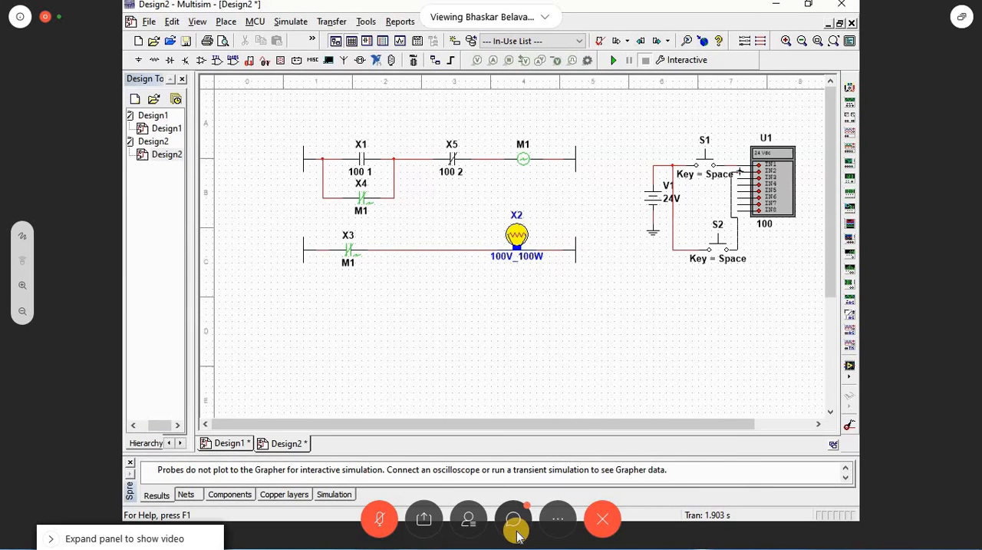
pyautogui.click(740, 171)
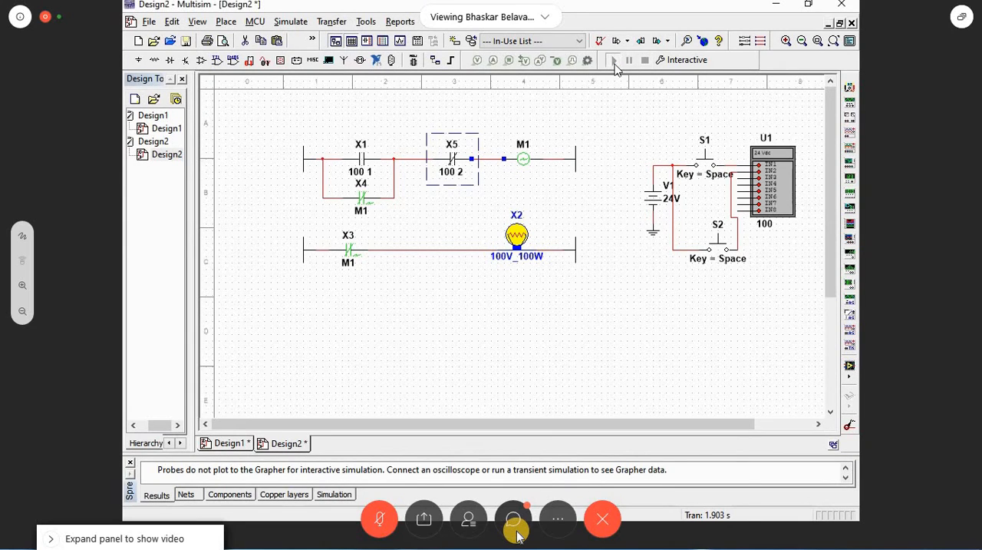
# Step: Run the simulation and actuate push buttons S1 and S2 to test latching and releasing coil M1 and lamp X2
pyautogui.click(614, 61)
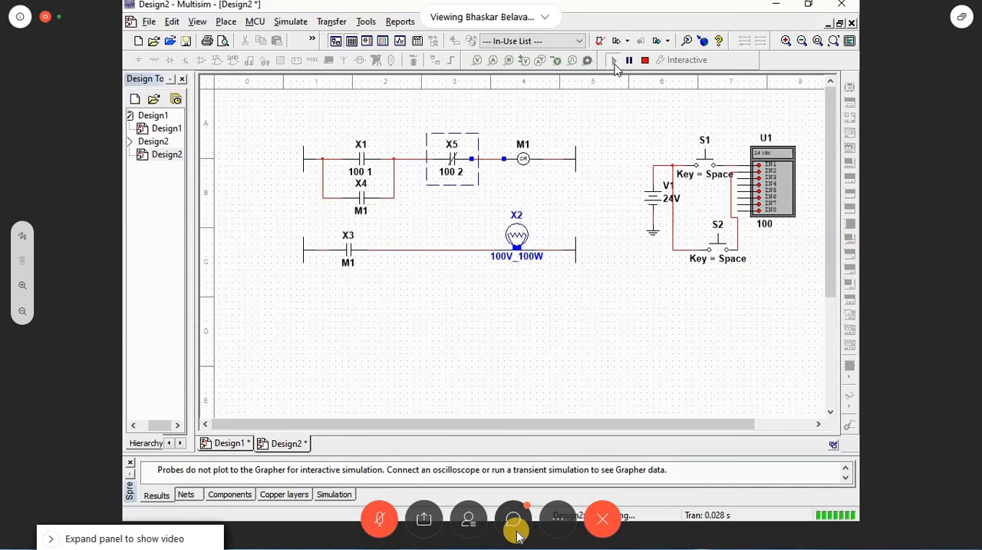
pyautogui.click(710, 167)
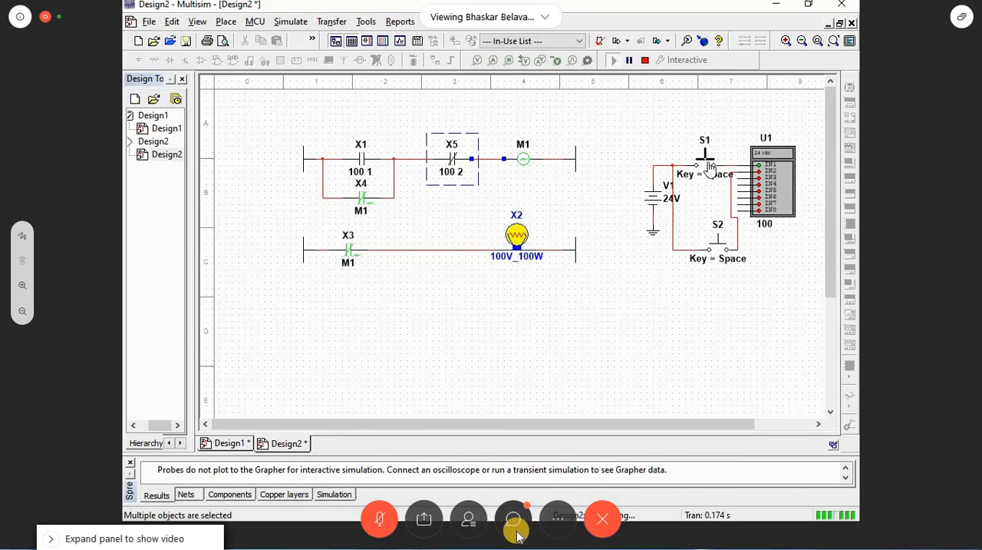
pyautogui.click(717, 243)
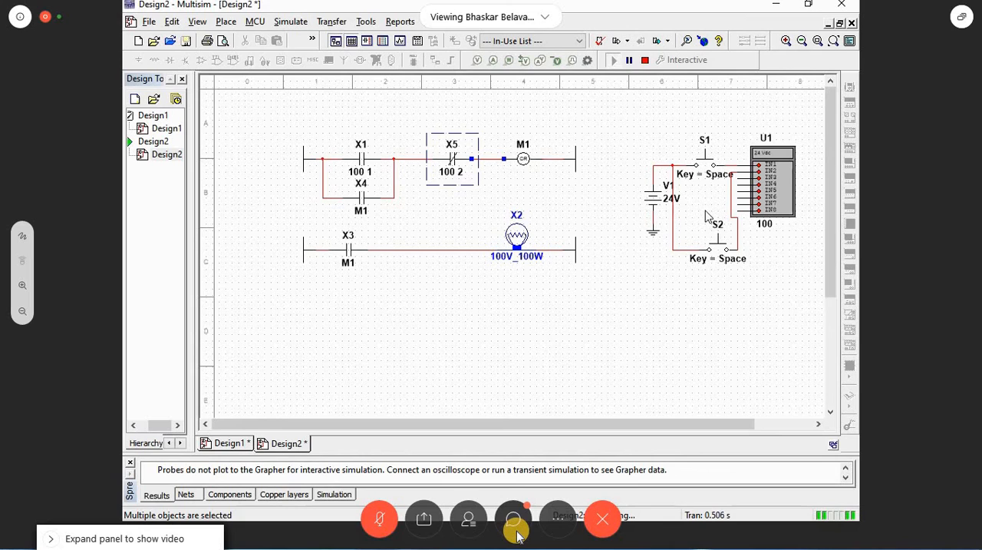
pyautogui.moveTo(702, 211); pyautogui.dragTo(735, 229)
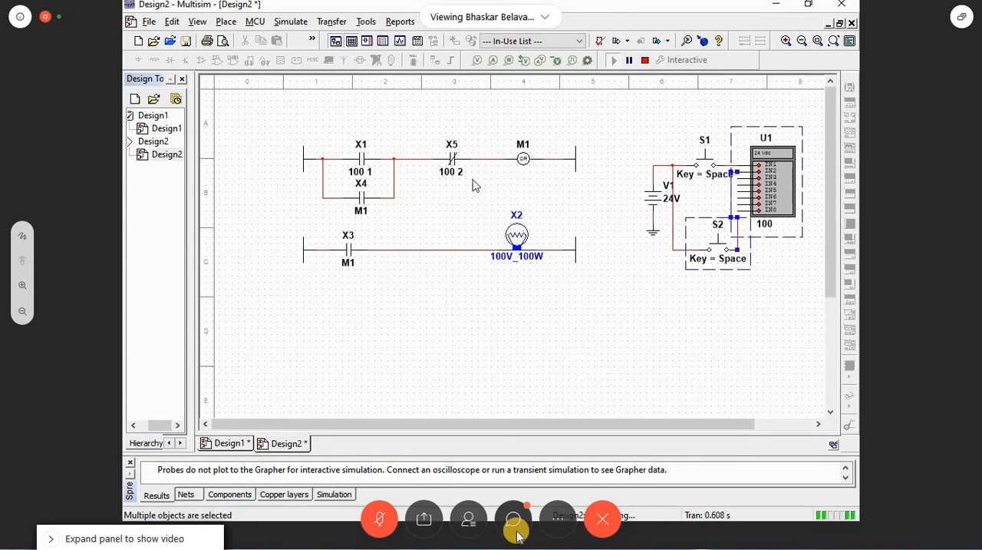
pyautogui.click(459, 191)
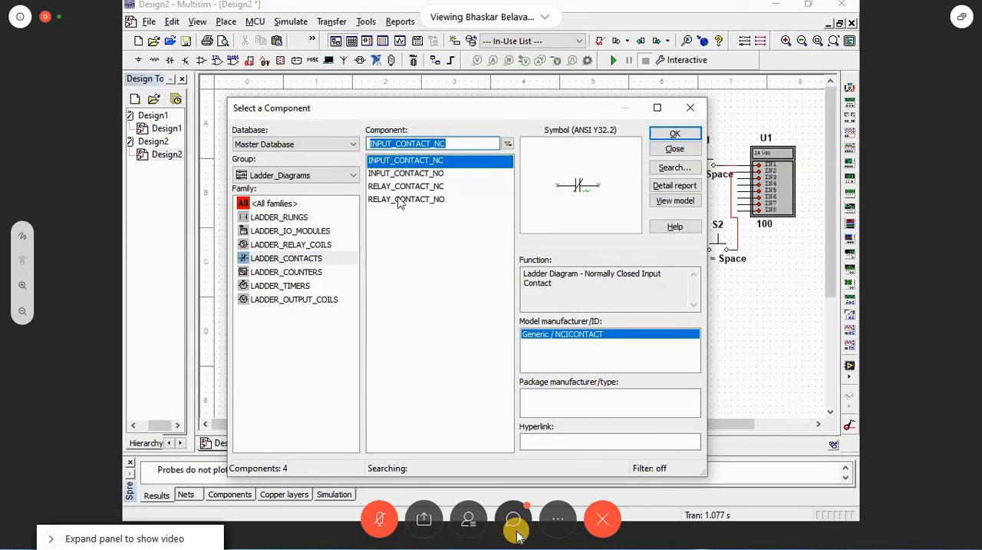
# Step: Insert a TIMER_TON from the LADDER_TIMERS family into the second rung between contact X3 and lamp X2
pyautogui.click(600, 11)
pyautogui.click(287, 284)
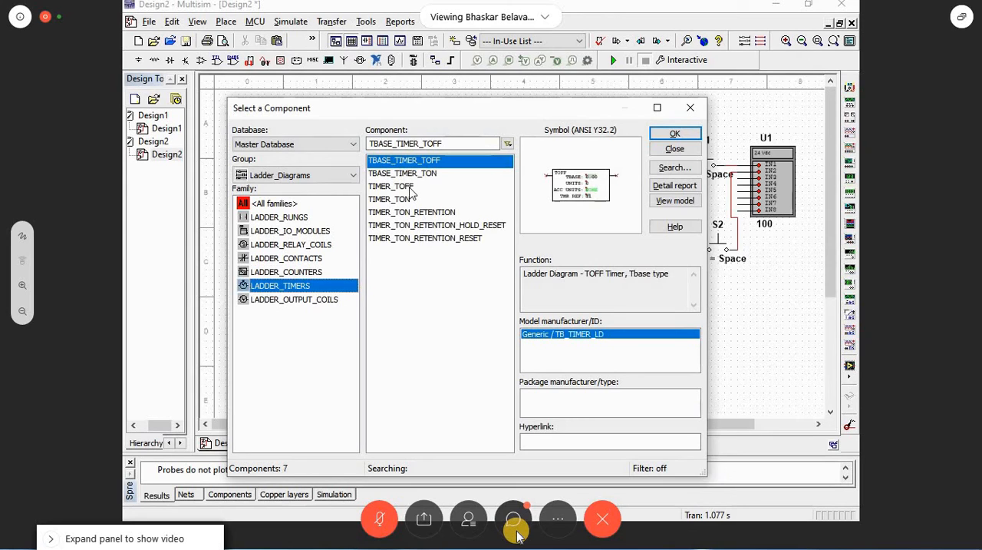
pyautogui.click(410, 187)
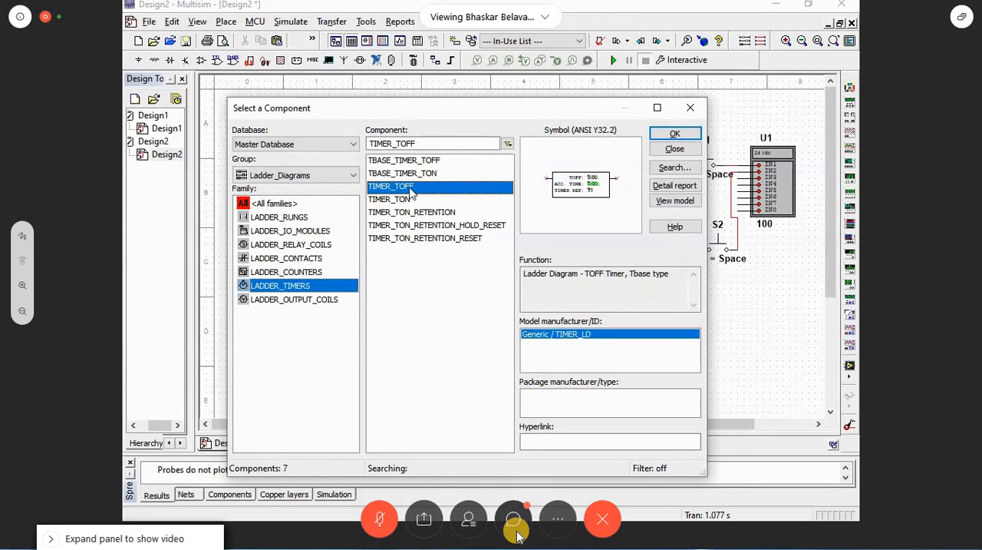
pyautogui.click(411, 200)
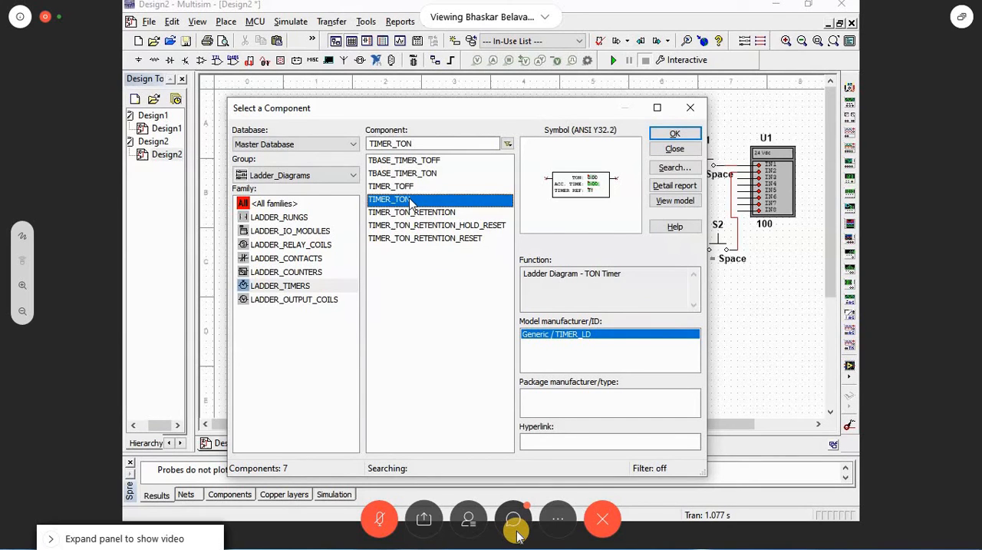
pyautogui.click(687, 132)
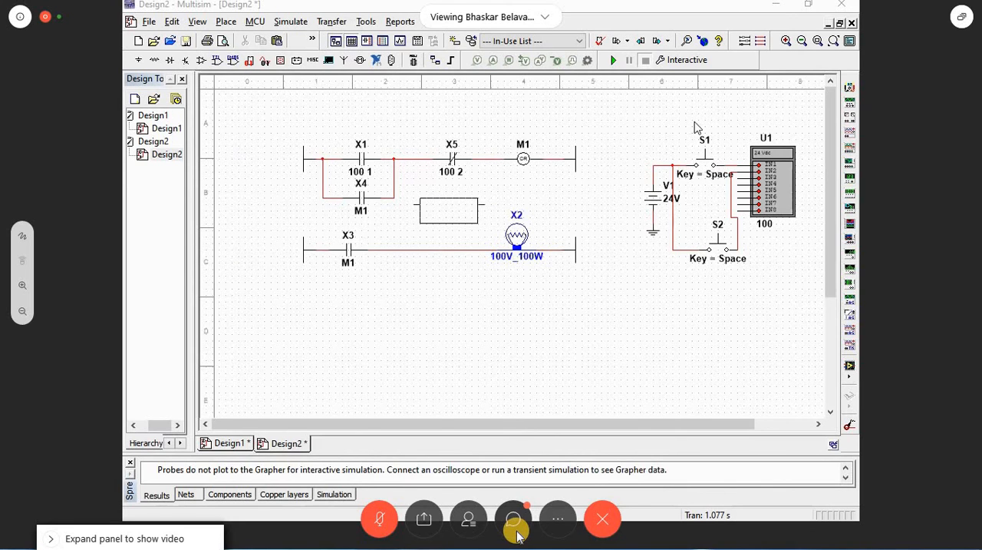
pyautogui.click(449, 210)
pyautogui.press('Escape')
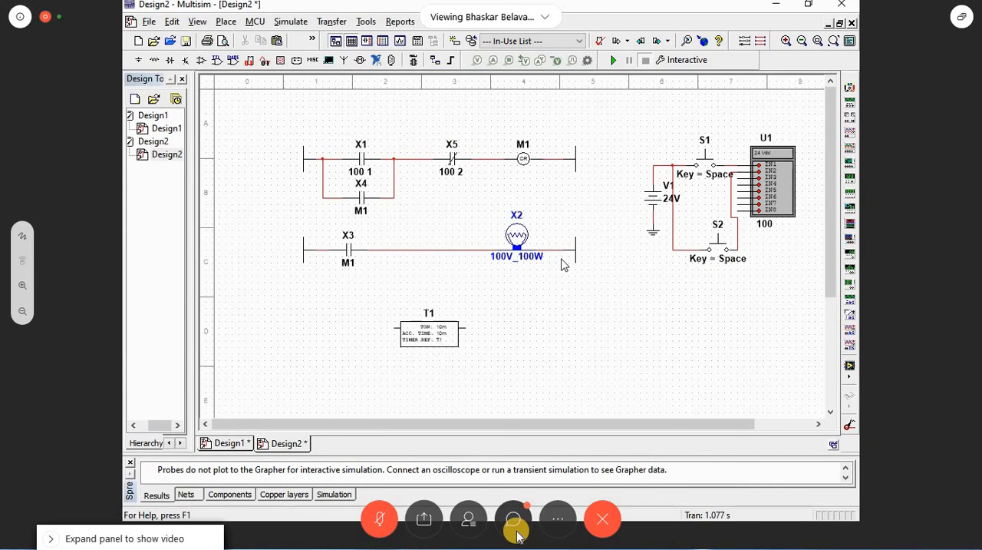
pyautogui.moveTo(427, 336); pyautogui.dragTo(425, 257)
pyautogui.click(430, 361)
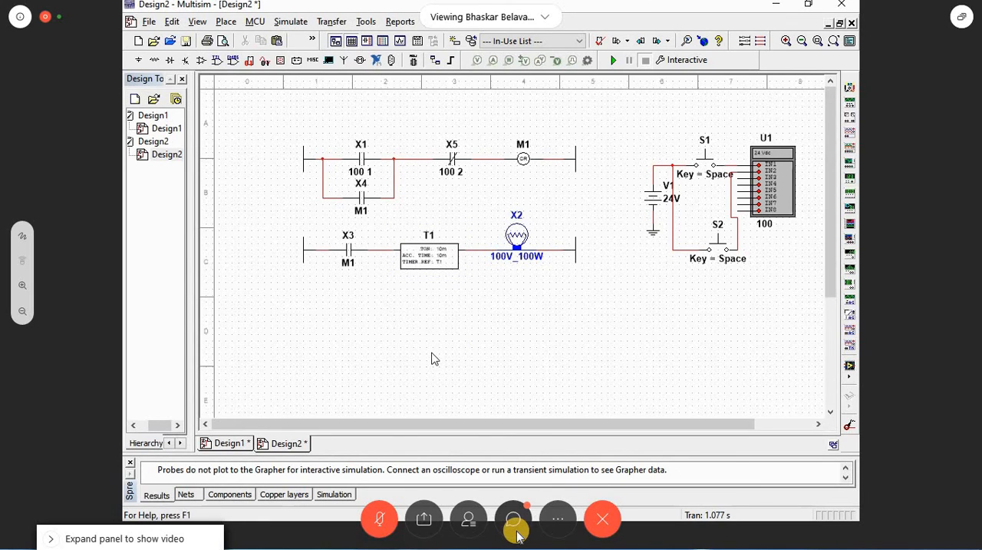
# Step: Set the delay time of timer T1 to 1m
pyautogui.click(432, 257)
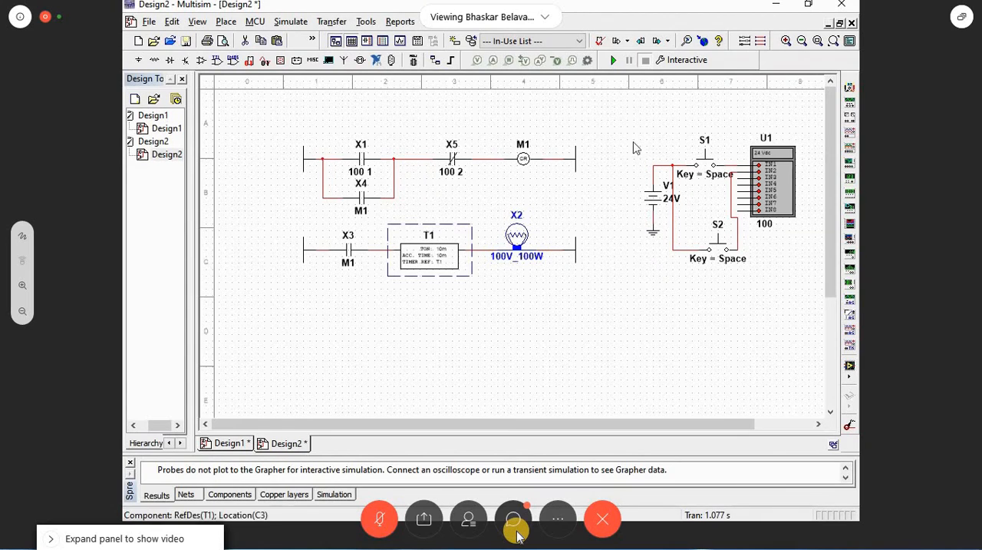
pyautogui.click(787, 42)
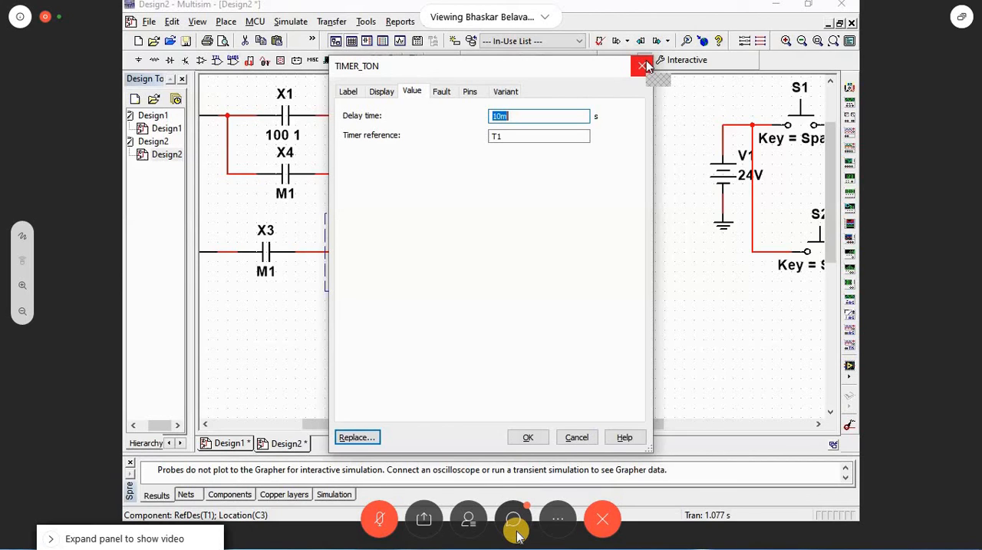
pyautogui.click(647, 67)
pyautogui.doubleClick(406, 276)
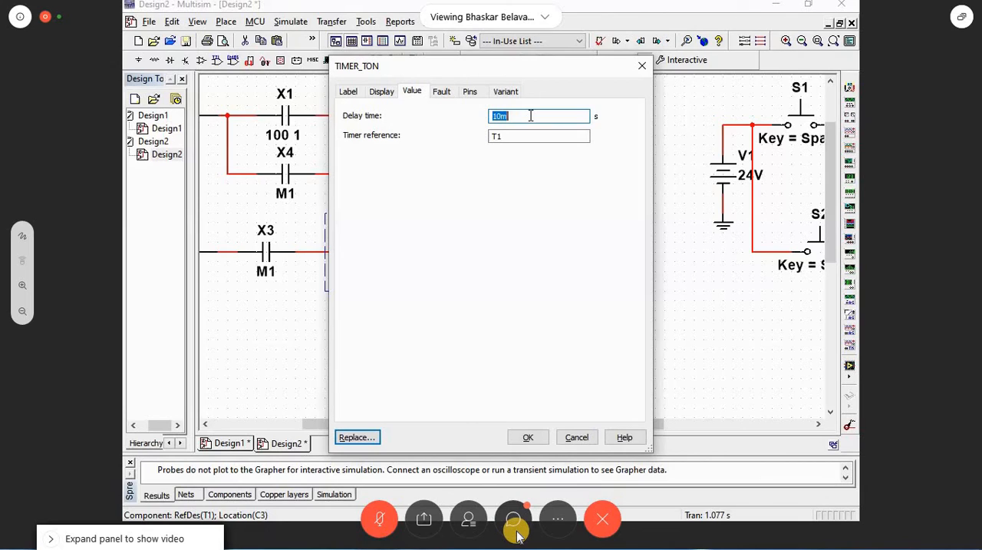
pyautogui.write('1')
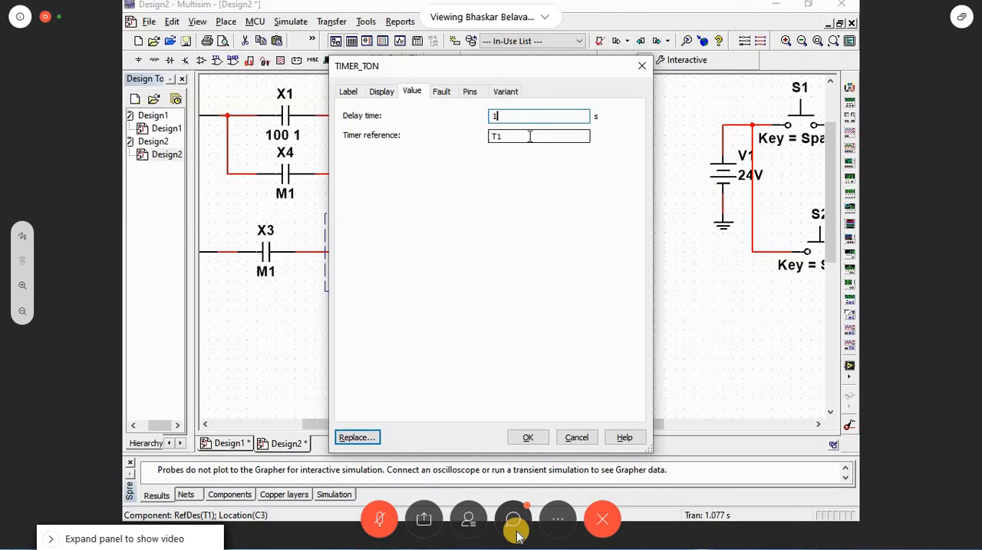
pyautogui.click(528, 437)
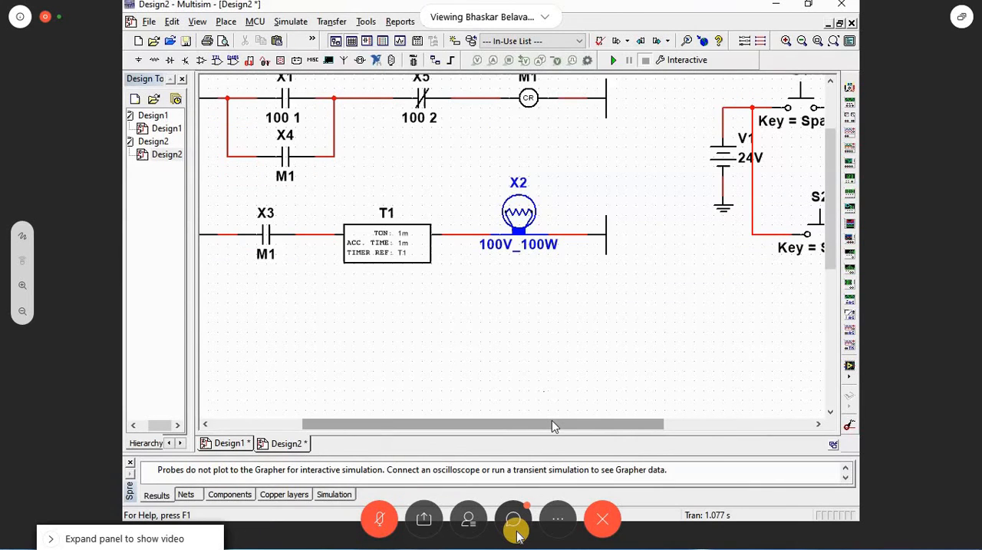
# Step: Review the delay time and timer reference in timer T1's properties
pyautogui.moveTo(552, 423); pyautogui.dragTo(463, 423)
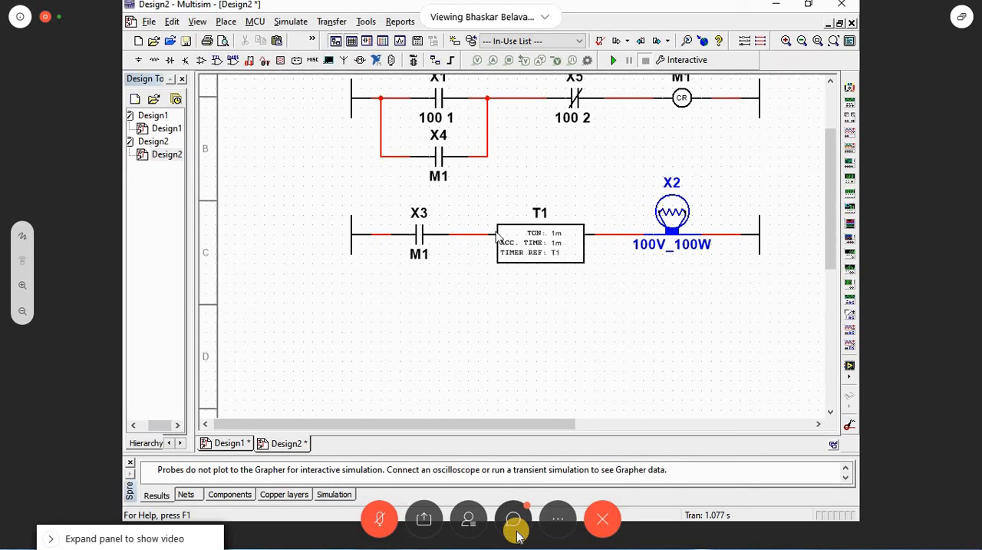
pyautogui.click(542, 251)
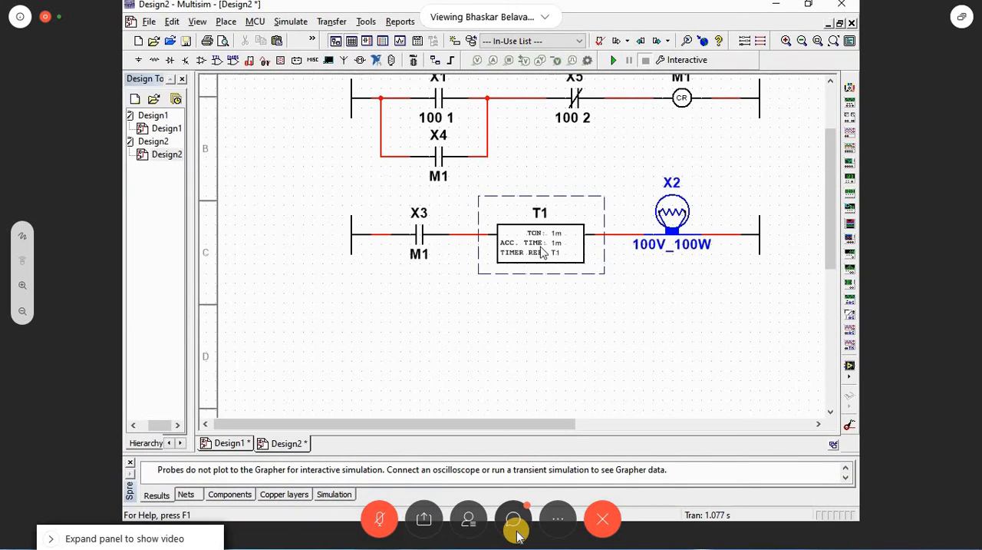
pyautogui.doubleClick(540, 246)
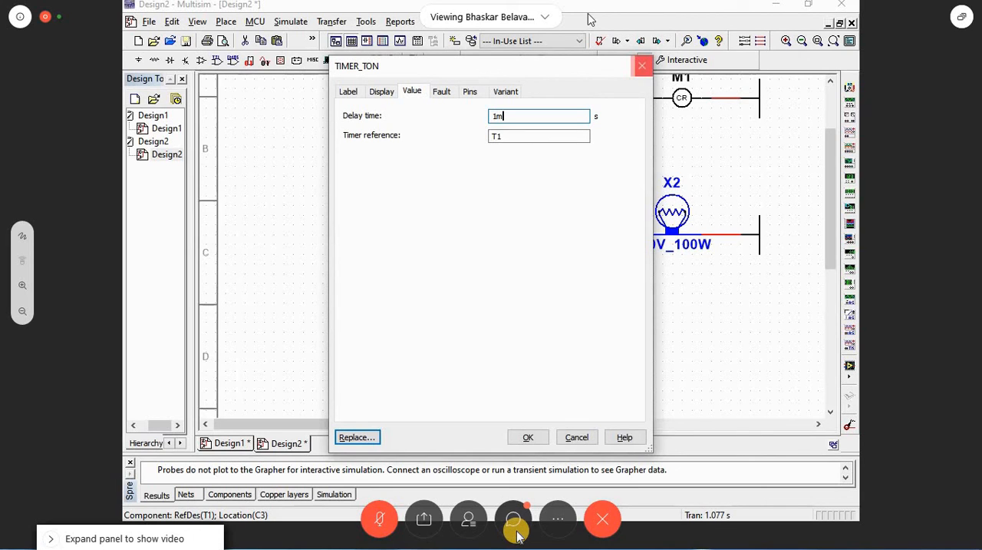
pyautogui.press('Return')
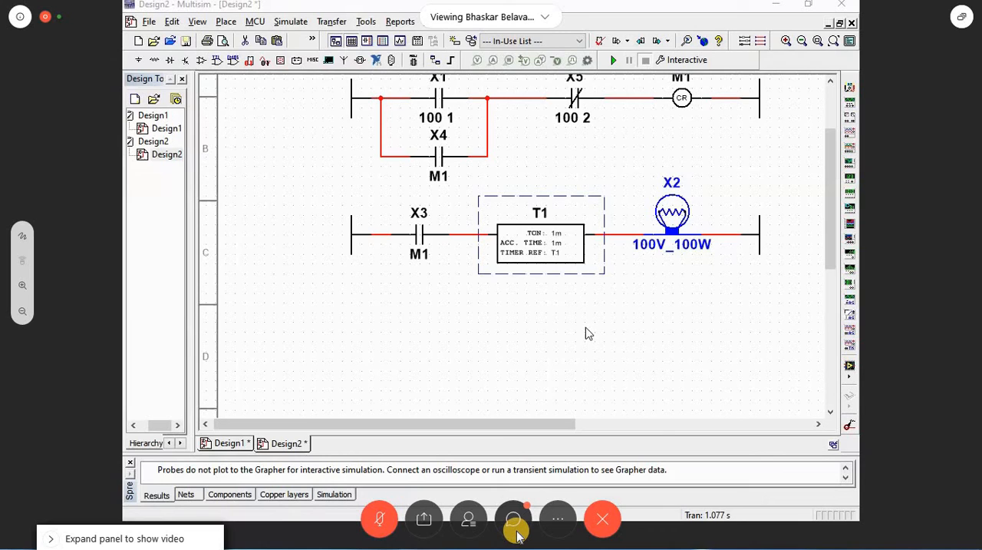
pyautogui.doubleClick(557, 242)
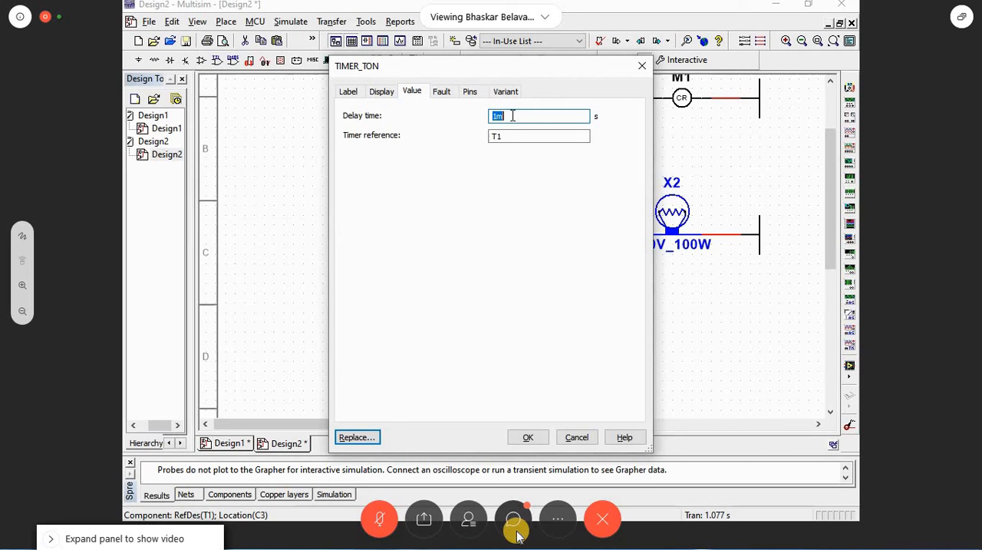
pyautogui.press('Return')
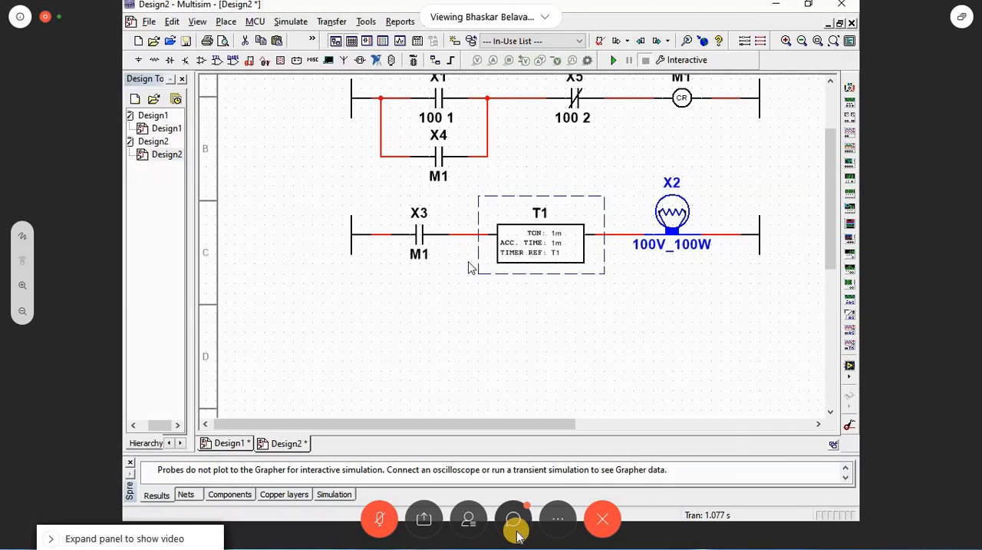
# Step: Move timer T1 out of the lamp rung into a new ladder rung added below it
pyautogui.scroll(-1, 558, 255)
pyautogui.press('Delete')
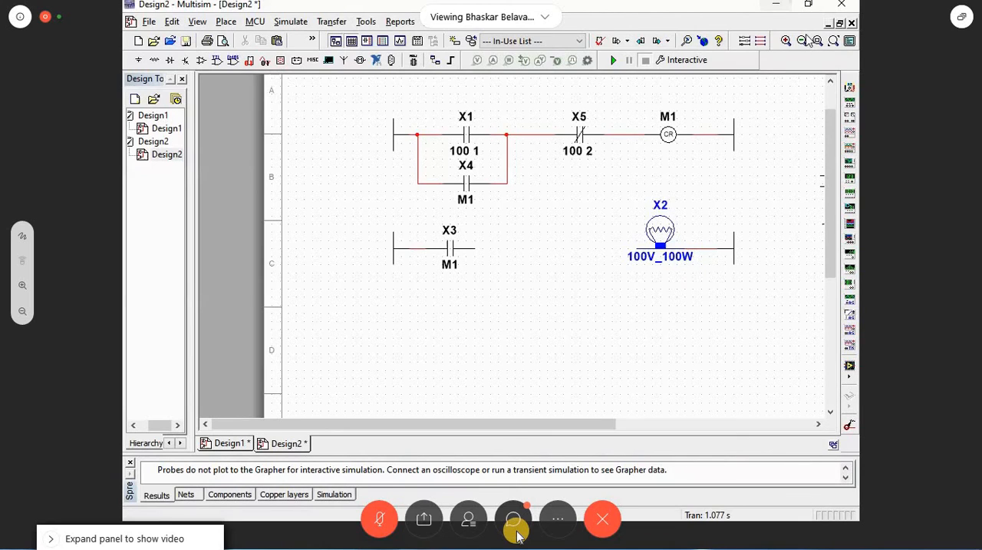
pyautogui.click(412, 340)
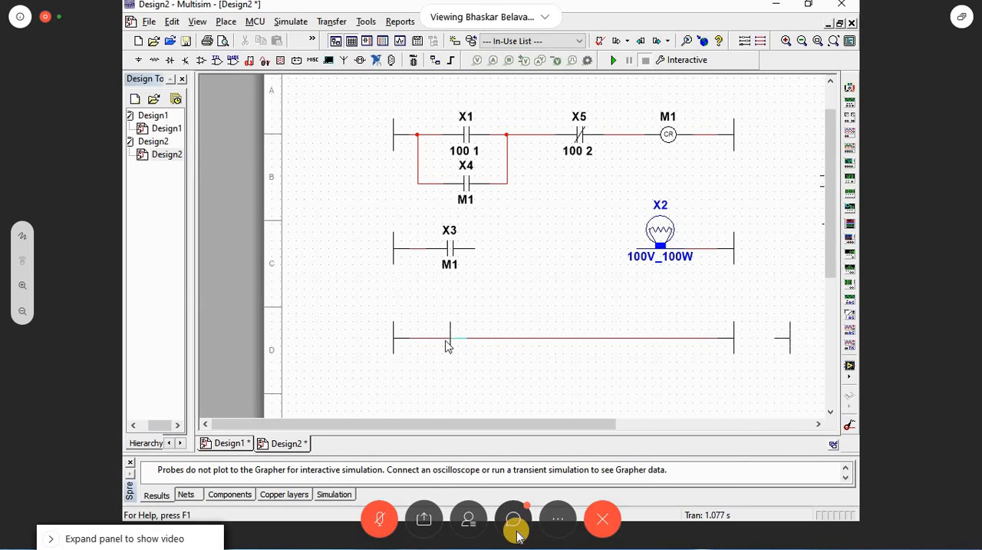
pyautogui.click(416, 342)
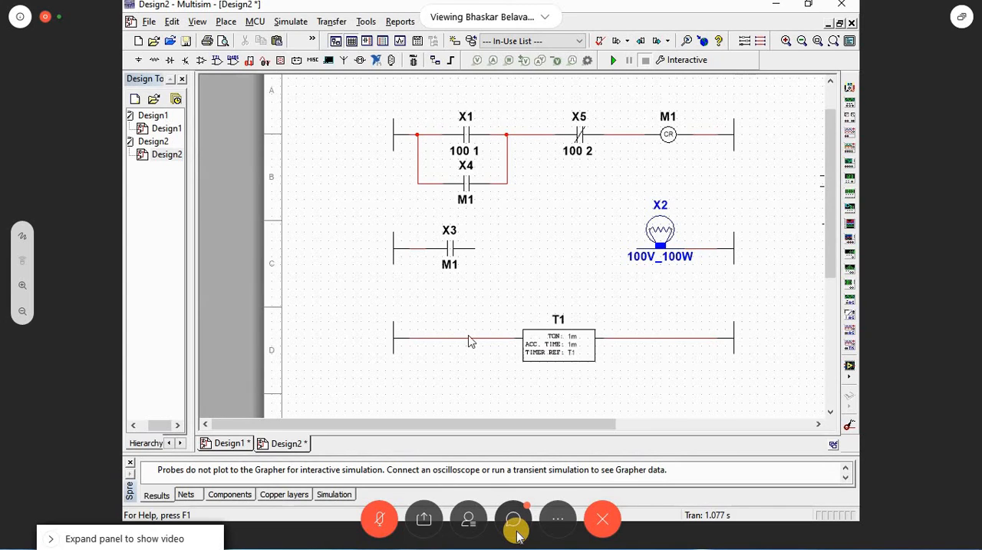
# Step: Insert a copy of normally open input contact X1 into the new rung ahead of timer T1
pyautogui.click(466, 135)
pyautogui.press('Delete')
pyautogui.hotkey('ctrl', 'z')
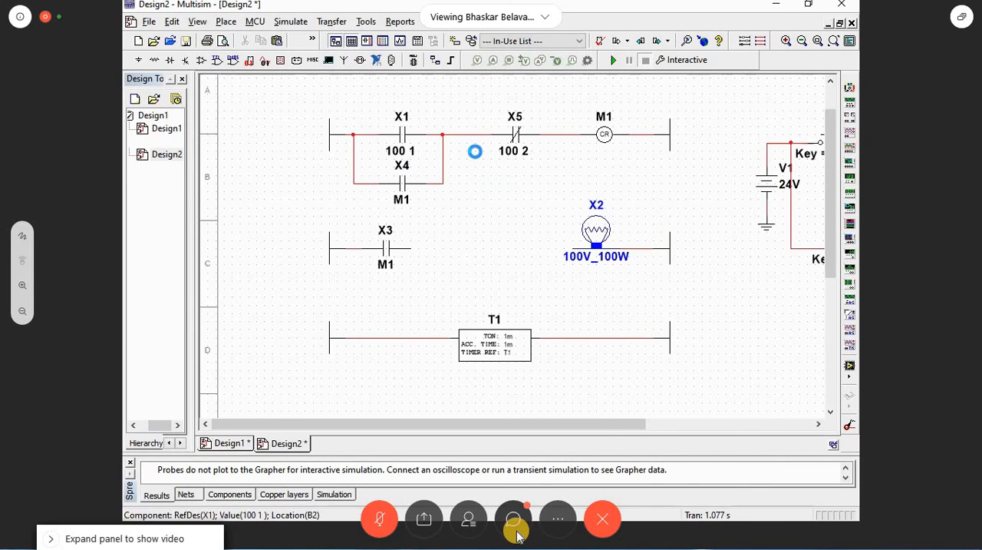
pyautogui.click(449, 359)
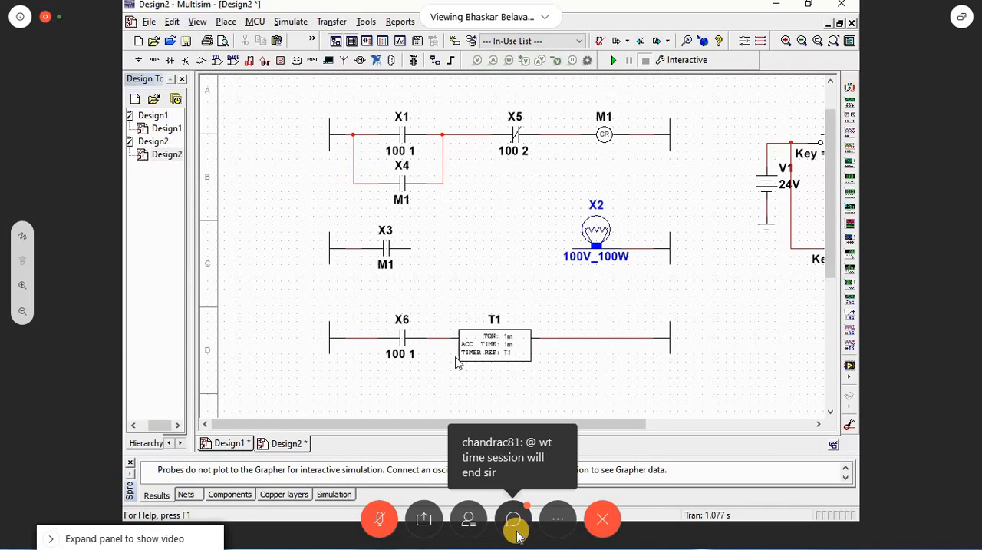
pyautogui.scroll(-1, 457, 362)
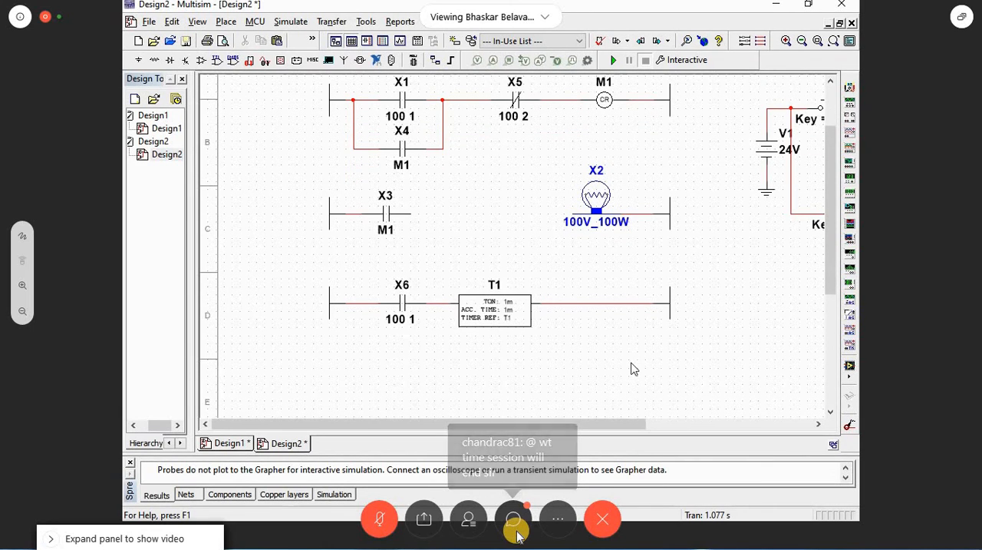
pyautogui.moveTo(638, 424); pyautogui.dragTo(676, 424)
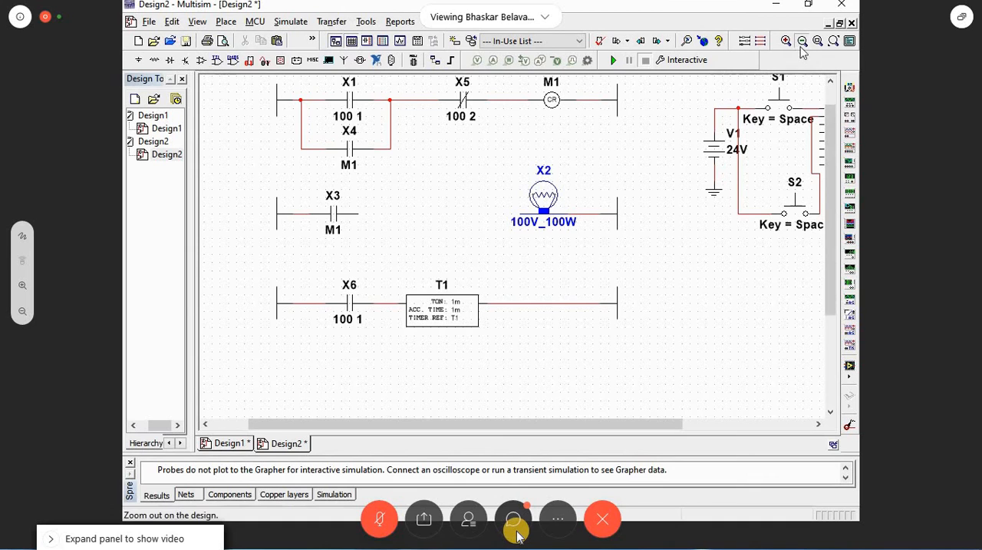
pyautogui.click(803, 41)
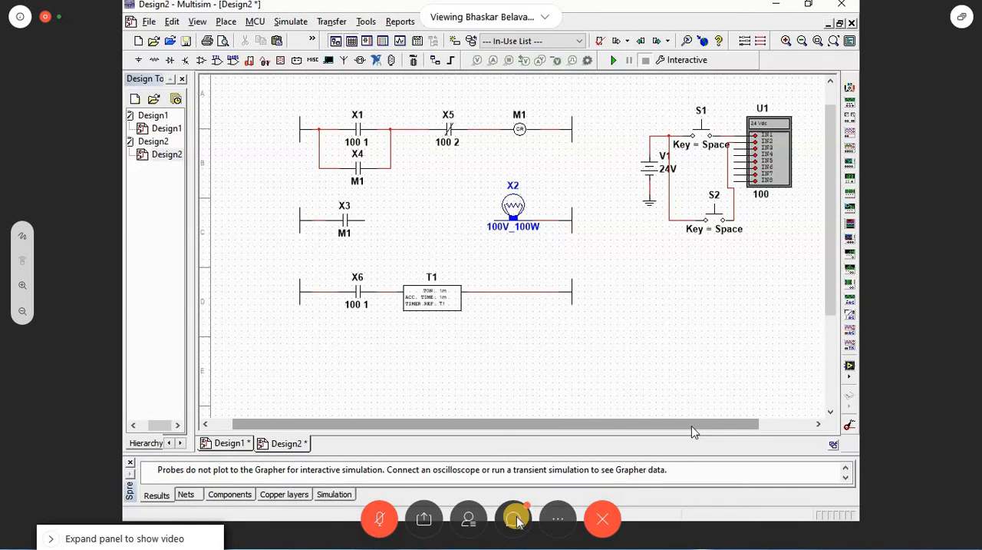
pyautogui.click(515, 519)
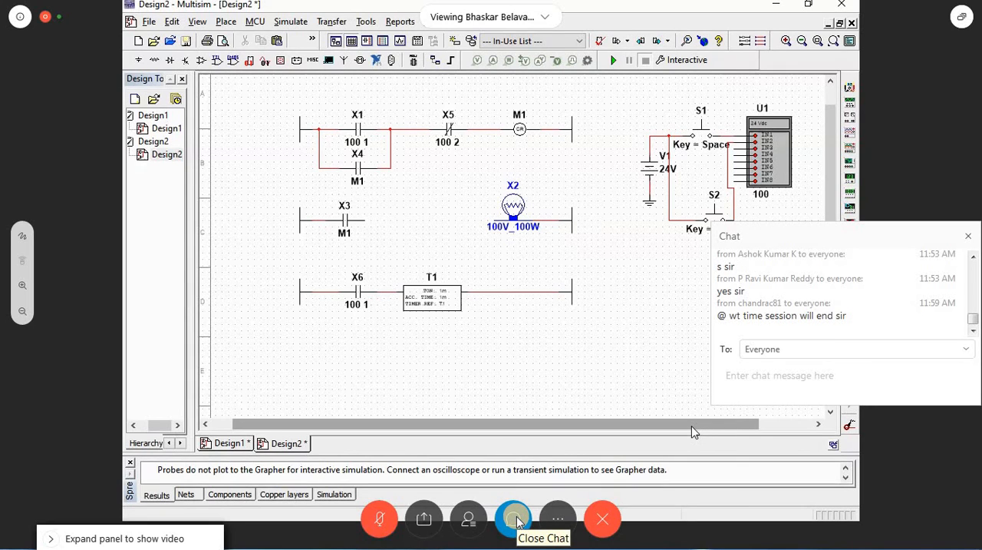
pyautogui.click(516, 520)
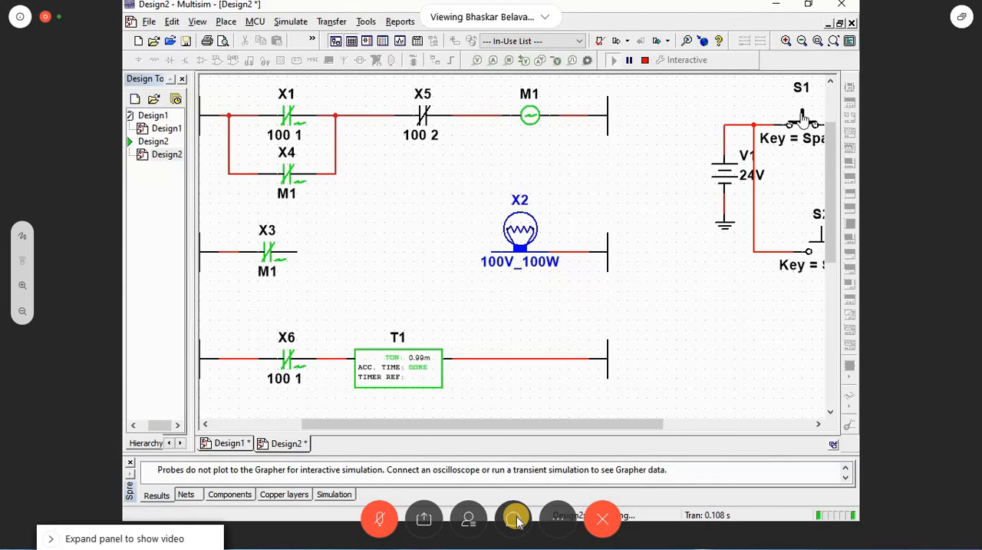
# Step: Simulate the circuit, actuate push button S1 and examine how timer T1 in the lowest rung responds
pyautogui.click(803, 115)
pyautogui.moveTo(475, 424); pyautogui.dragTo(383, 427)
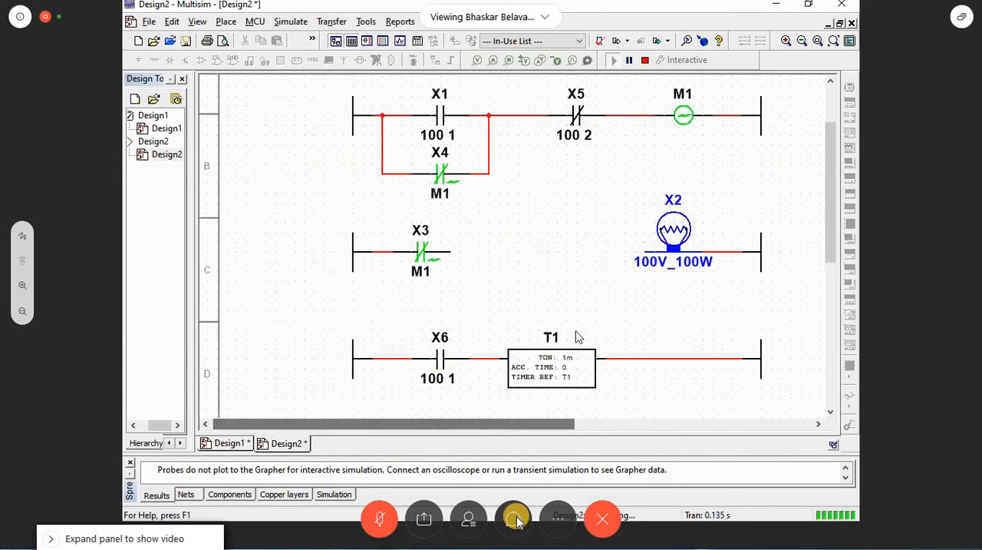
pyautogui.scroll(-1, 579, 337)
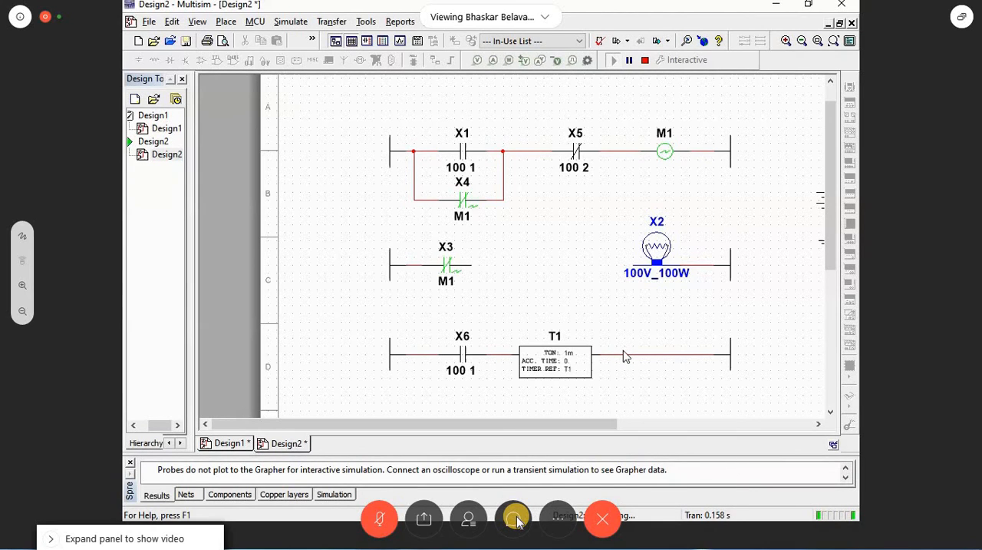
pyautogui.click(544, 361)
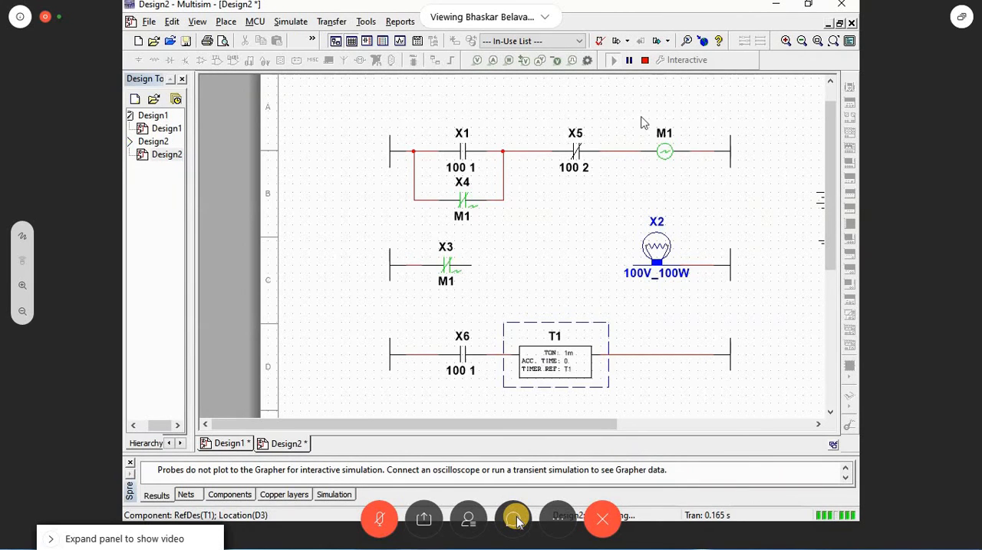
# Step: Move timer T1 back into the lamp rung between contact X3 and lamp X2, and remove the lowest rung with contact X6
pyautogui.press('Delete')
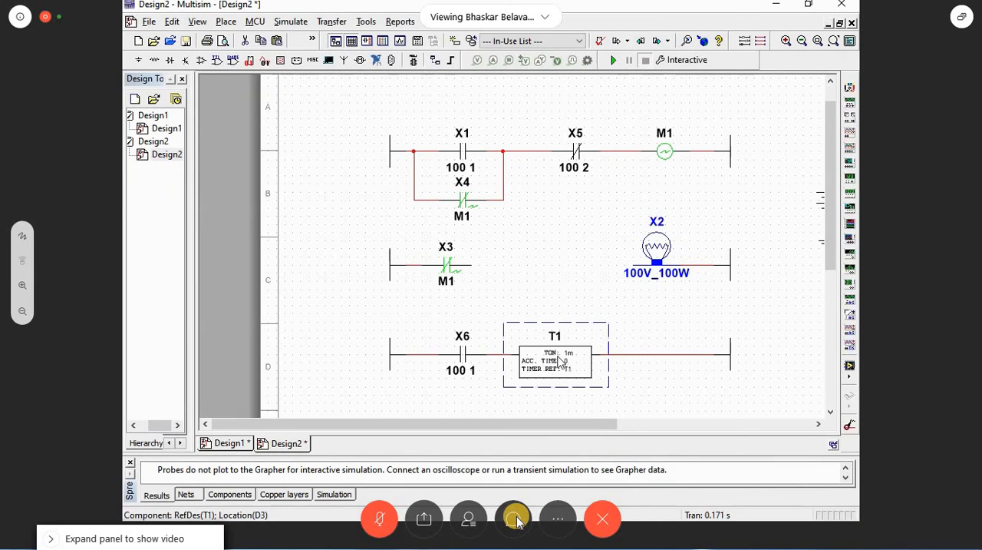
pyautogui.doubleClick(558, 356)
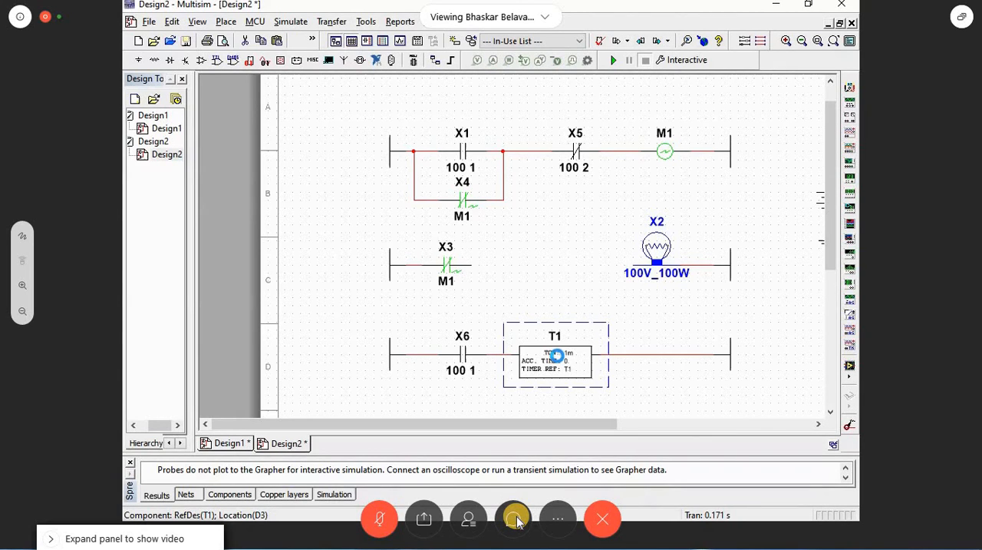
pyautogui.hotkey('ctrl', 'x')
pyautogui.hotkey('ctrl', 'v')
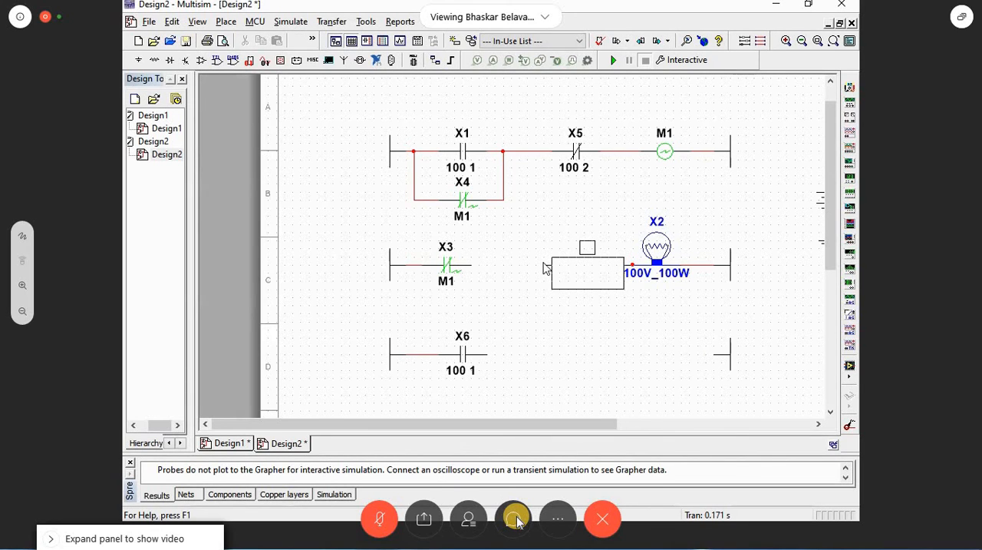
pyautogui.press('Escape')
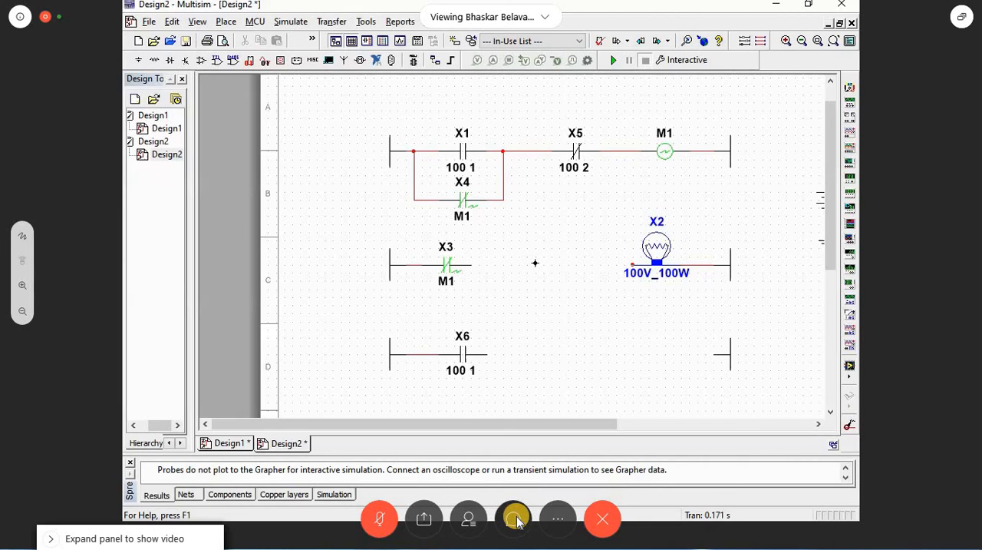
pyautogui.click(515, 519)
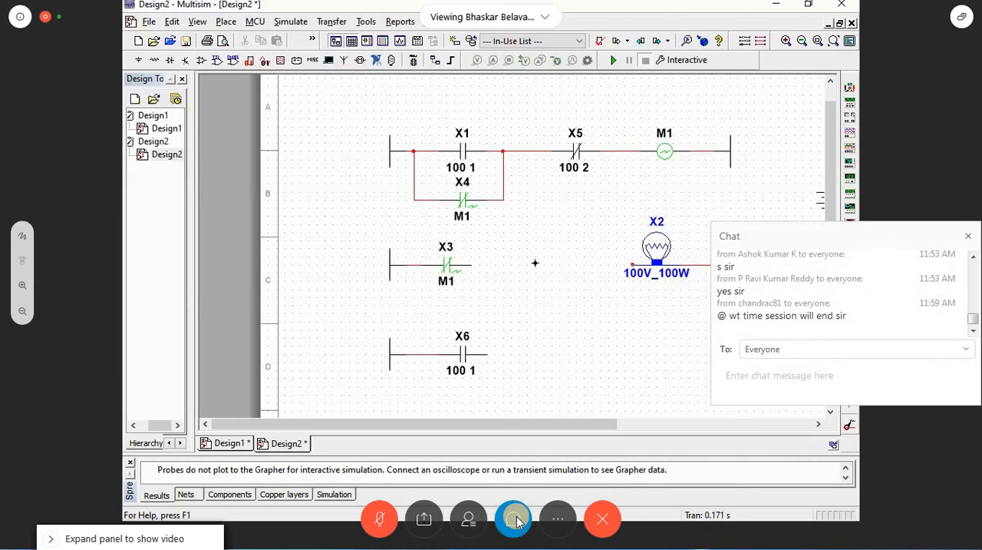
pyautogui.click(970, 237)
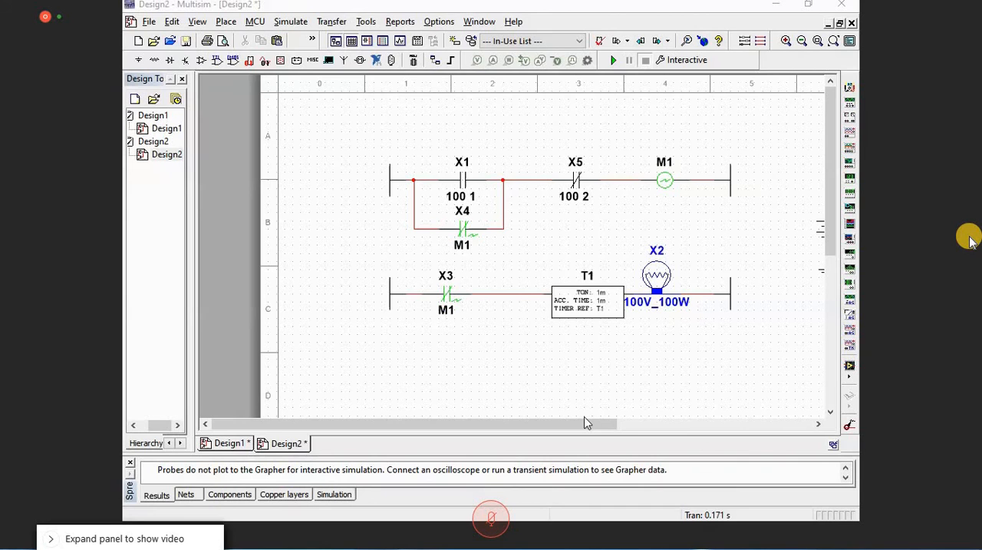
# Step: Simulate the circuit with push button S1 actuated and examine timer T1's accumulated time in the lamp rung
pyautogui.moveTo(586, 422); pyautogui.dragTo(673, 358)
pyautogui.click(762, 199)
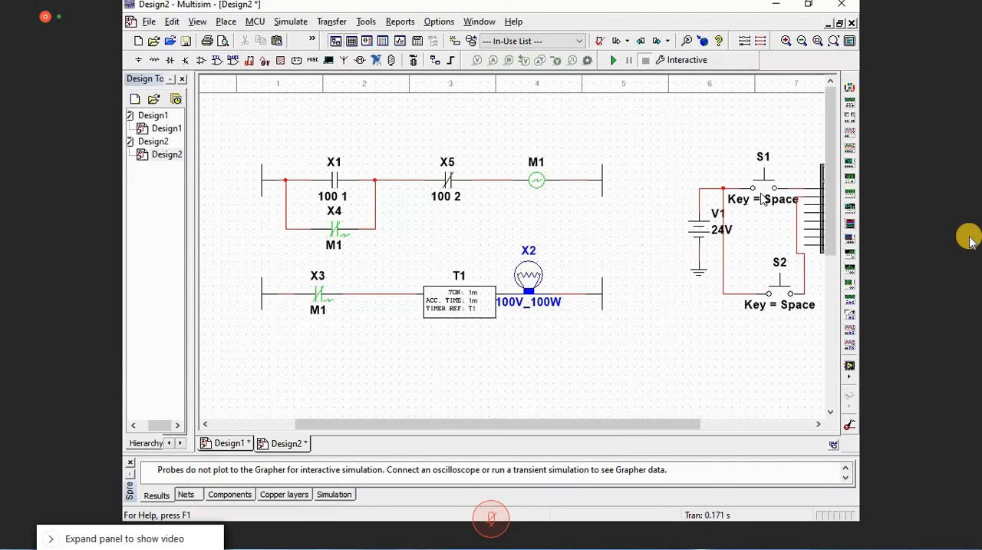
pyautogui.click(614, 60)
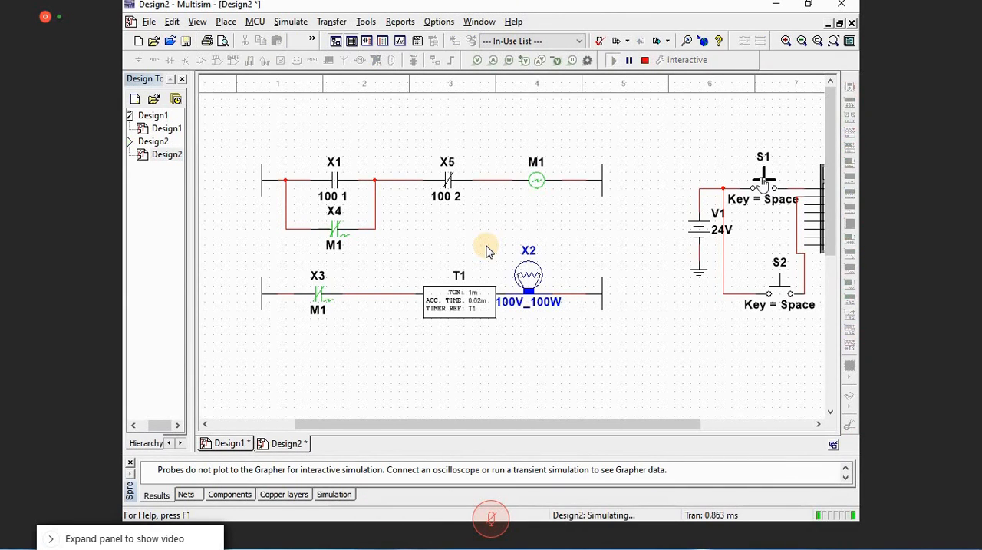
pyautogui.click(789, 42)
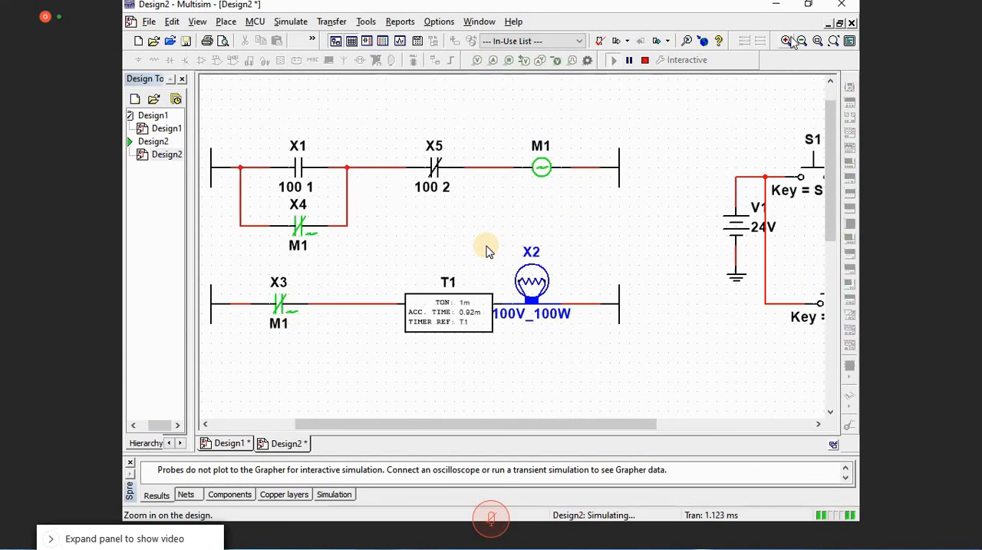
# Step: Stop the simulation and nudge lamp X2 along its rung away from timer T1 so the two symbols no longer overlap
pyautogui.click(588, 338)
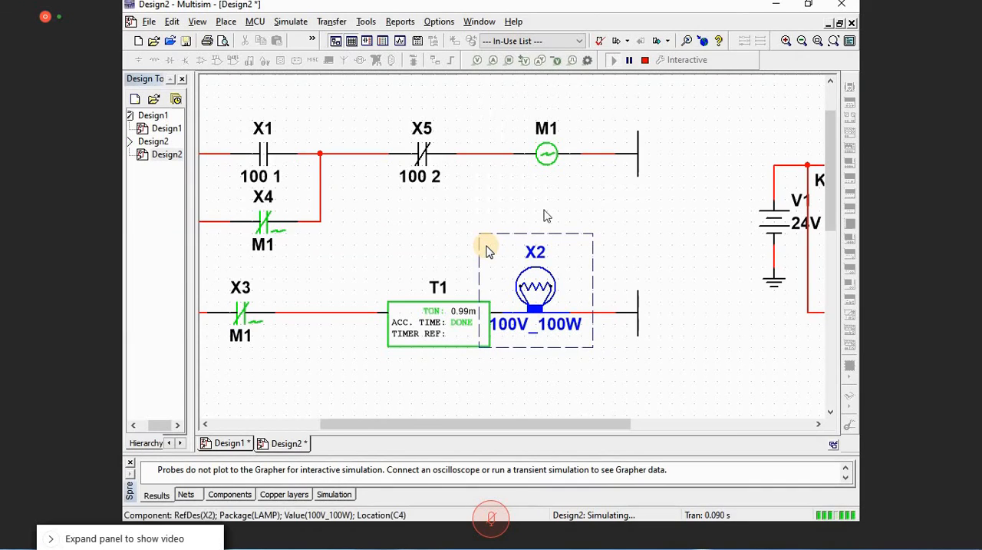
pyautogui.click(644, 60)
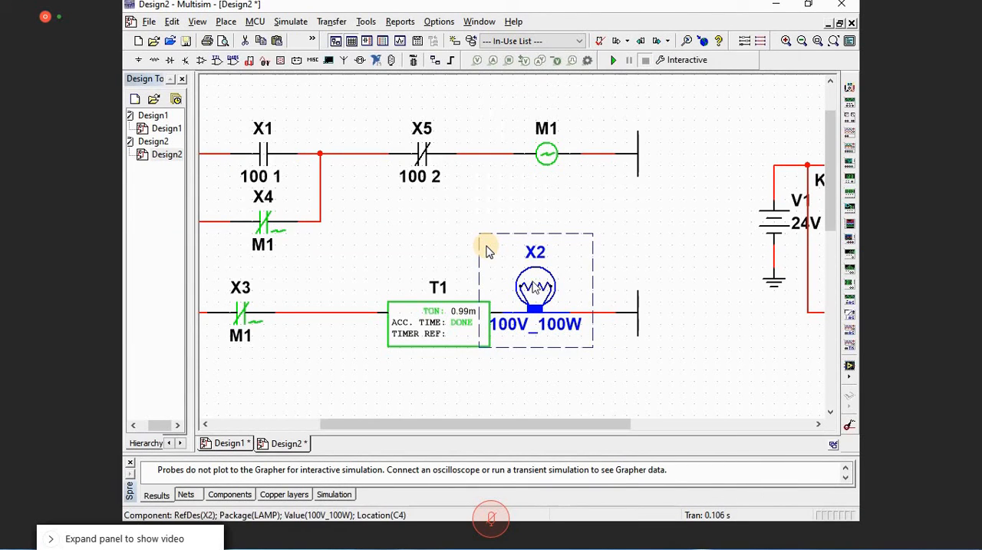
pyautogui.press('Right')
pyautogui.press('Right')
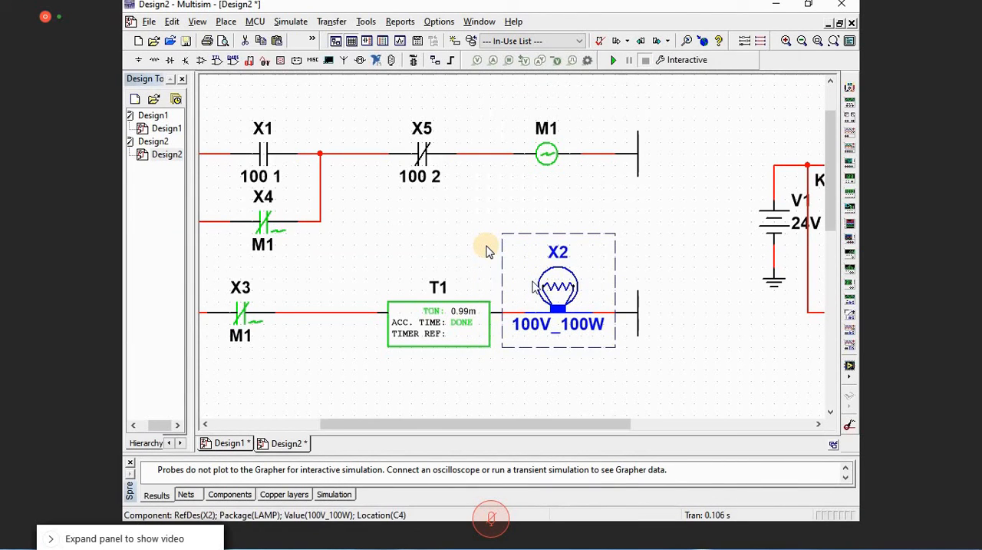
pyautogui.press('Right')
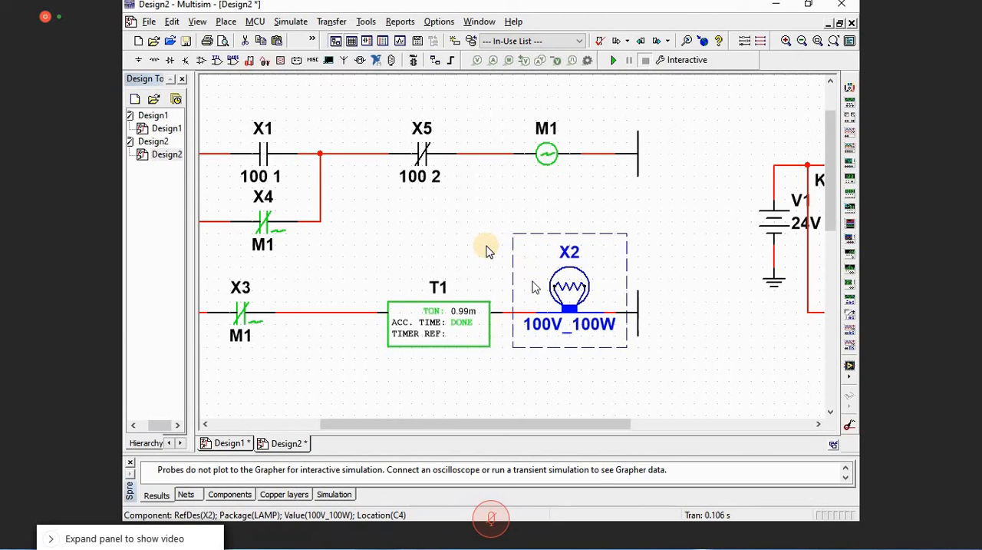
pyautogui.press('Left')
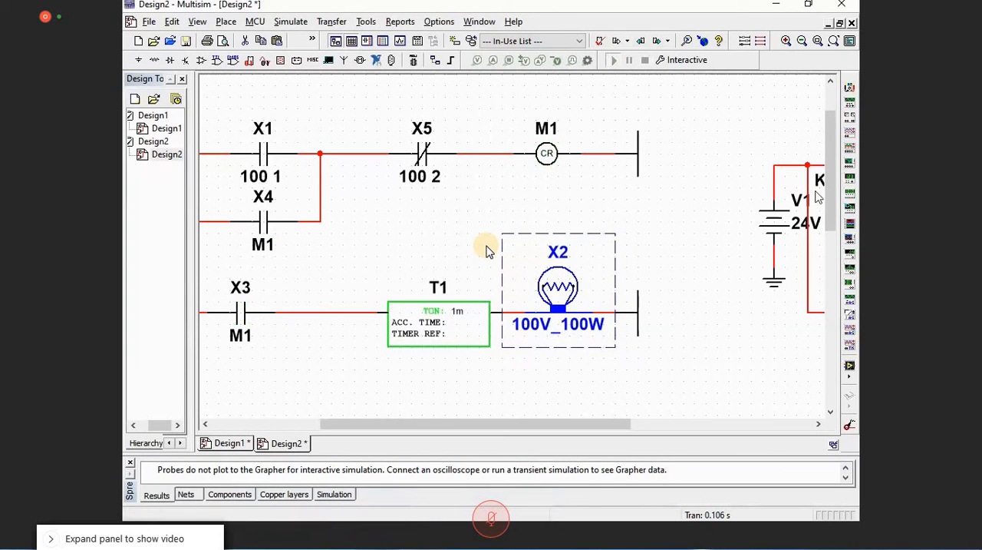
# Step: Rerun the simulation, actuate push button S1, check timer T1 and the repositioned lamp X2, and stop the run
pyautogui.press('F5')
pyautogui.moveTo(617, 424); pyautogui.dragTo(664, 430)
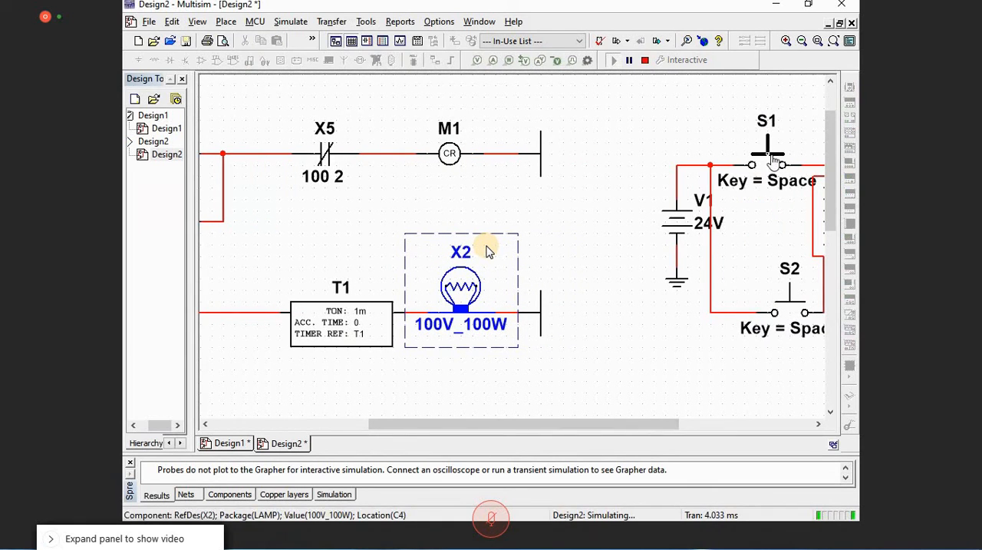
pyautogui.click(774, 158)
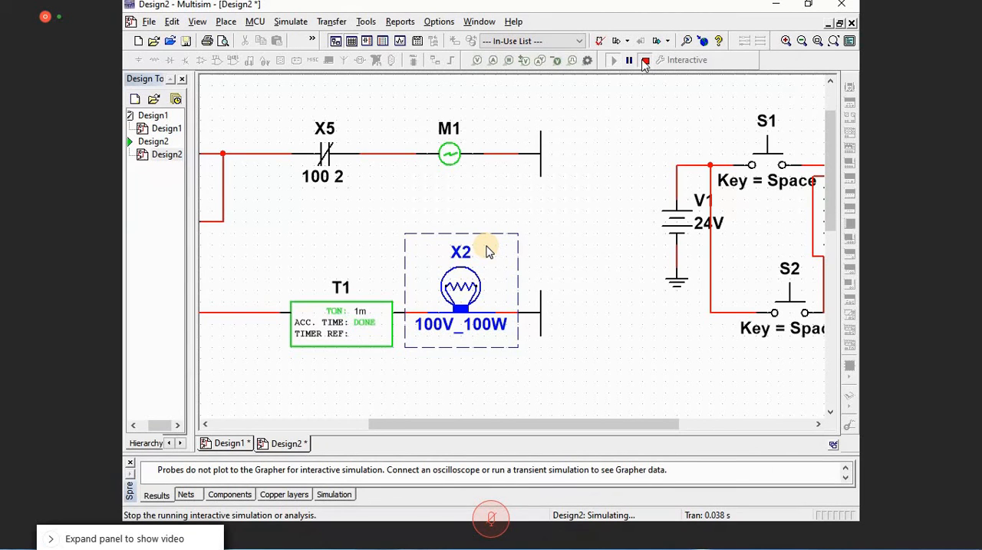
pyautogui.click(644, 60)
# Step: Add a new ladder rung below the timer rung and move lamp X2 onto it
pyautogui.hscroll(-4, 454, 428)
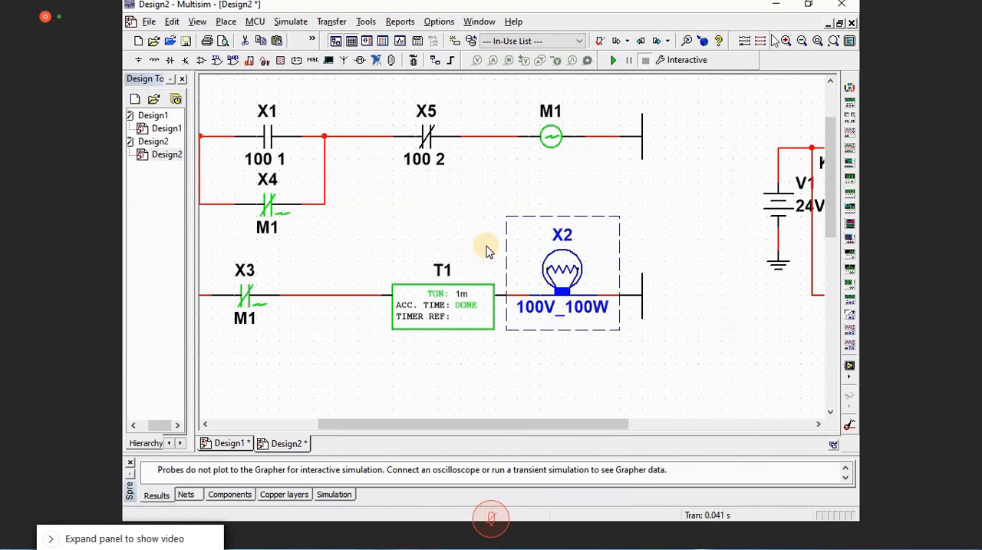
pyautogui.scroll(-4, 361, 410)
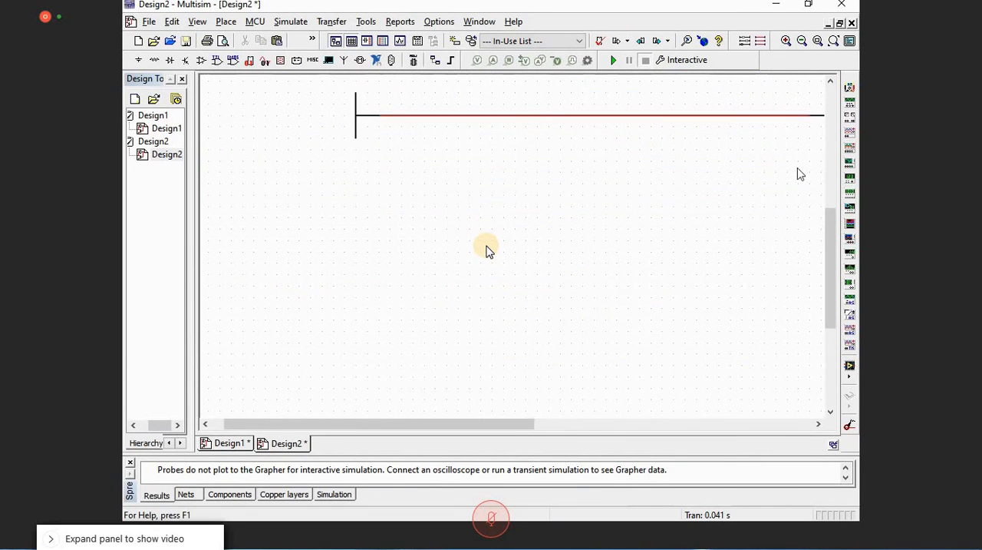
pyautogui.click(802, 42)
pyautogui.click(803, 42)
pyautogui.moveTo(829, 243); pyautogui.dragTo(829, 190)
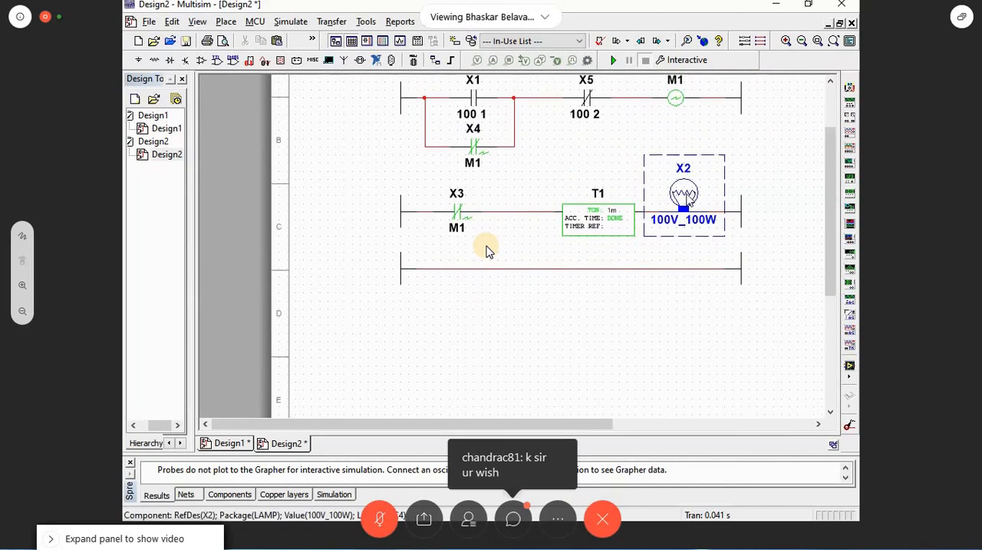
pyautogui.moveTo(688, 197); pyautogui.dragTo(678, 282)
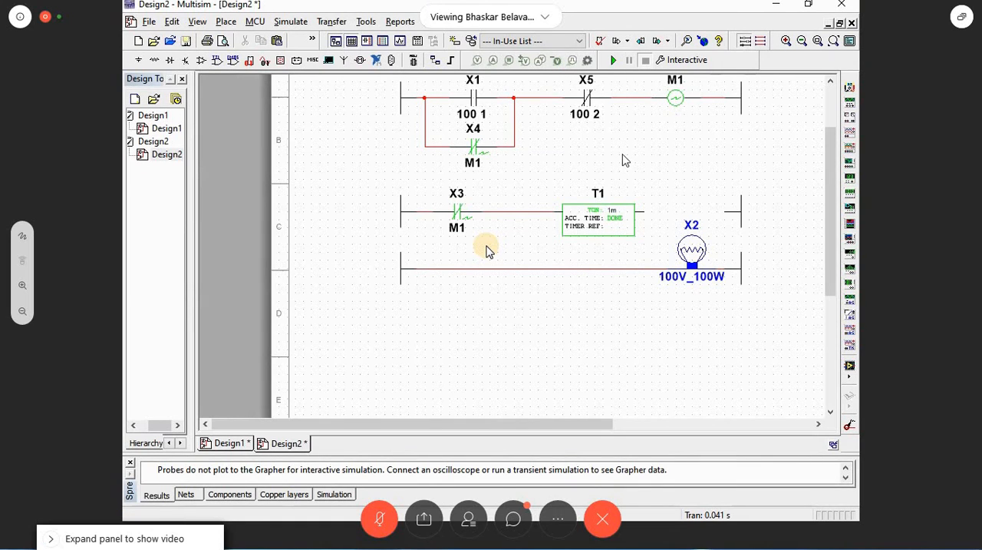
# Step: Place a RELAY_COIL from the ladder relay coils in the timer rung directly after timer T1
pyautogui.hotkey('ctrl', 'w')
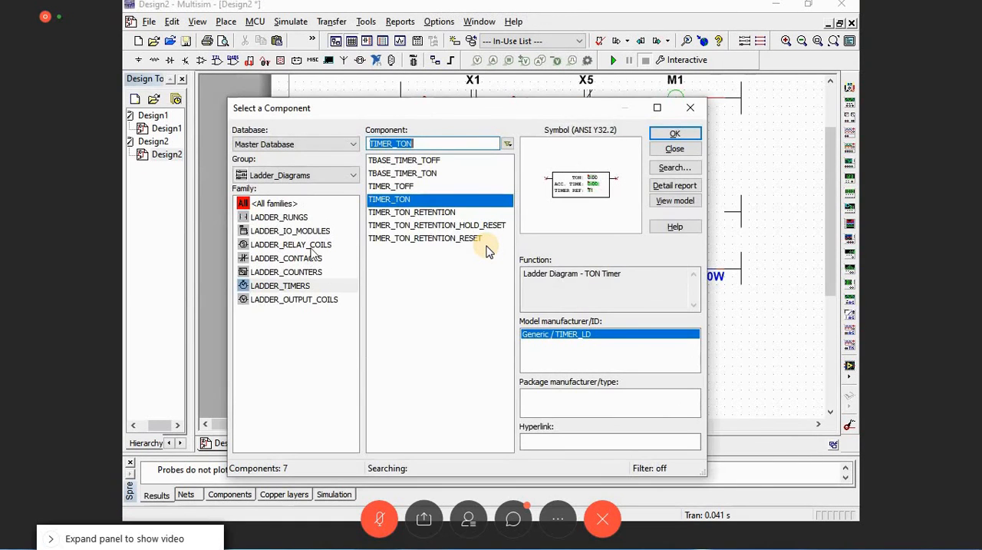
pyautogui.click(313, 246)
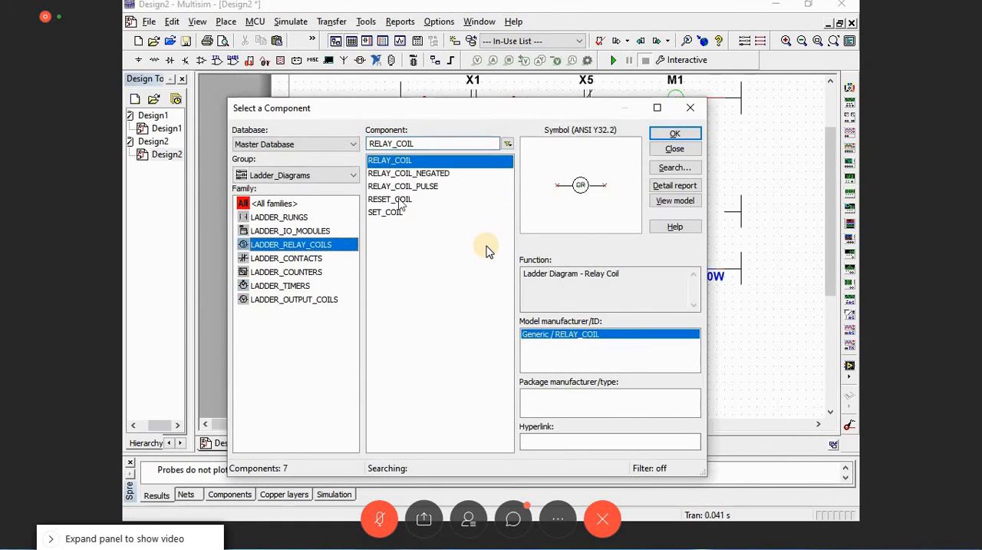
pyautogui.click(682, 134)
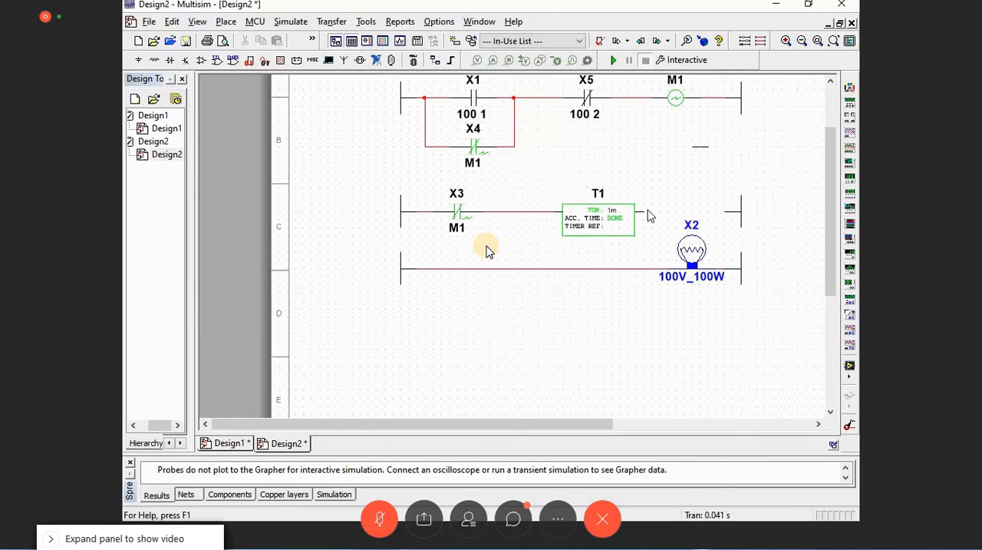
pyautogui.click(651, 216)
# Step: Place a normally open relay contact (RELAY_CONTACT_NO) at the start of the rung holding lamp X2
pyautogui.click(287, 258)
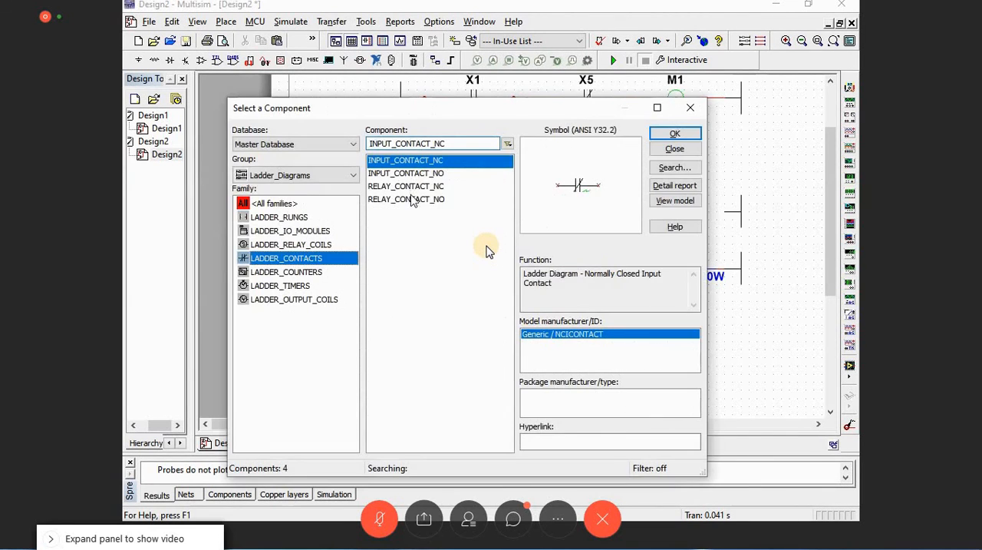
pyautogui.click(408, 200)
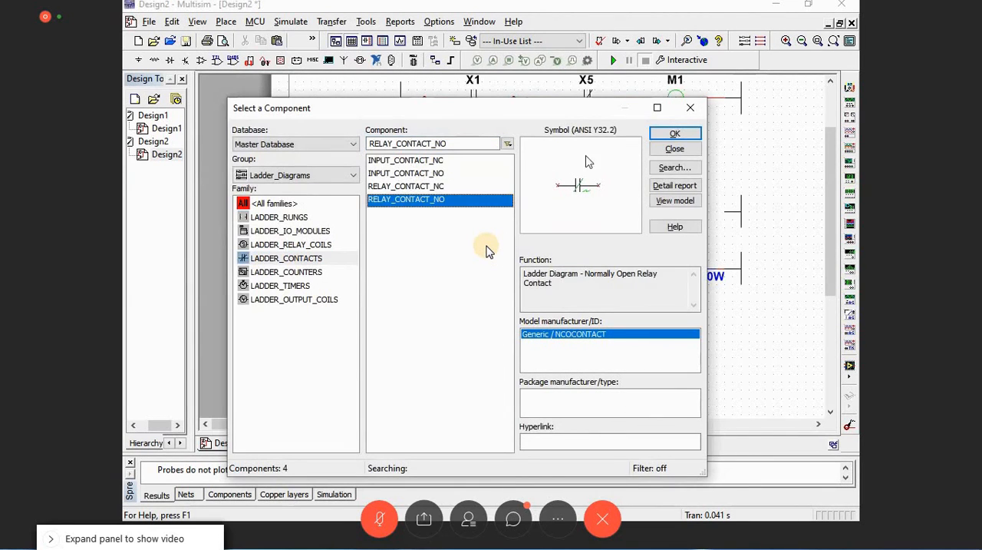
pyautogui.click(651, 139)
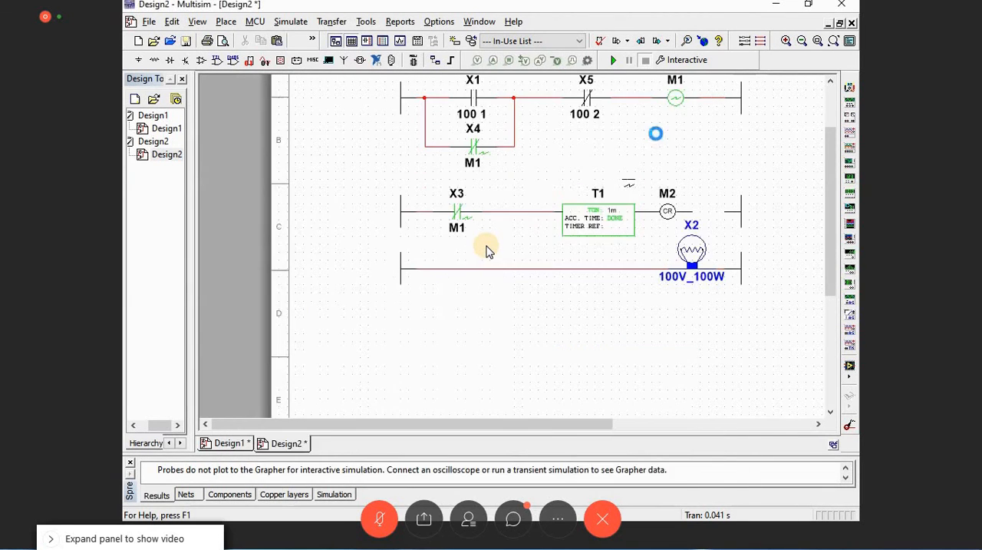
pyautogui.click(427, 269)
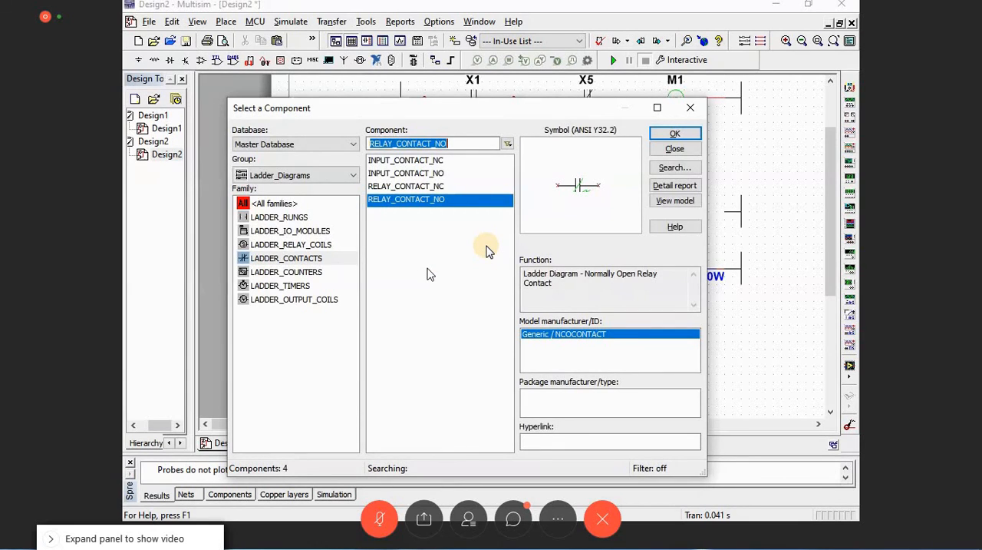
pyautogui.press('Escape')
# Step: Simulate the extended ladder, actuate push button S1, examine how coil M2 and lamp X2 respond, and stop the run
pyautogui.click(614, 61)
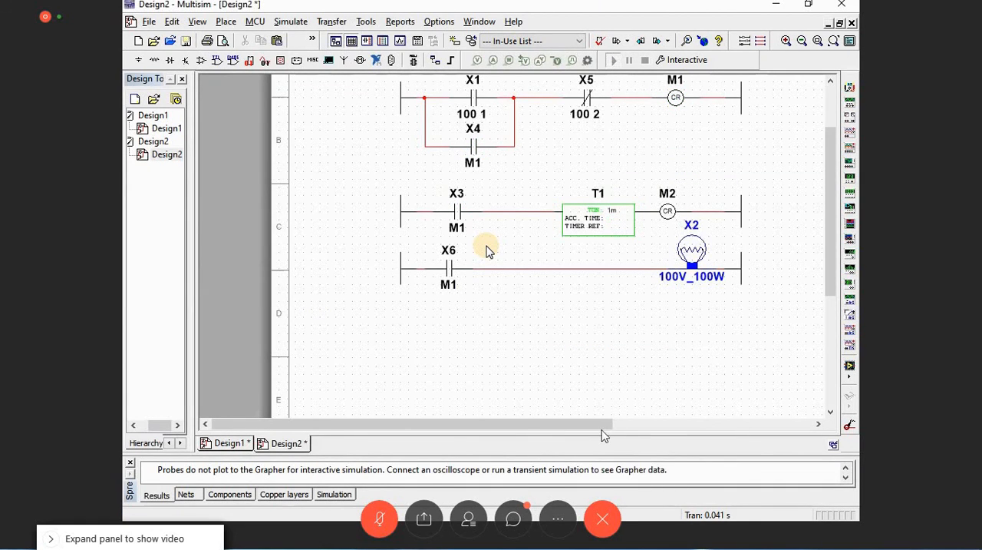
pyautogui.moveTo(604, 426); pyautogui.dragTo(731, 427)
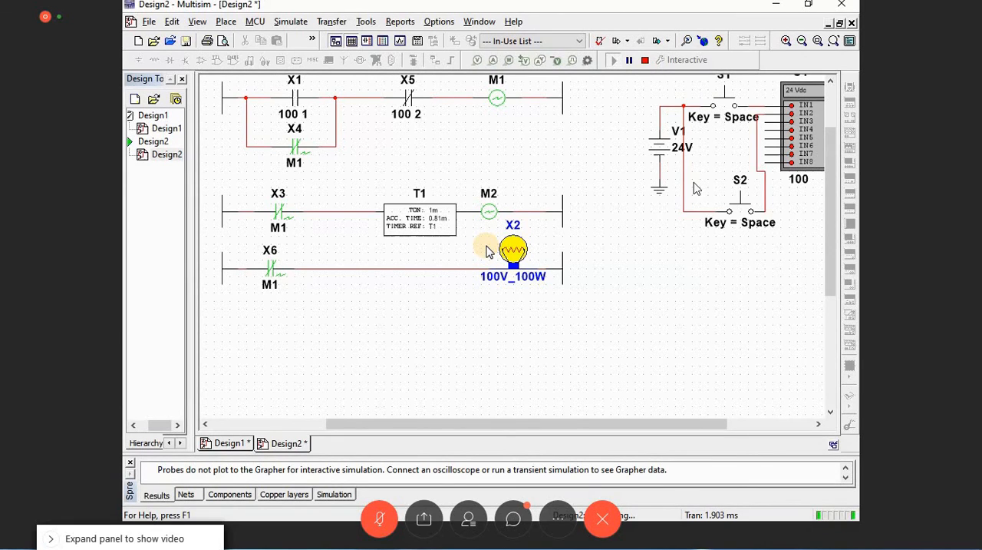
pyautogui.click(725, 100)
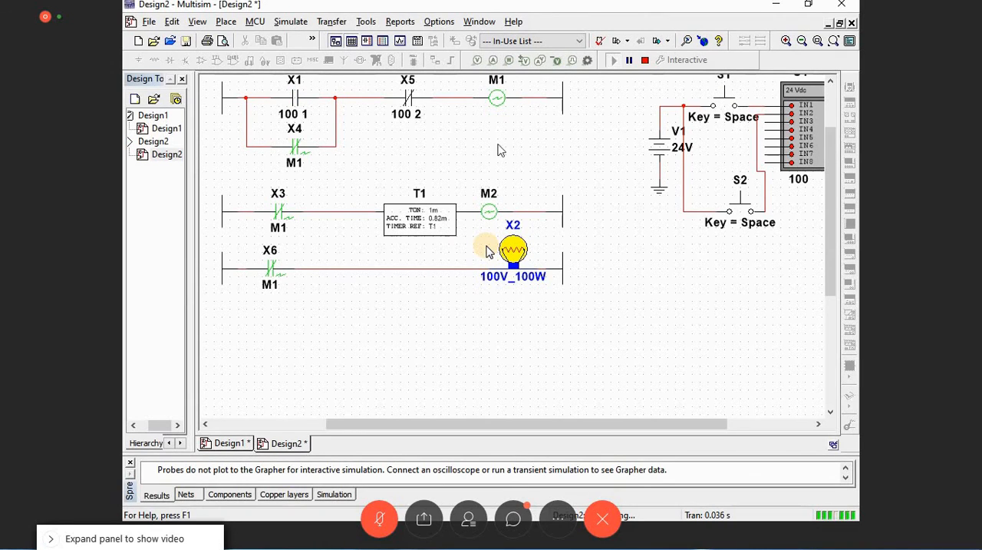
pyautogui.click(644, 61)
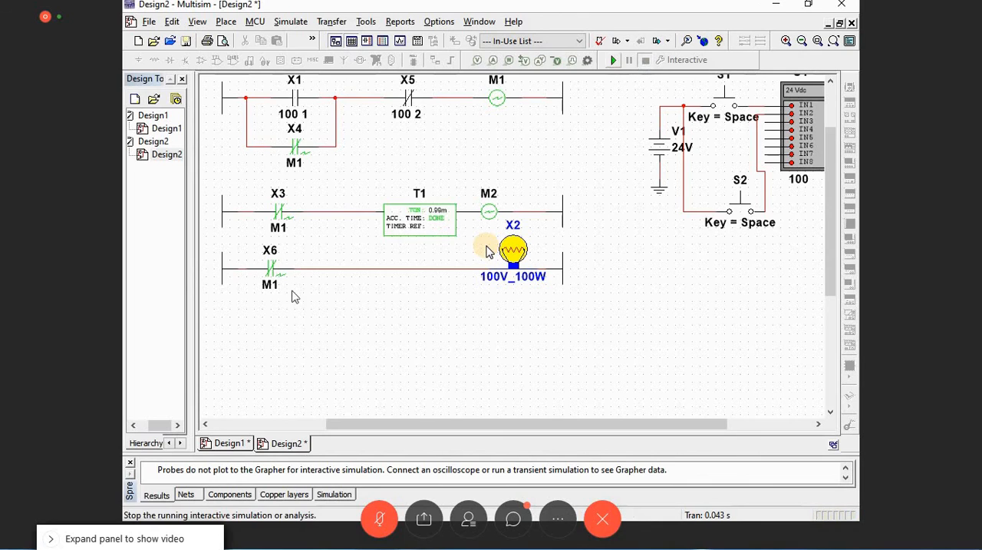
# Step: Set the controlling device reference of relay contact X6 in the lamp rung to M2
pyautogui.click(278, 286)
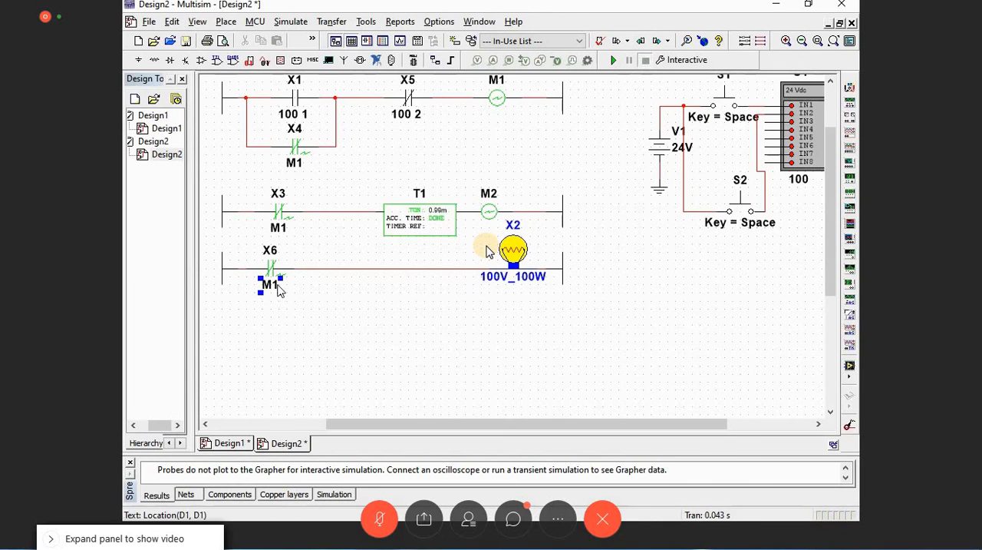
pyautogui.doubleClick(278, 286)
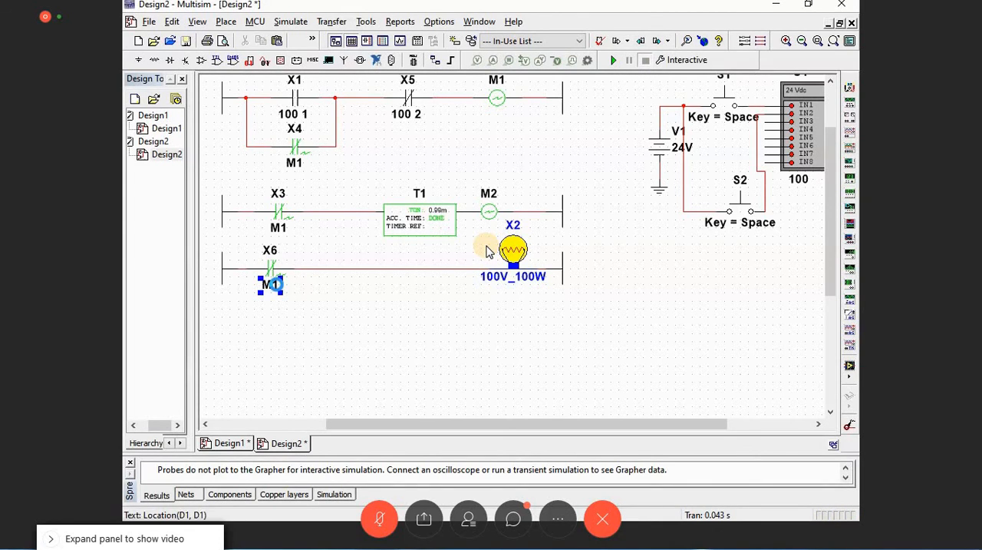
pyautogui.press('BackSpace')
pyautogui.write('2')
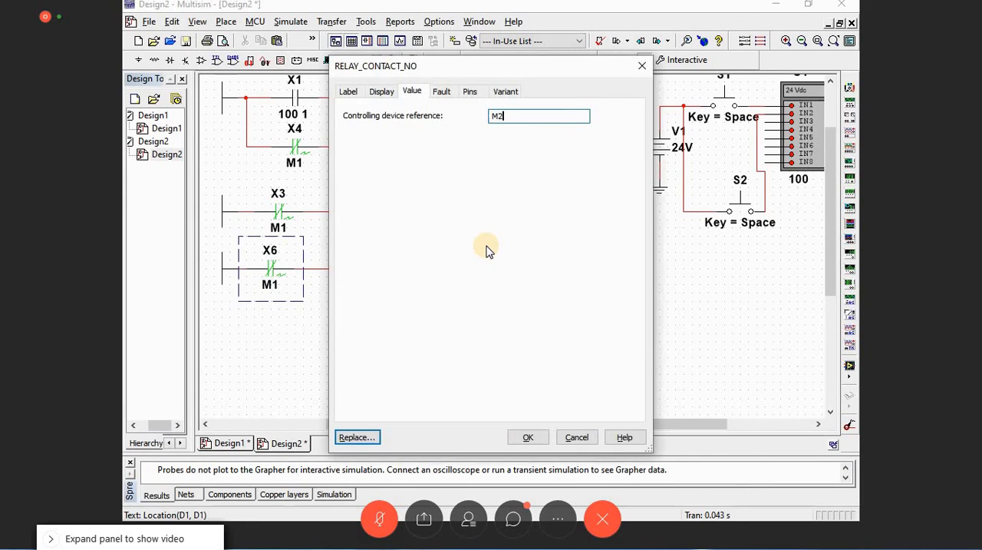
pyautogui.press('Return')
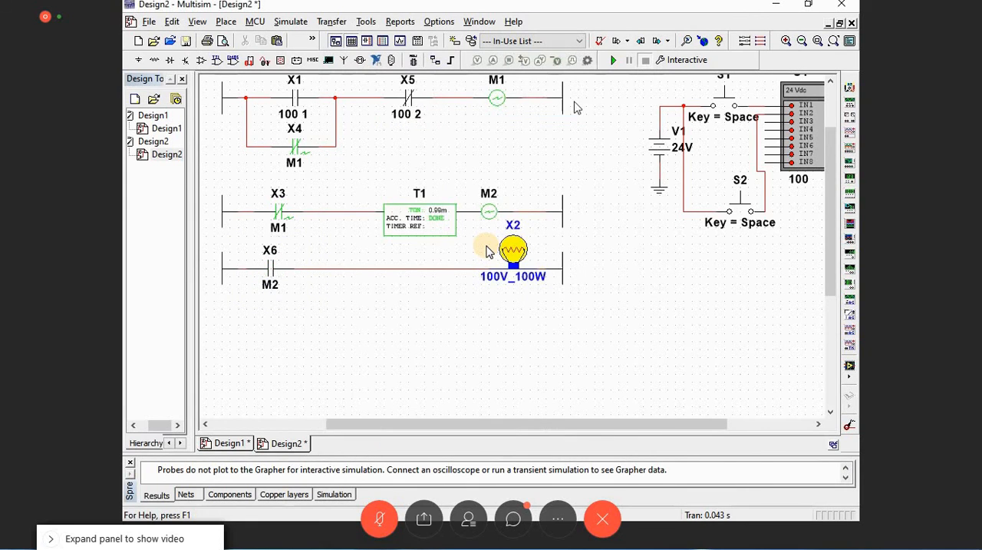
# Step: Run the interactive simulation of the completed ladder and examine contact X6, timer T1, coil M2 and lamp X2
pyautogui.click(612, 61)
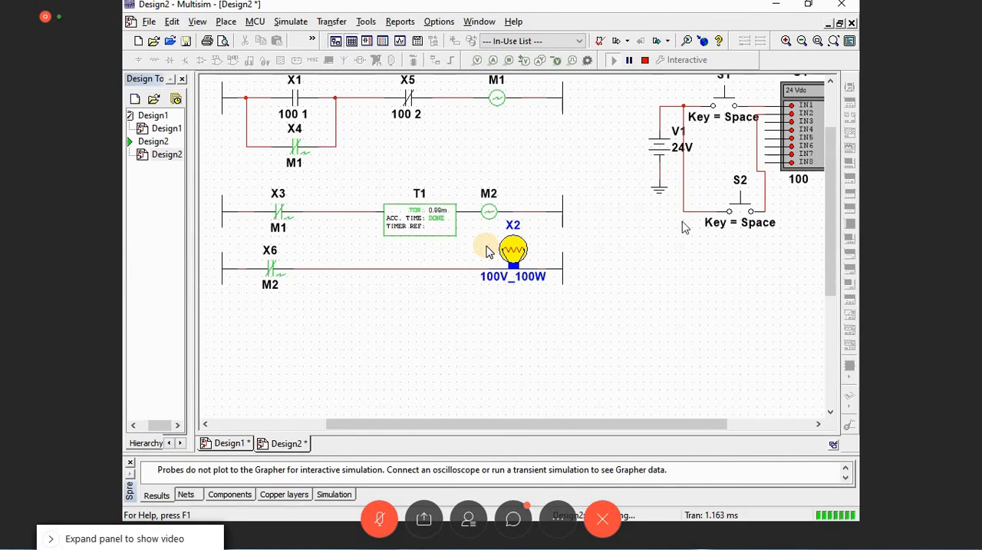
pyautogui.scroll(1, 684, 222)
pyautogui.scroll(-2, 657, 254)
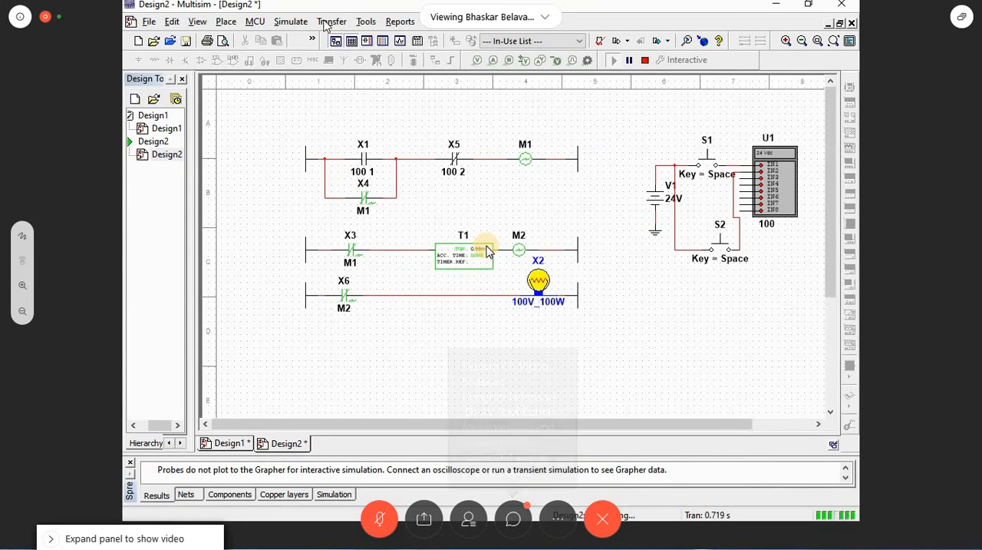
# Step: Switch to the Webex meeting chat, send "thankyou everyone" to everyone, and close the chat
pyautogui.click(512, 522)
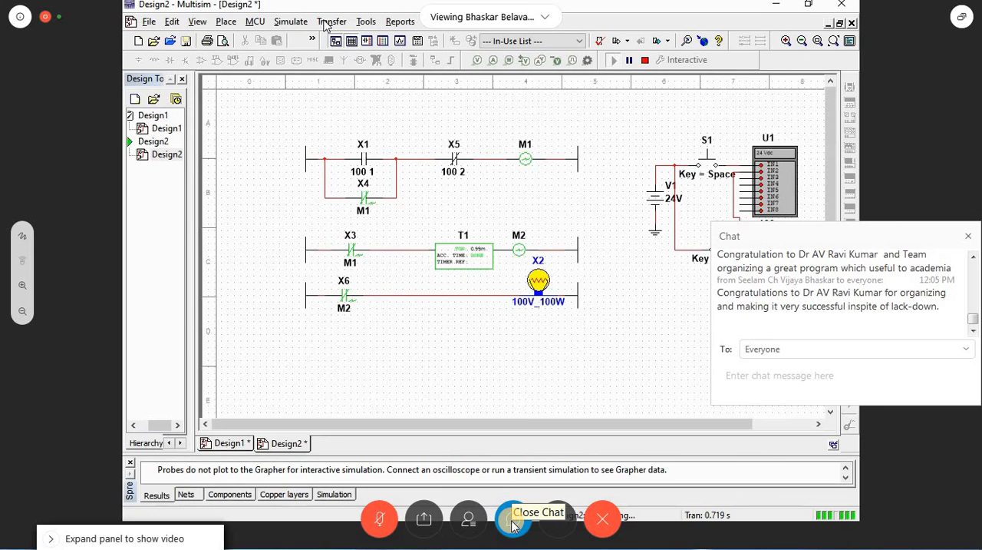
pyautogui.click(867, 364)
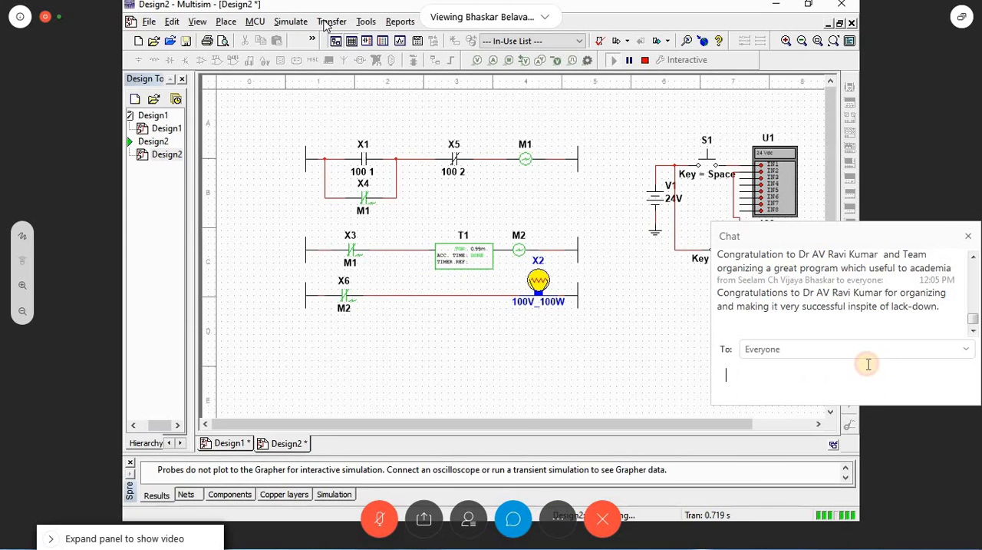
pyautogui.write('thankyou everyone')
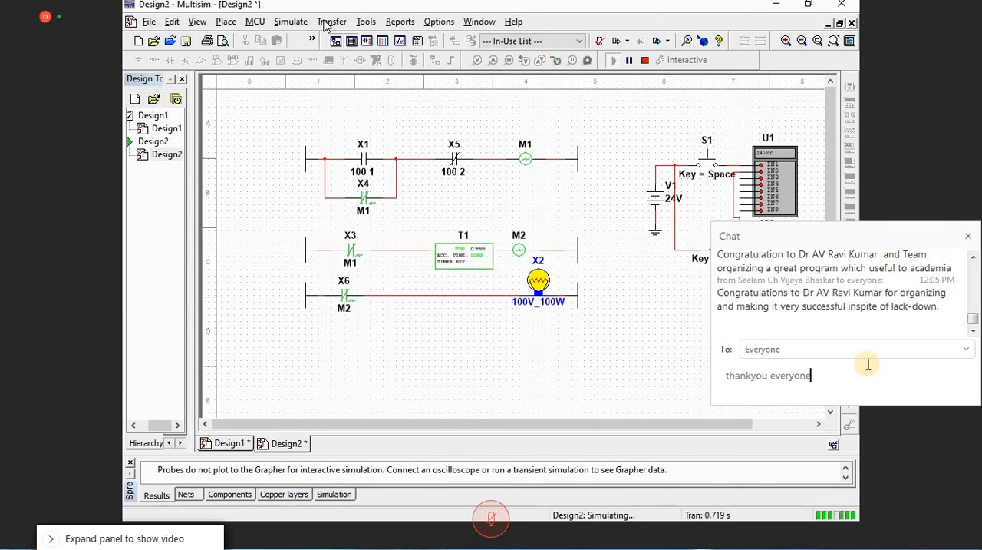
pyautogui.press('Return')
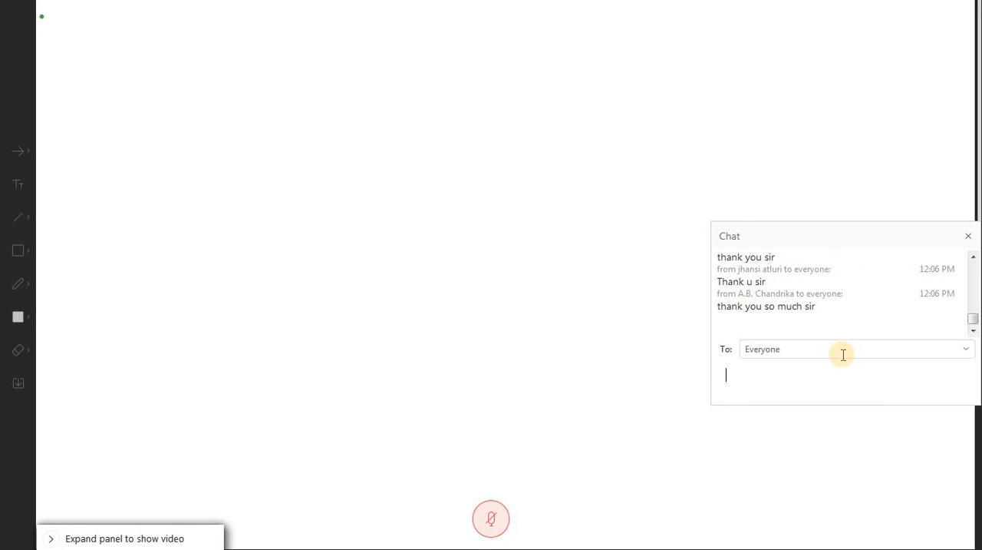
pyautogui.moveTo(338, 164)
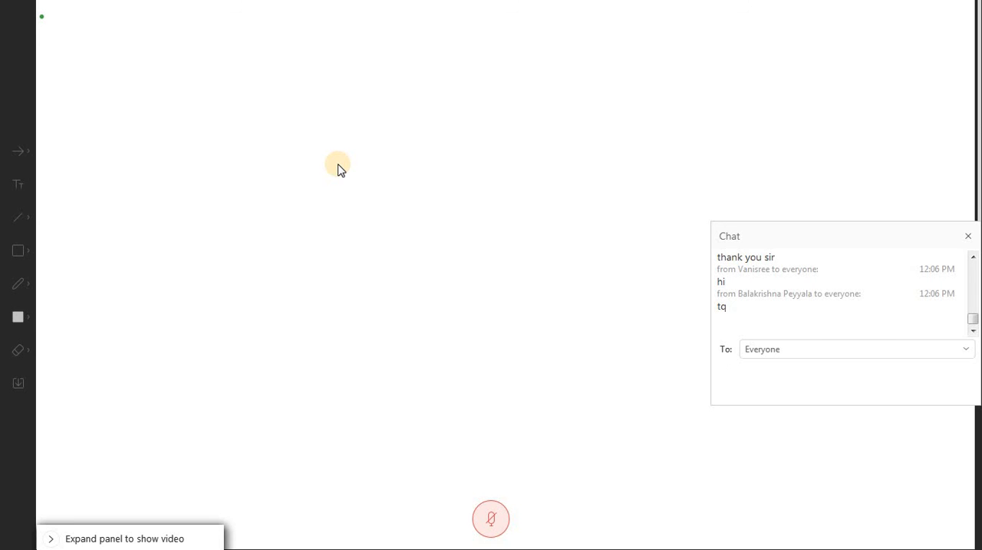
pyautogui.click(968, 237)
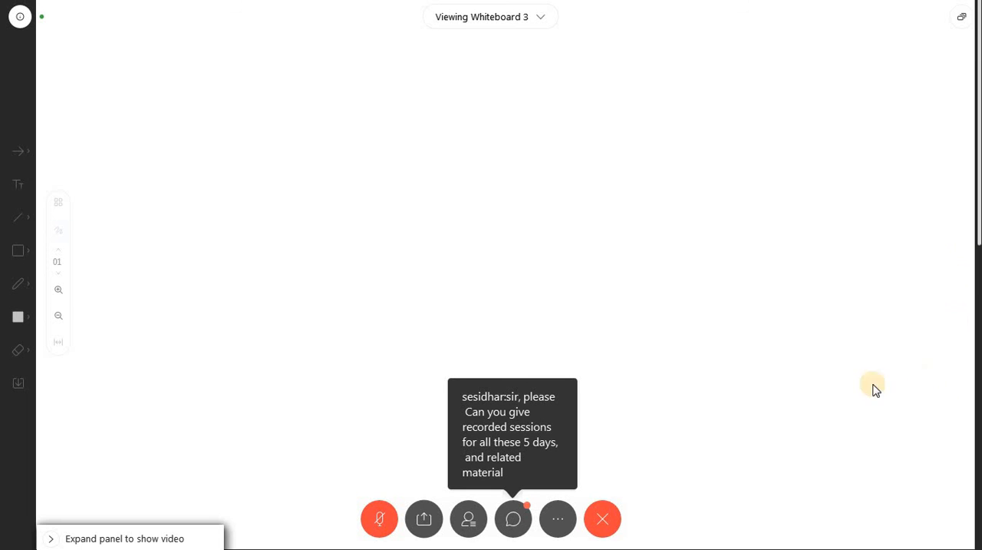
# Step: Reopen the meeting chat, send "thkyou so much sir" to everyone, and close the chat
pyautogui.click(516, 519)
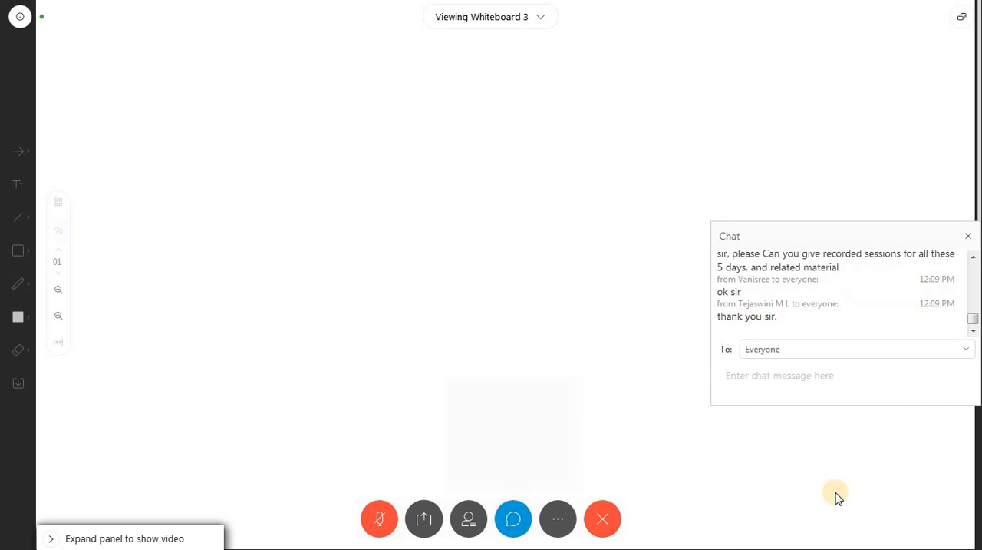
pyautogui.click(808, 386)
pyautogui.write('th')
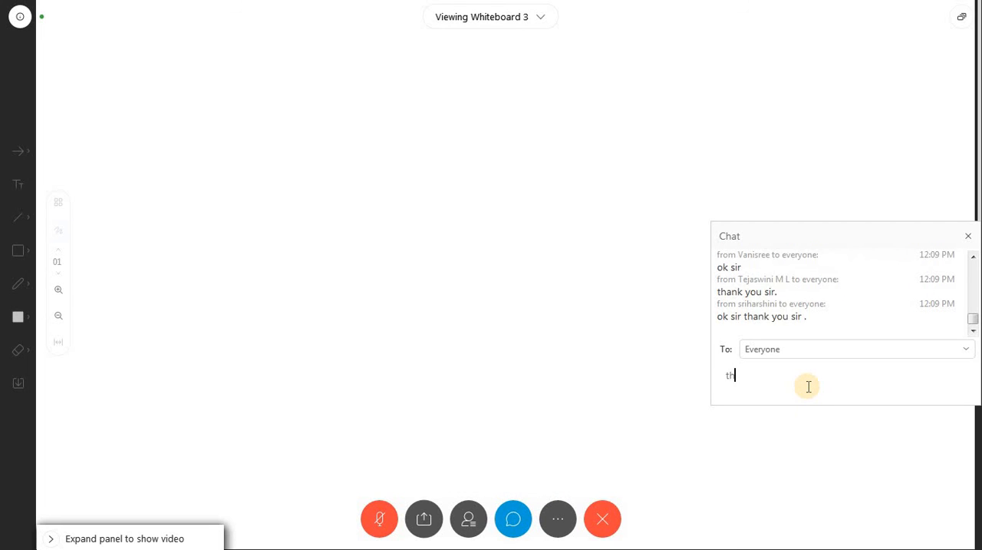
pyautogui.write('kyou ')
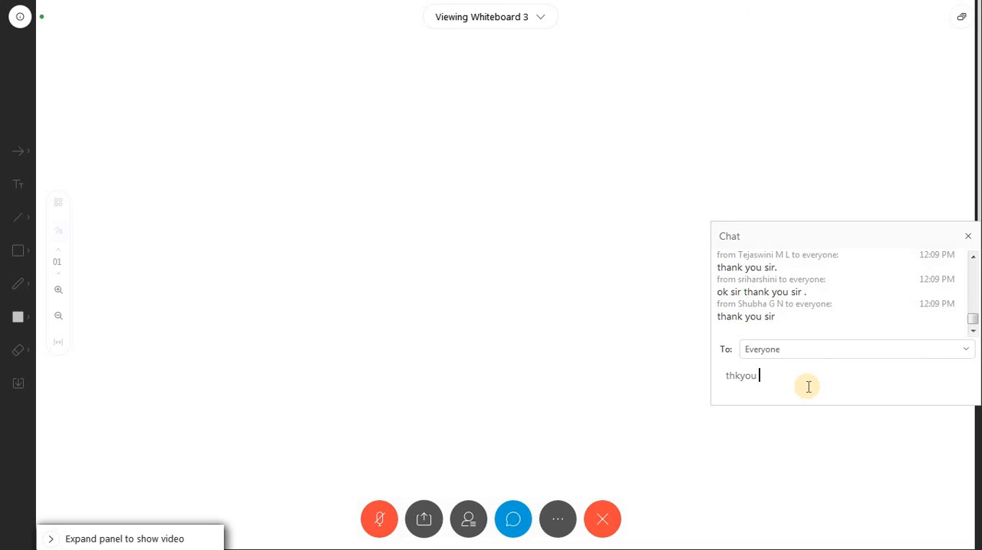
pyautogui.write('so mucv')
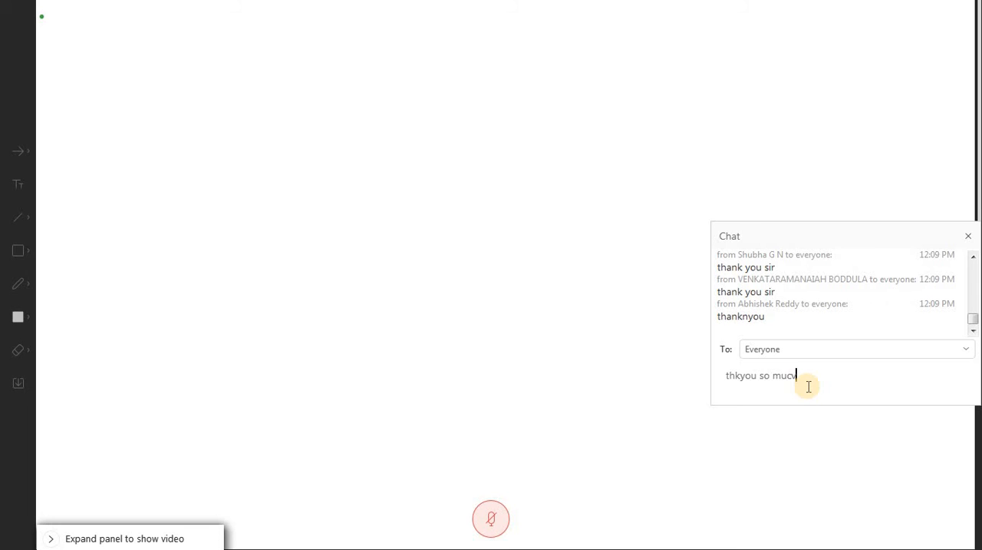
pyautogui.press('BackSpace')
pyautogui.write('h ')
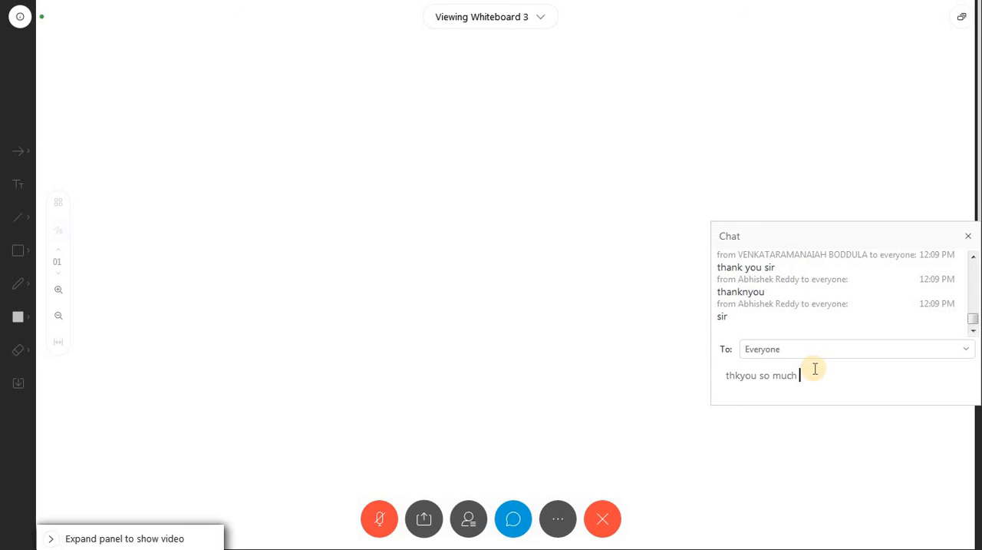
pyautogui.write('sir')
pyautogui.press('Return')
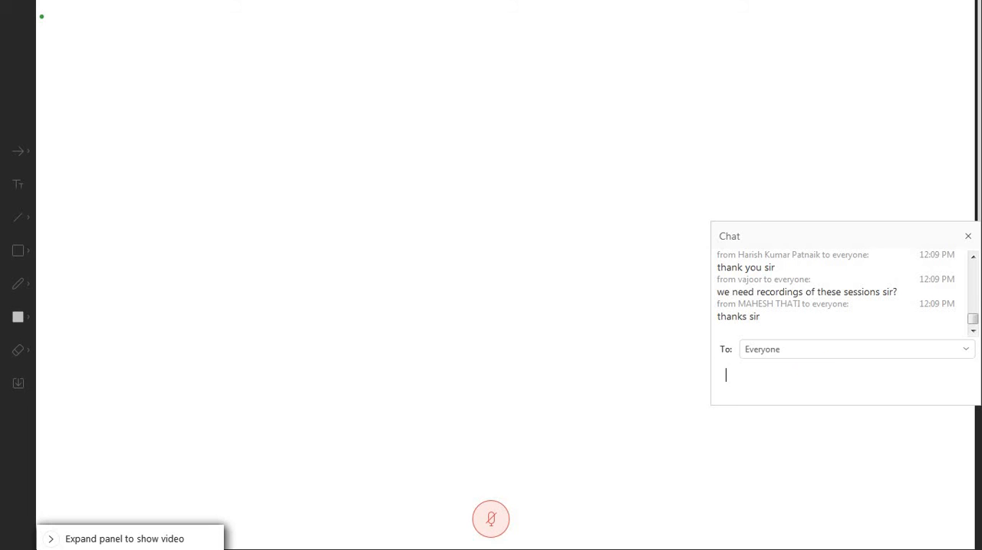
pyautogui.click(969, 238)
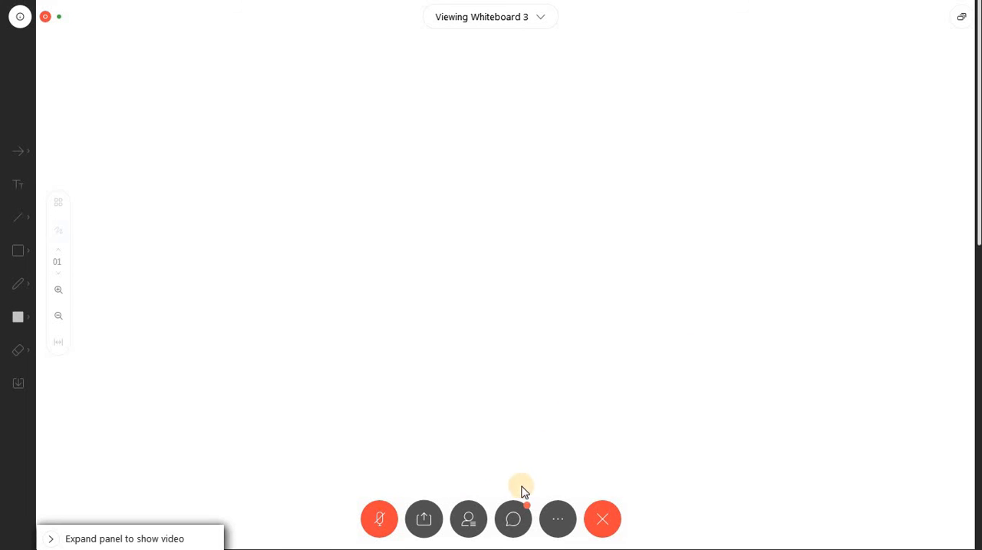
# Step: Open the meeting chat and participant list, search the participants for "sr", and clear the search
pyautogui.click(524, 521)
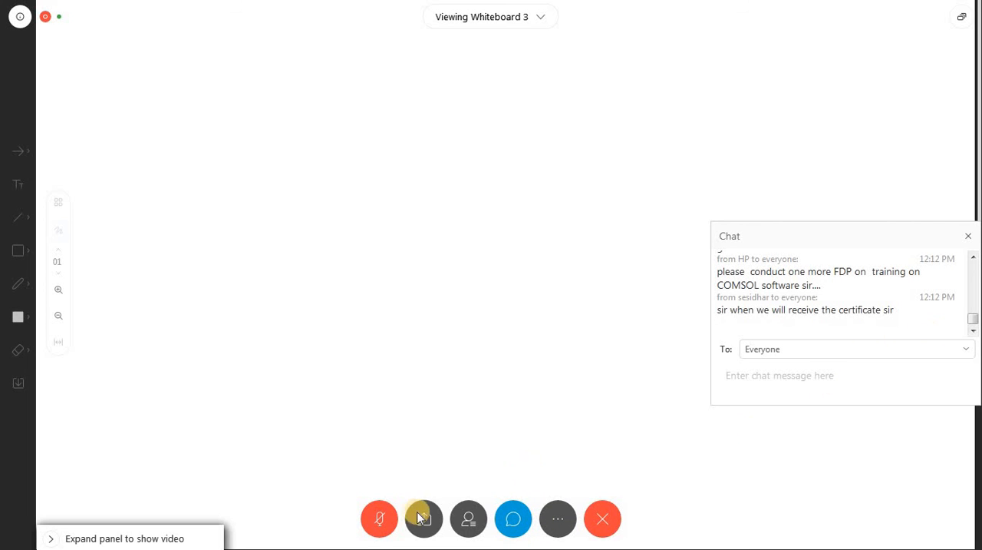
pyautogui.click(470, 520)
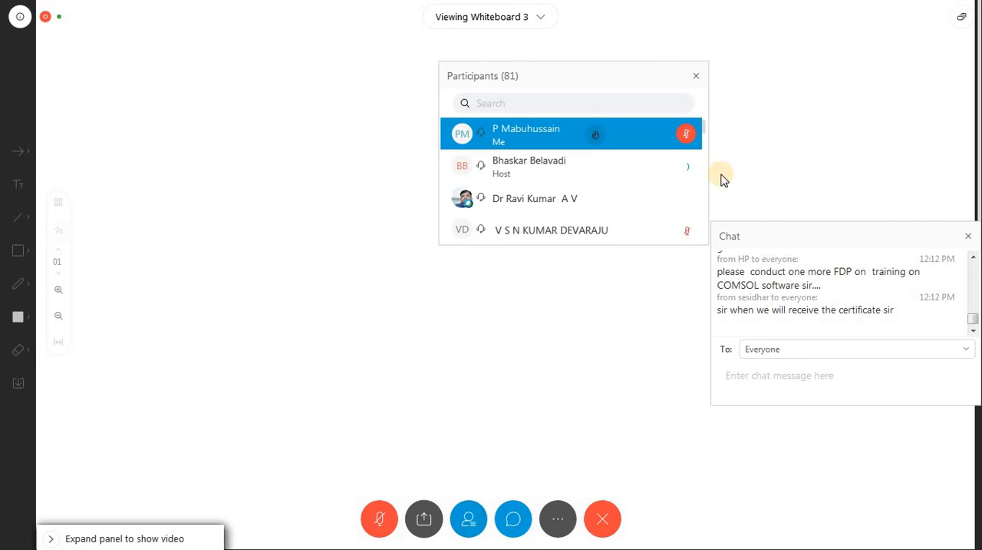
pyautogui.moveTo(615, 79); pyautogui.dragTo(949, 34)
pyautogui.click(898, 59)
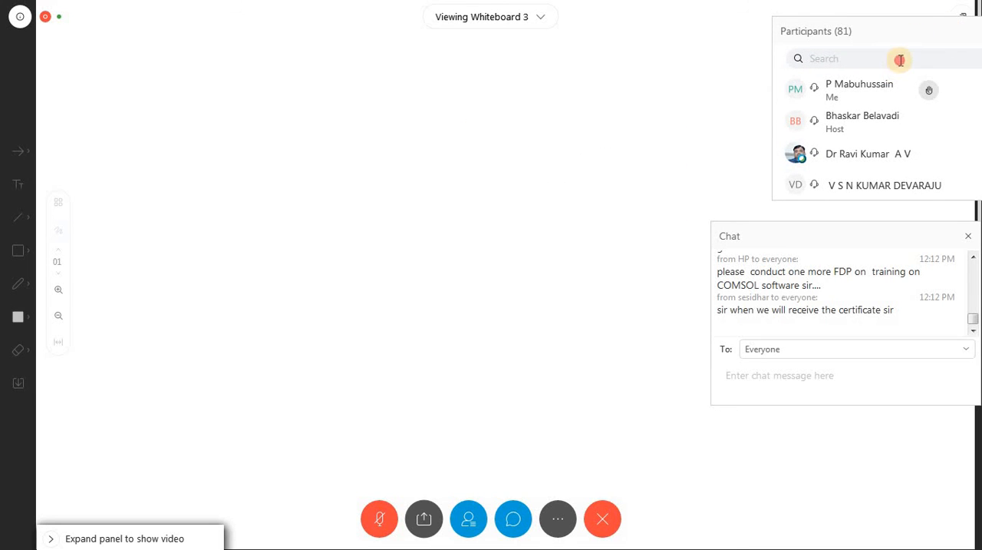
pyautogui.write('sr')
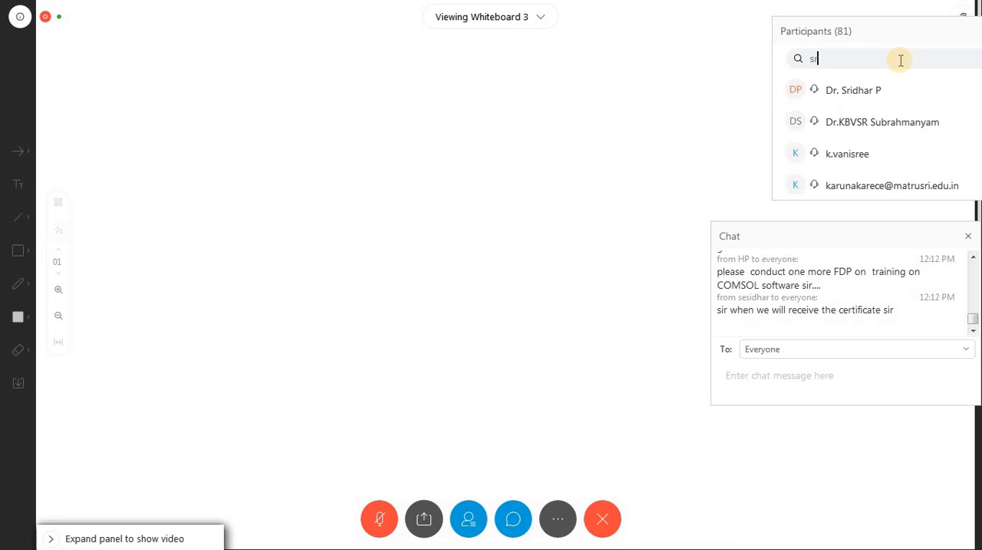
pyautogui.press('BackSpace')
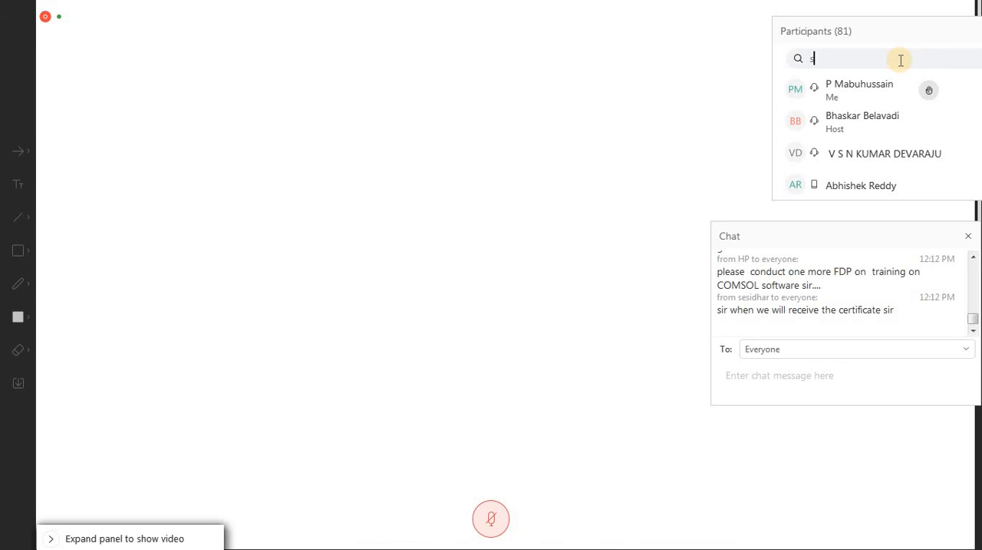
pyautogui.press('BackSpace')
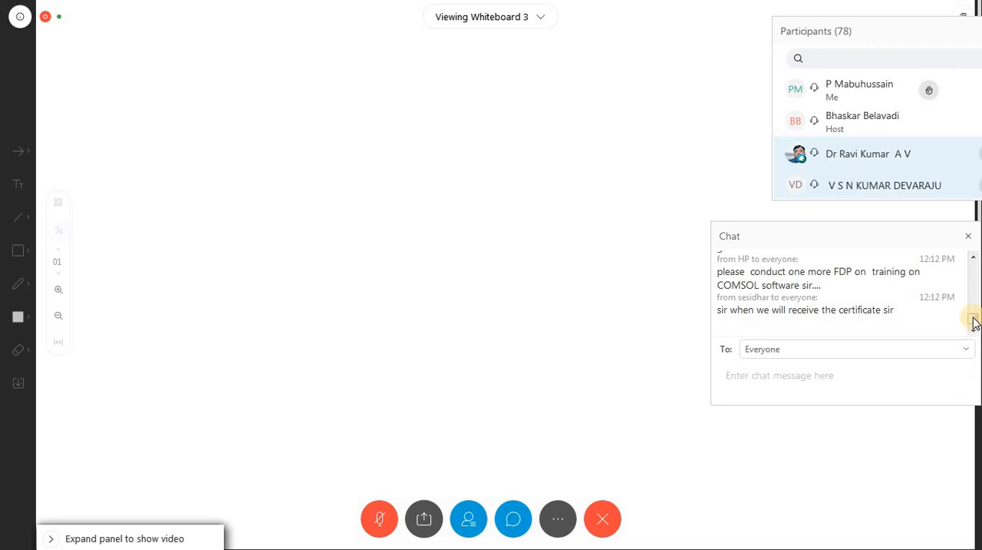
# Step: Put the participant list in place of the closed chat, search it for "mah", clear the search, and close the list
pyautogui.click(971, 238)
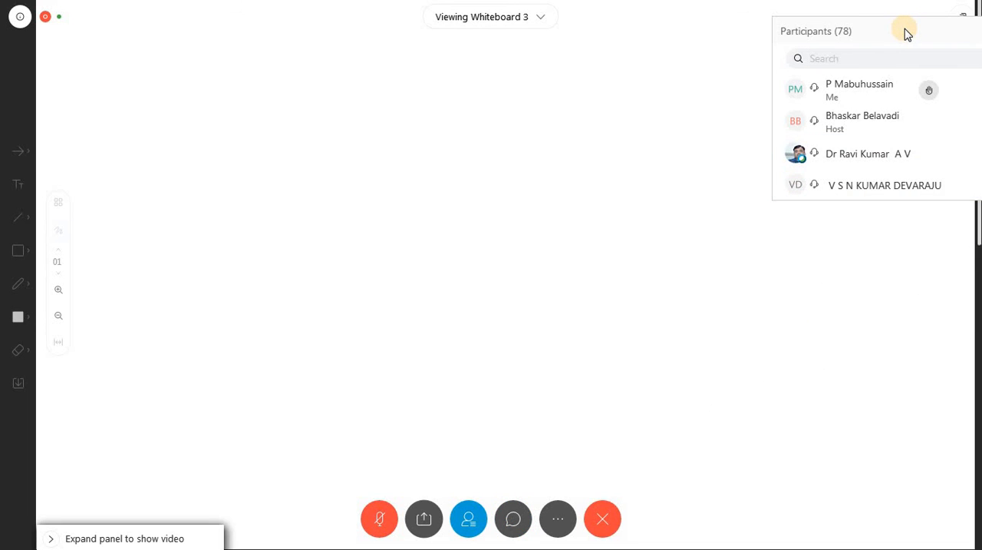
pyautogui.moveTo(905, 30); pyautogui.dragTo(838, 236)
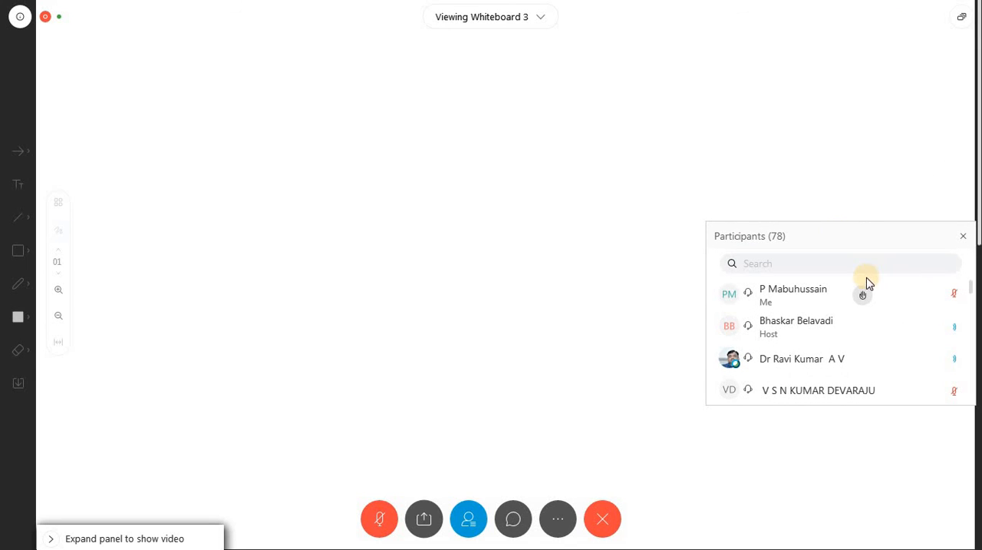
pyautogui.click(873, 264)
pyautogui.write('m')
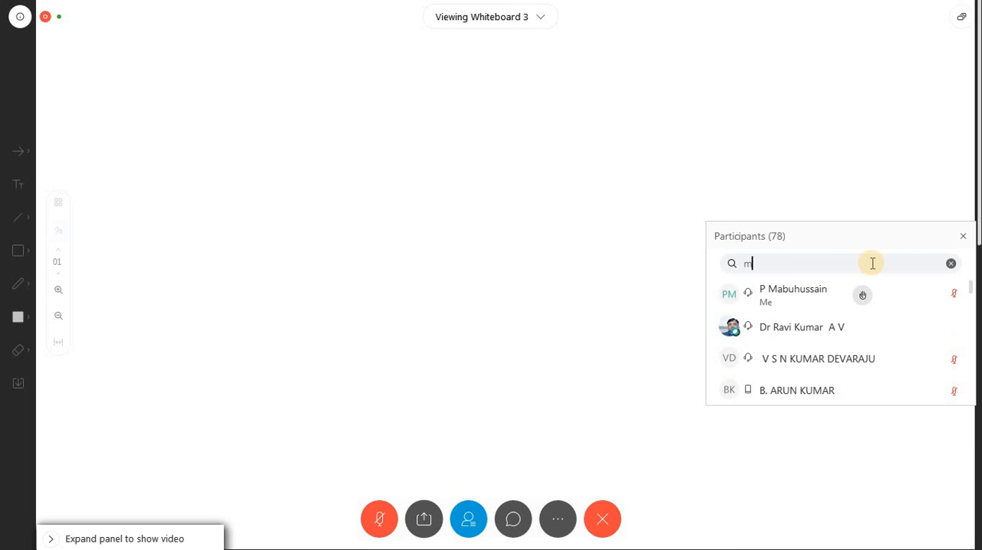
pyautogui.write('a')
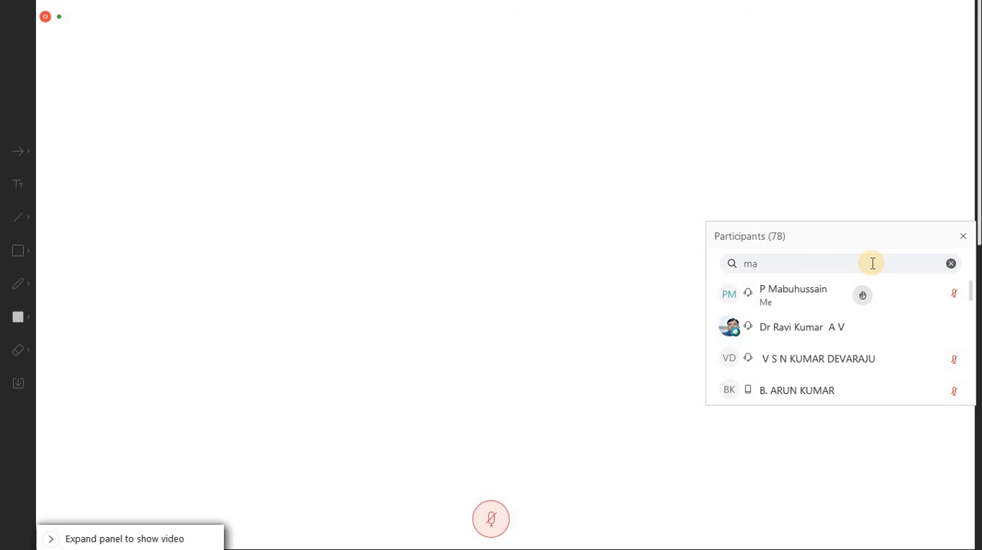
pyautogui.write('h')
pyautogui.press('BackSpace')
pyautogui.press('BackSpace')
pyautogui.press('BackSpace')
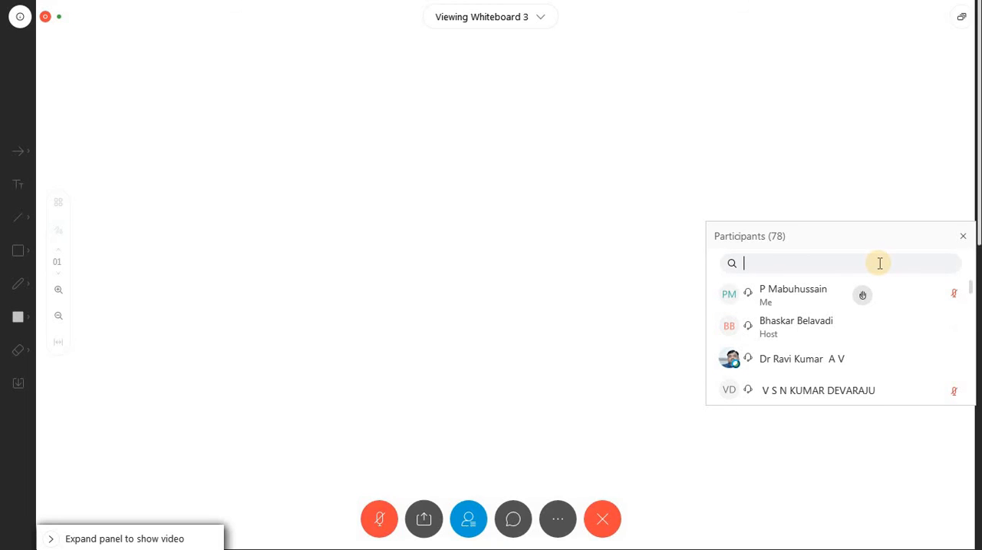
pyautogui.click(963, 236)
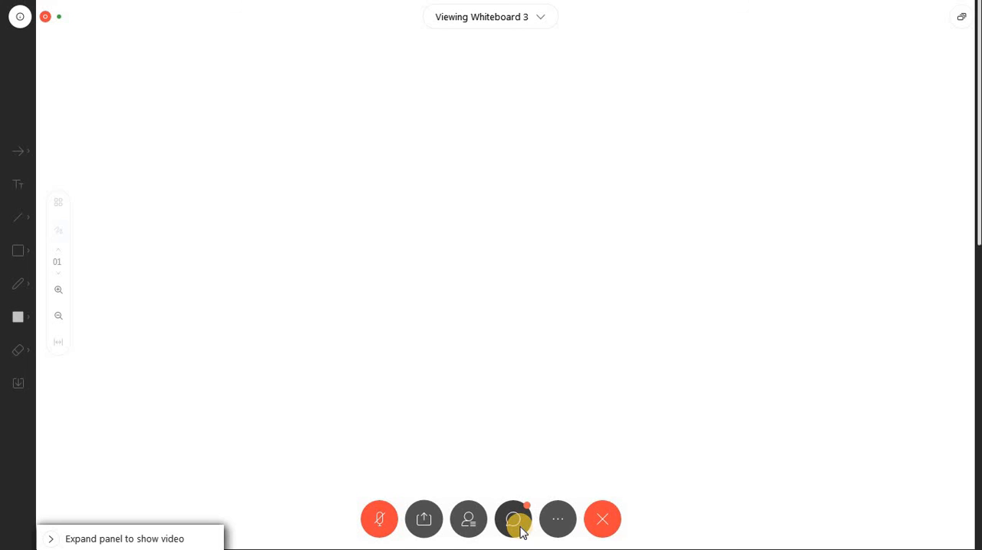
# Step: Reopen the meeting chat and read through the latest messages from the participants
pyautogui.click(520, 528)
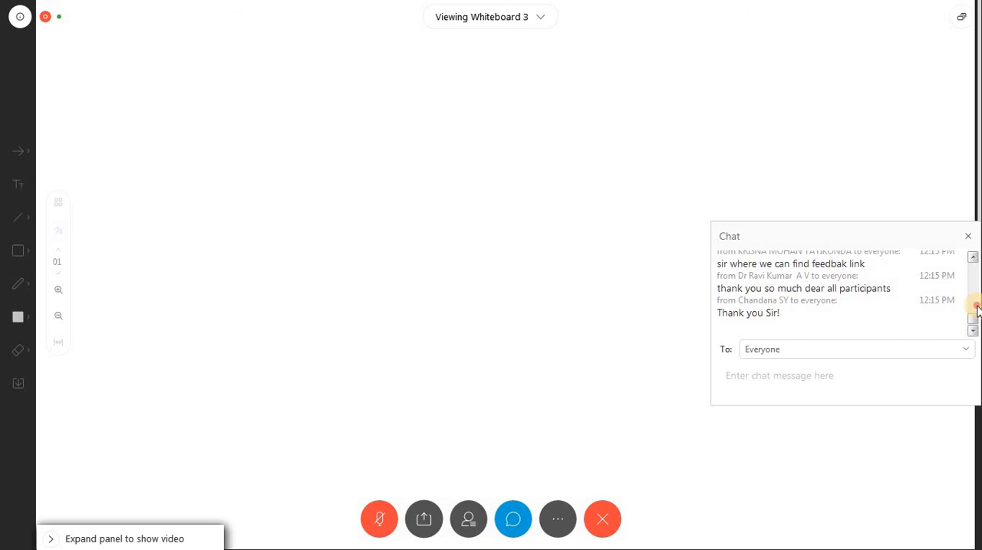
pyautogui.scroll(3, 978, 309)
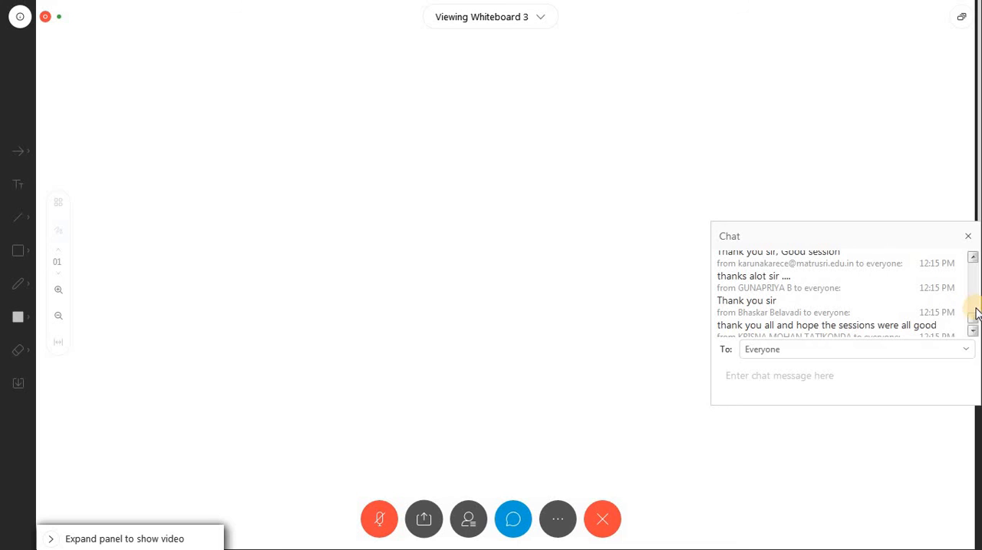
pyautogui.scroll(-3, 975, 322)
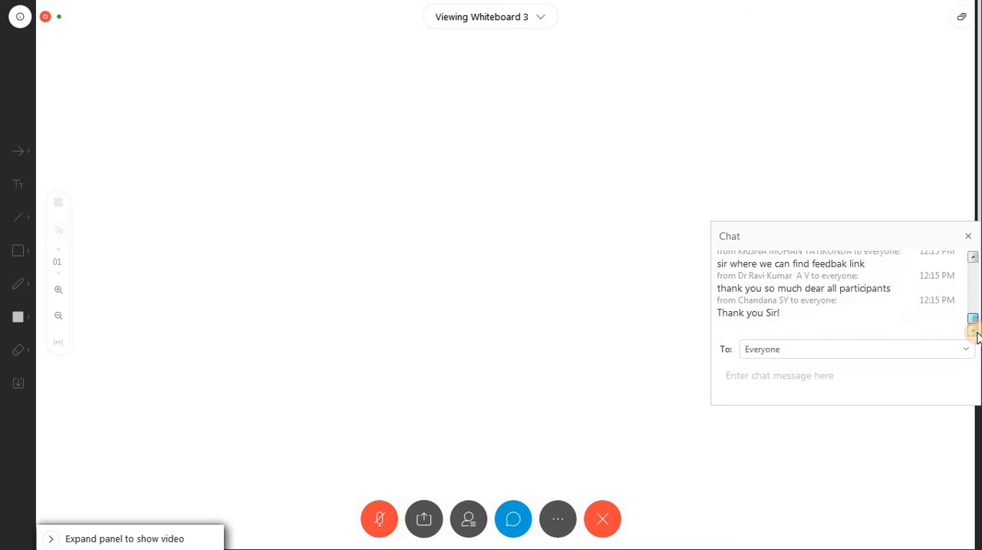
pyautogui.moveTo(976, 328); pyautogui.dragTo(713, 472)
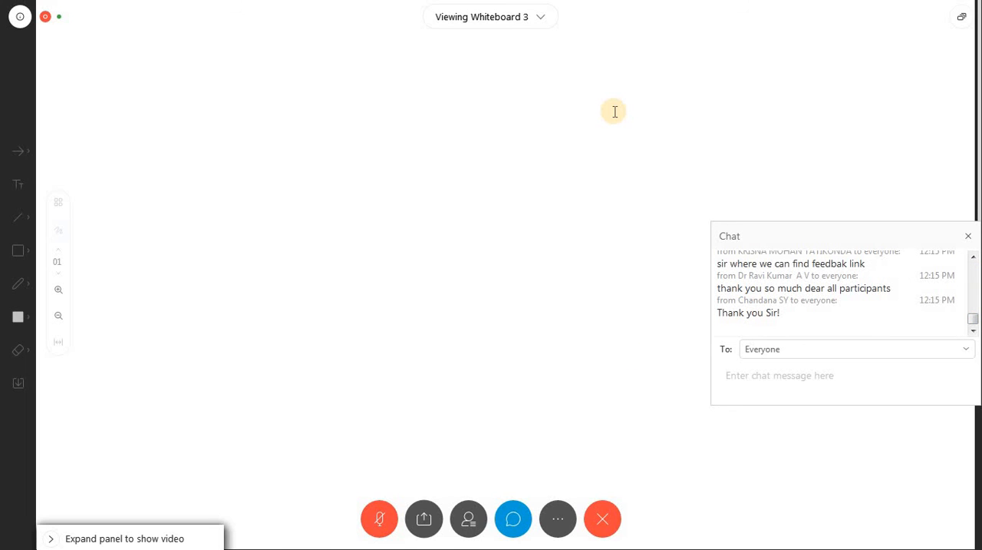